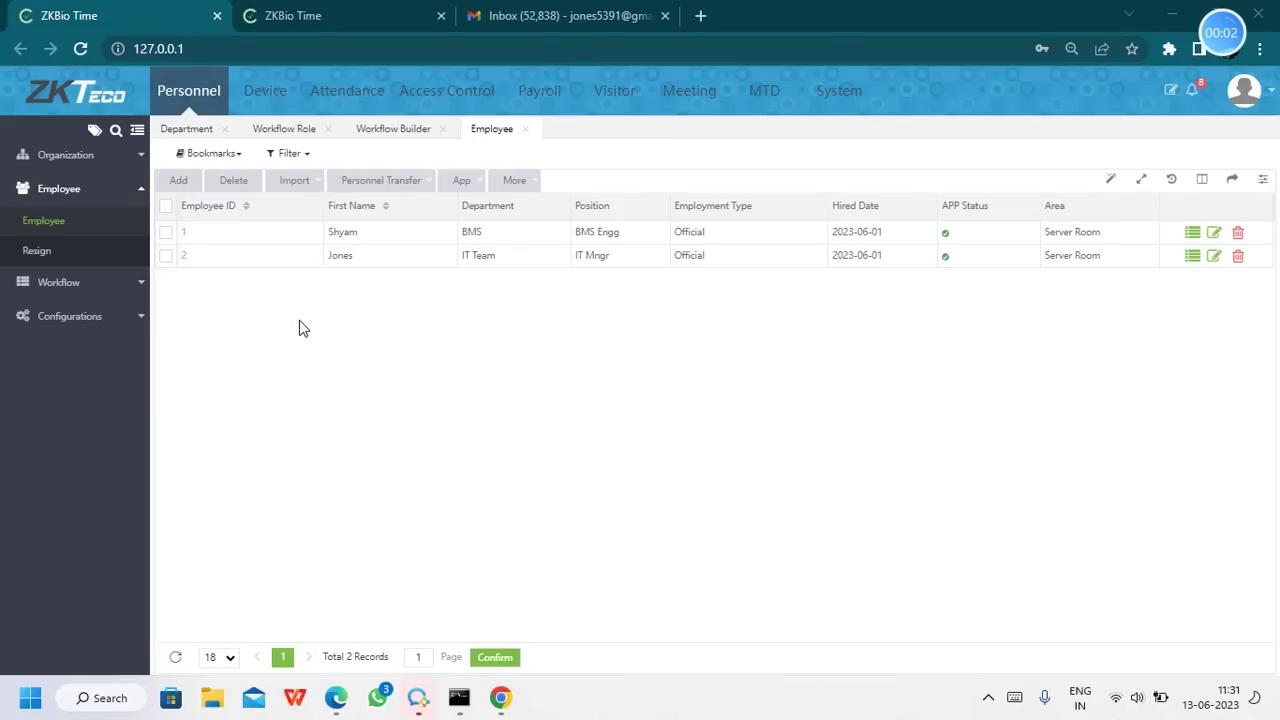
Step: Move through the personnel and workflow pages and reach the employee list
click(285, 100)
click(166, 101)
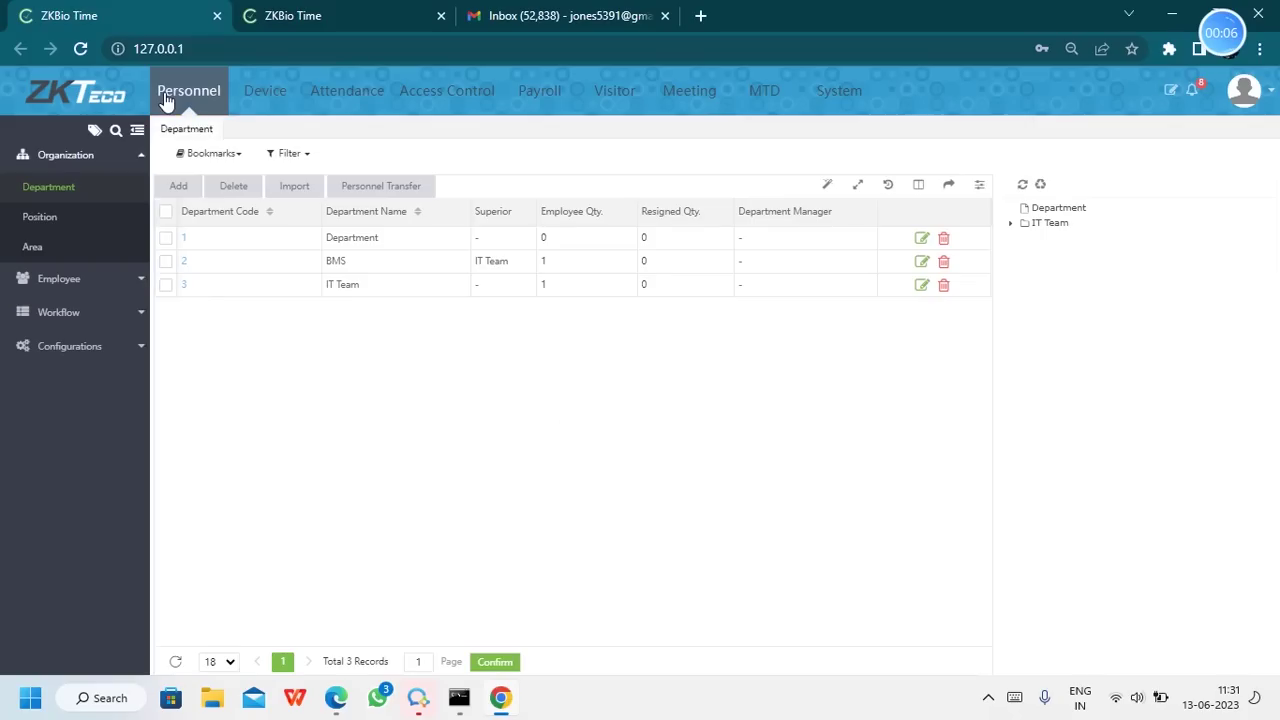
click(118, 322)
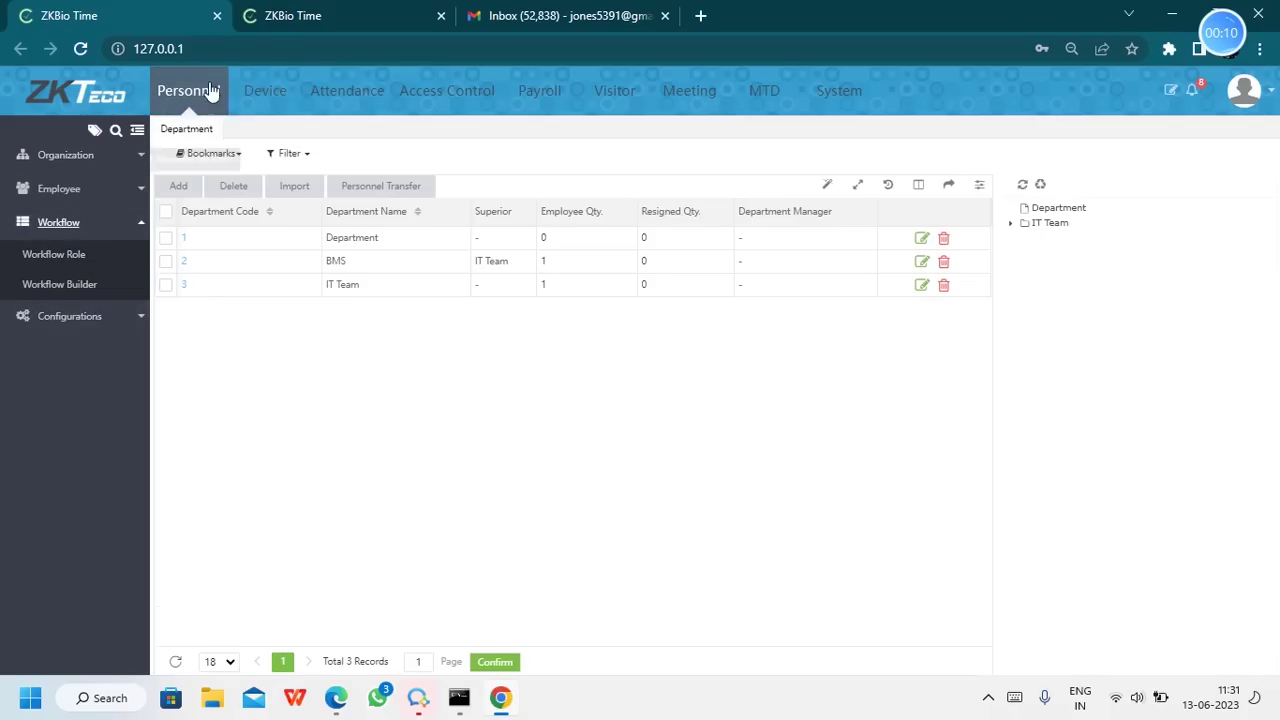
click(60, 255)
click(78, 283)
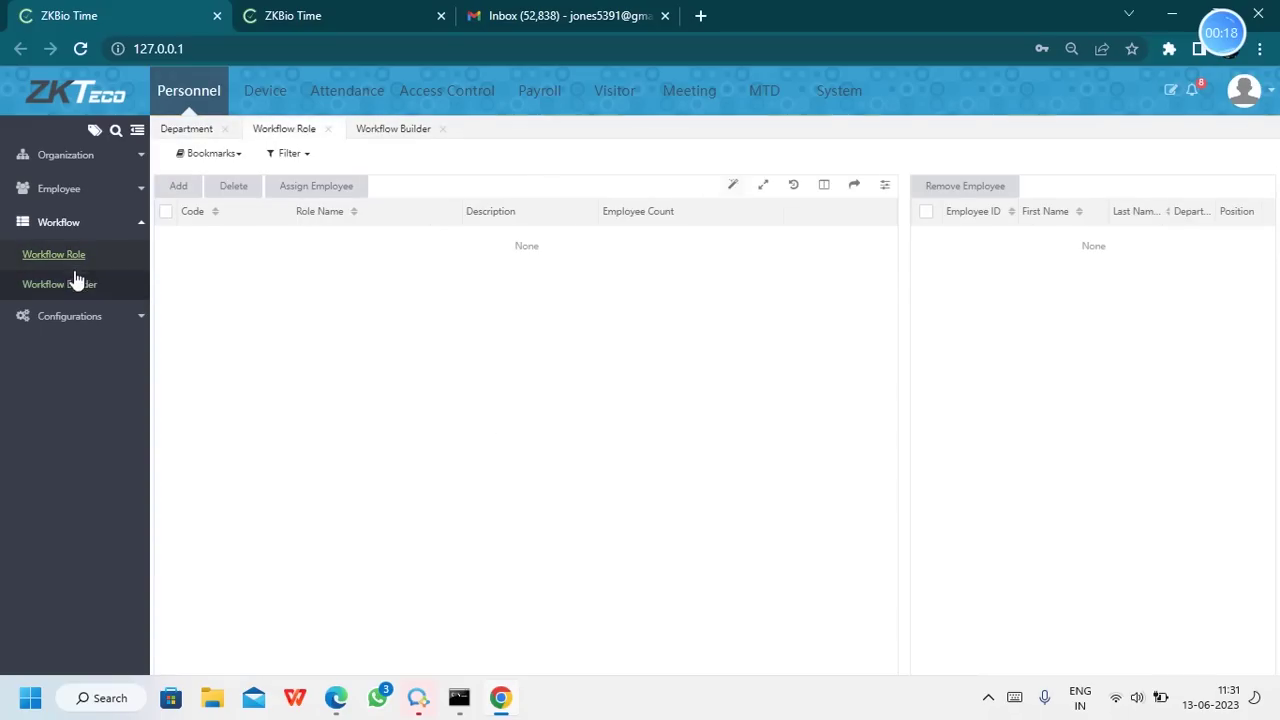
click(76, 190)
click(70, 228)
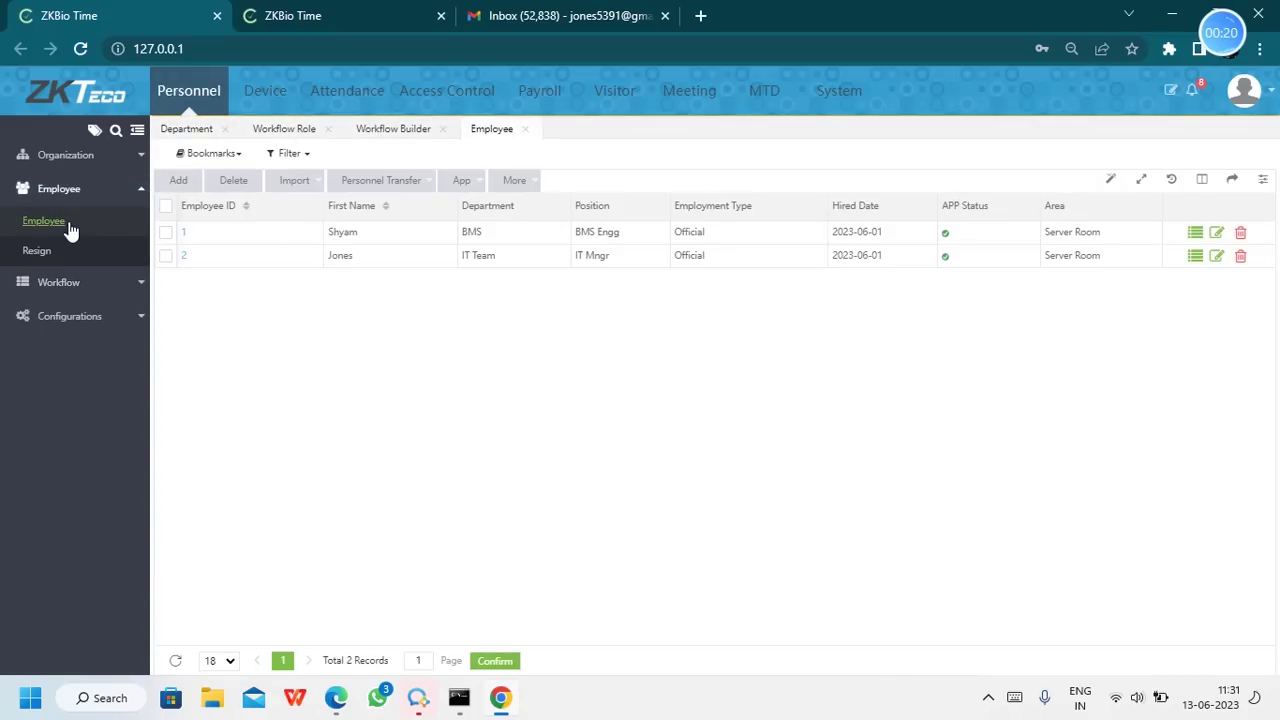
Step: Add an e-mail address to Shyam's employee record, save it, and dismiss the password prompt
click(1216, 232)
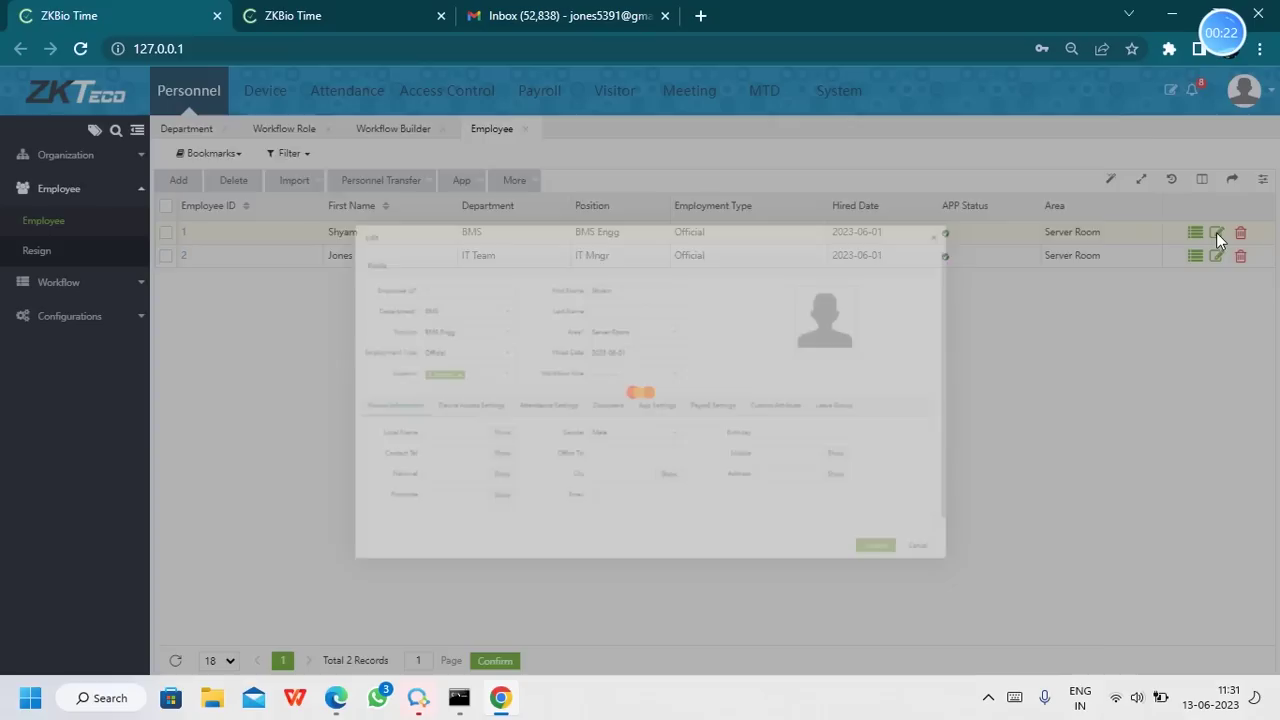
click(624, 544)
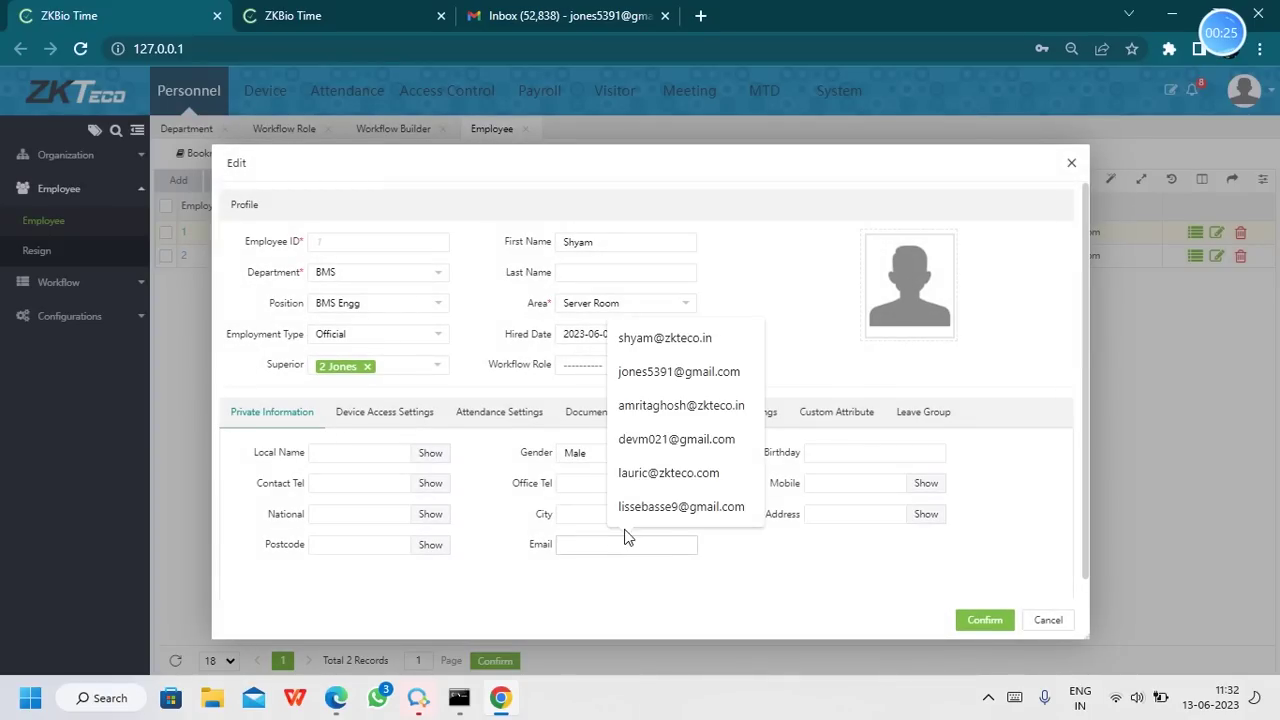
click(690, 330)
click(976, 632)
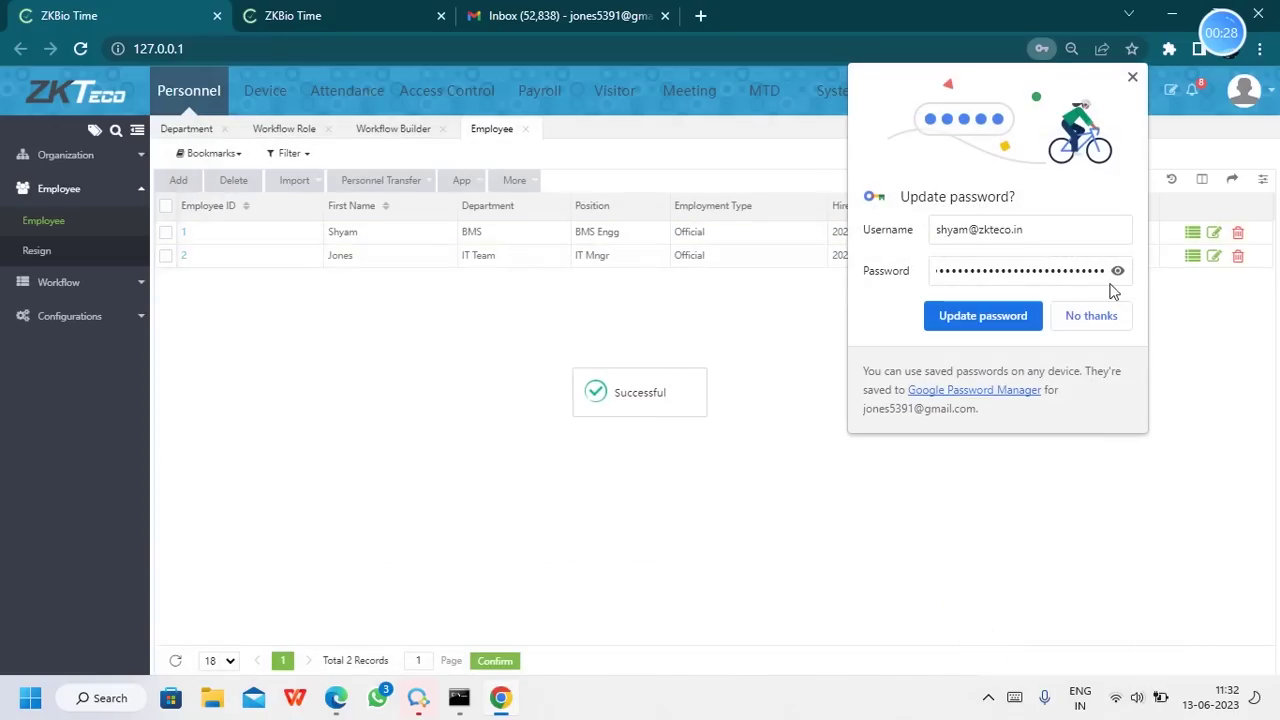
click(1119, 318)
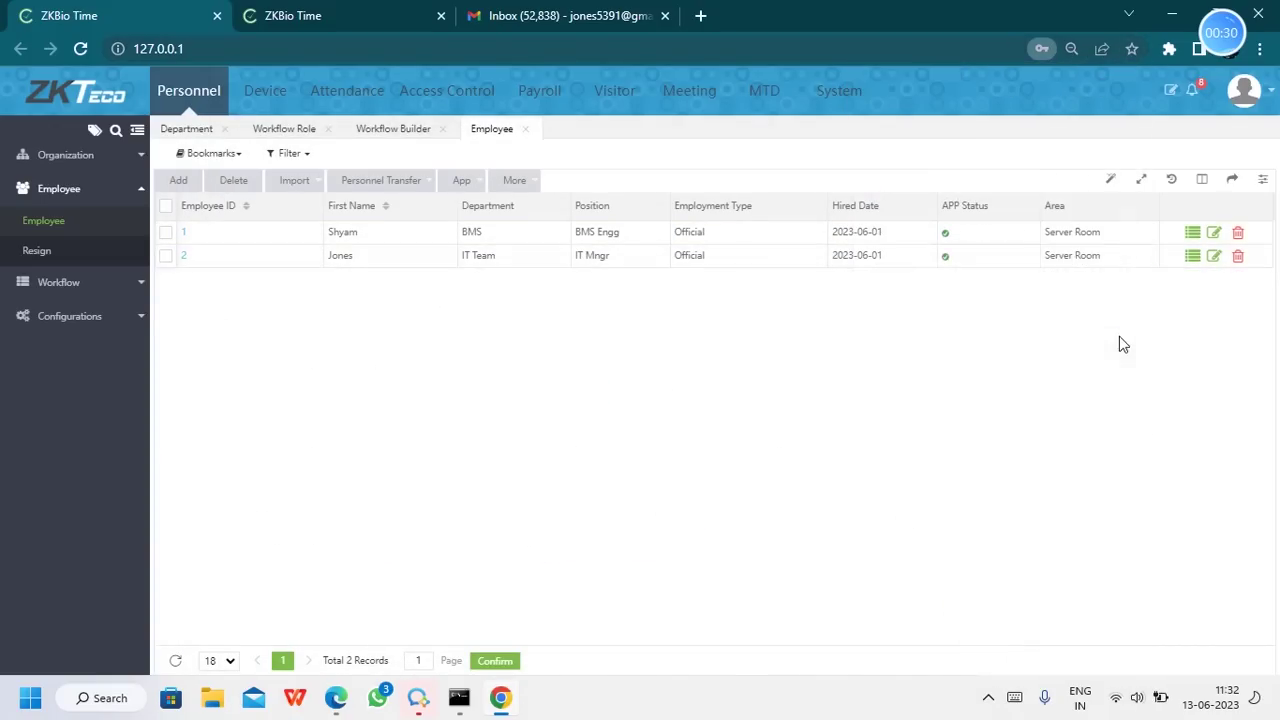
Step: Add an e-mail address to Jones's employee record and save it
click(1214, 257)
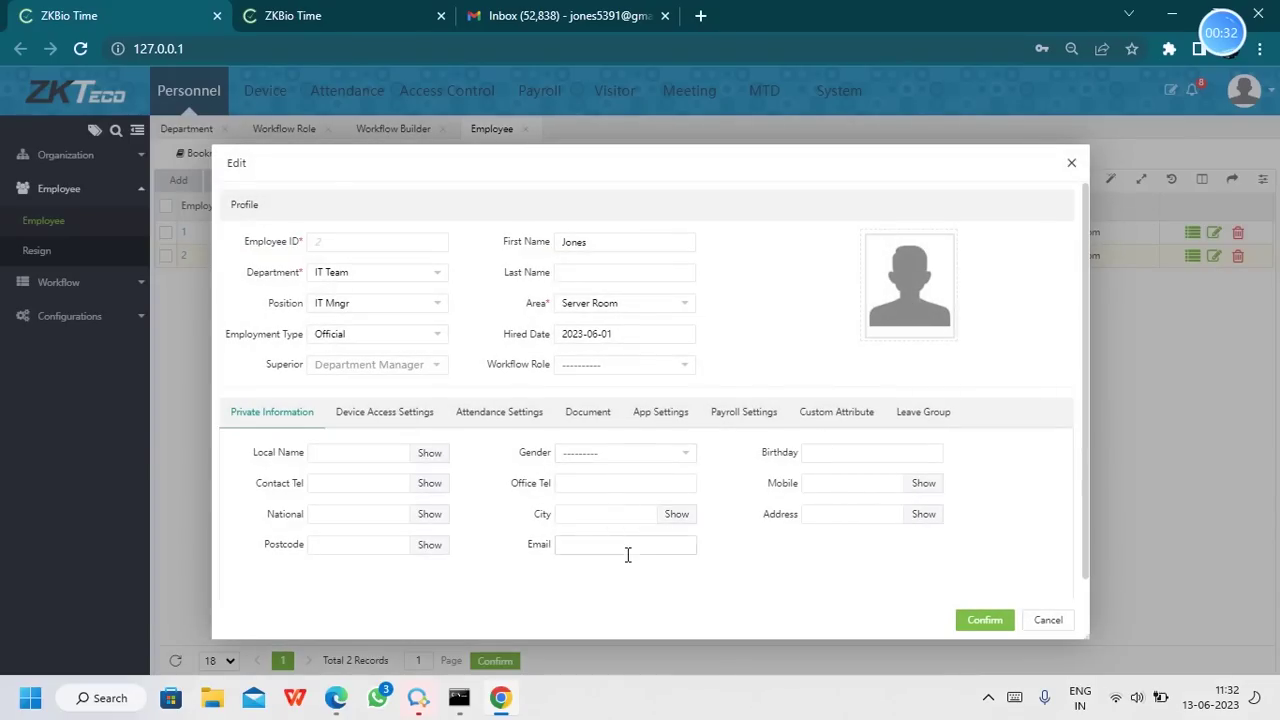
click(628, 548)
click(676, 372)
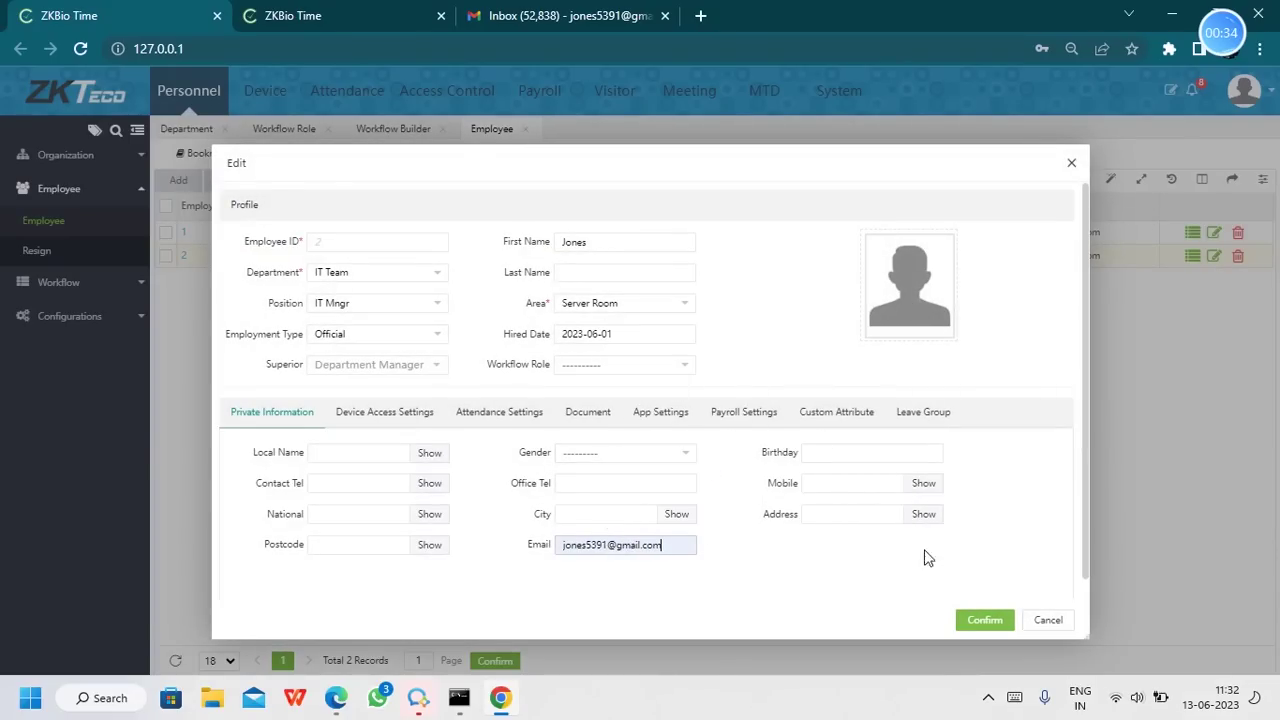
click(987, 622)
Step: Create a workflow role with code 1 named Approver
click(114, 284)
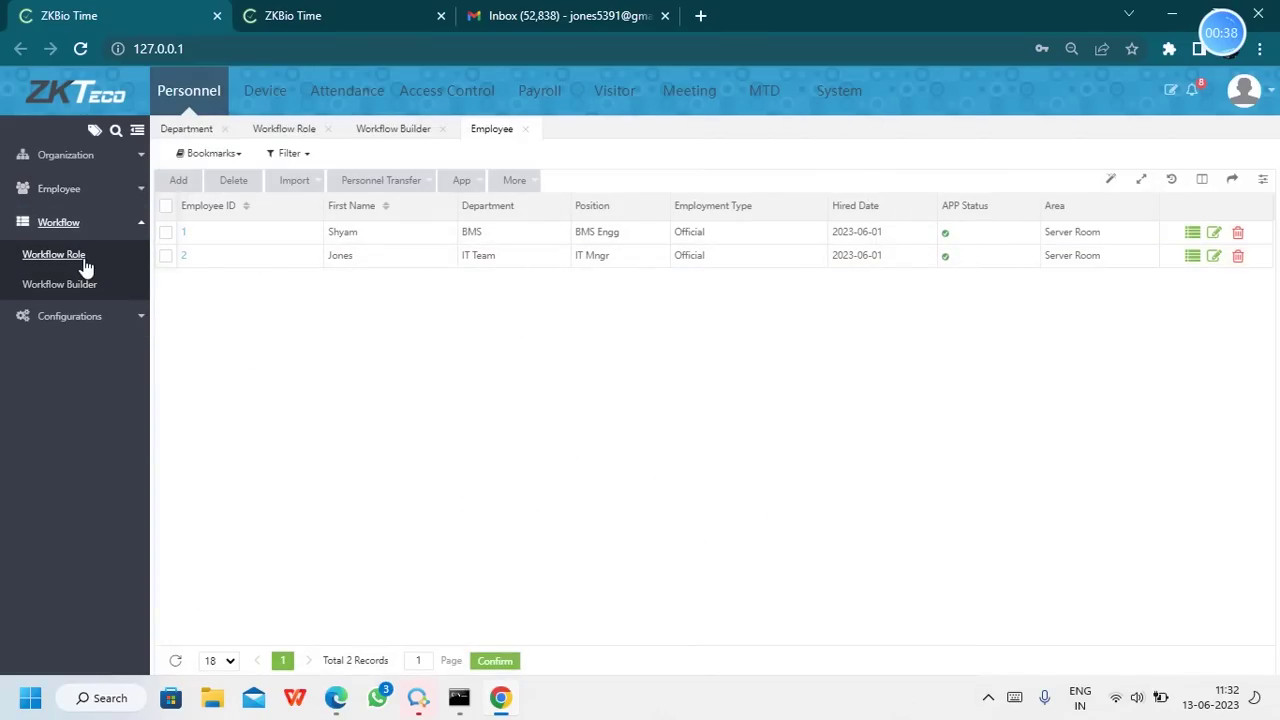
click(85, 256)
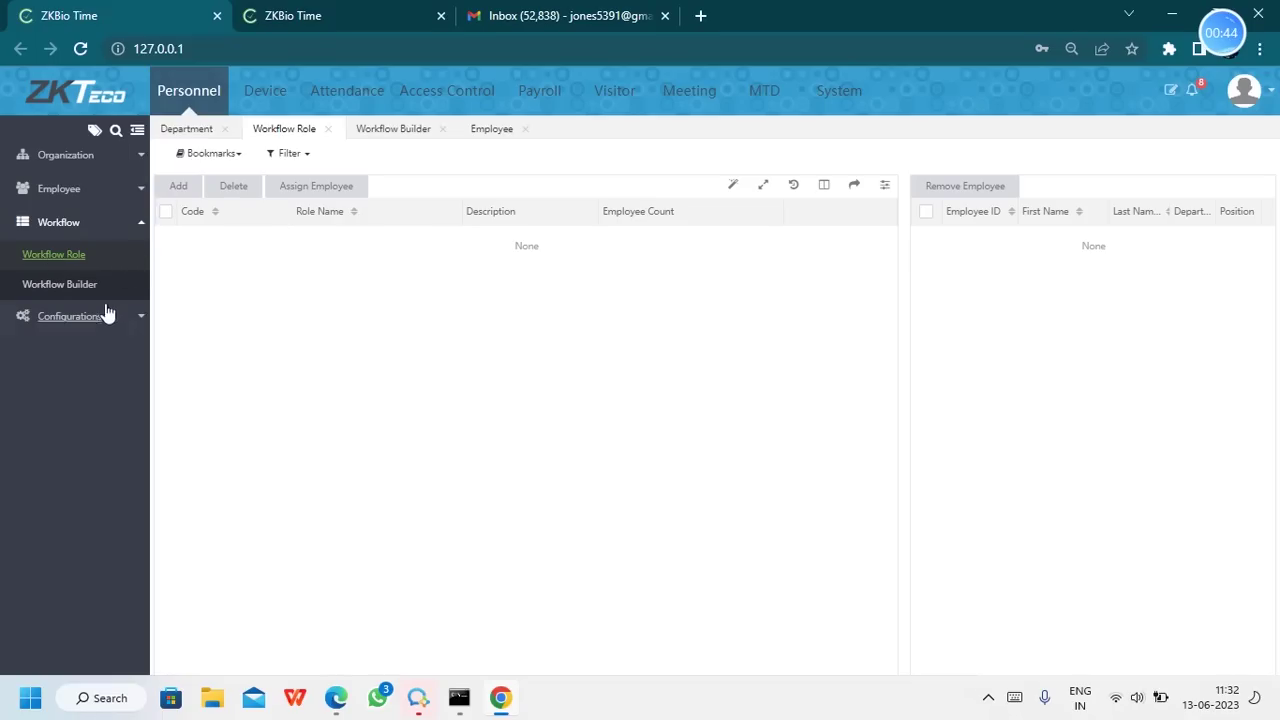
click(183, 190)
click(627, 361)
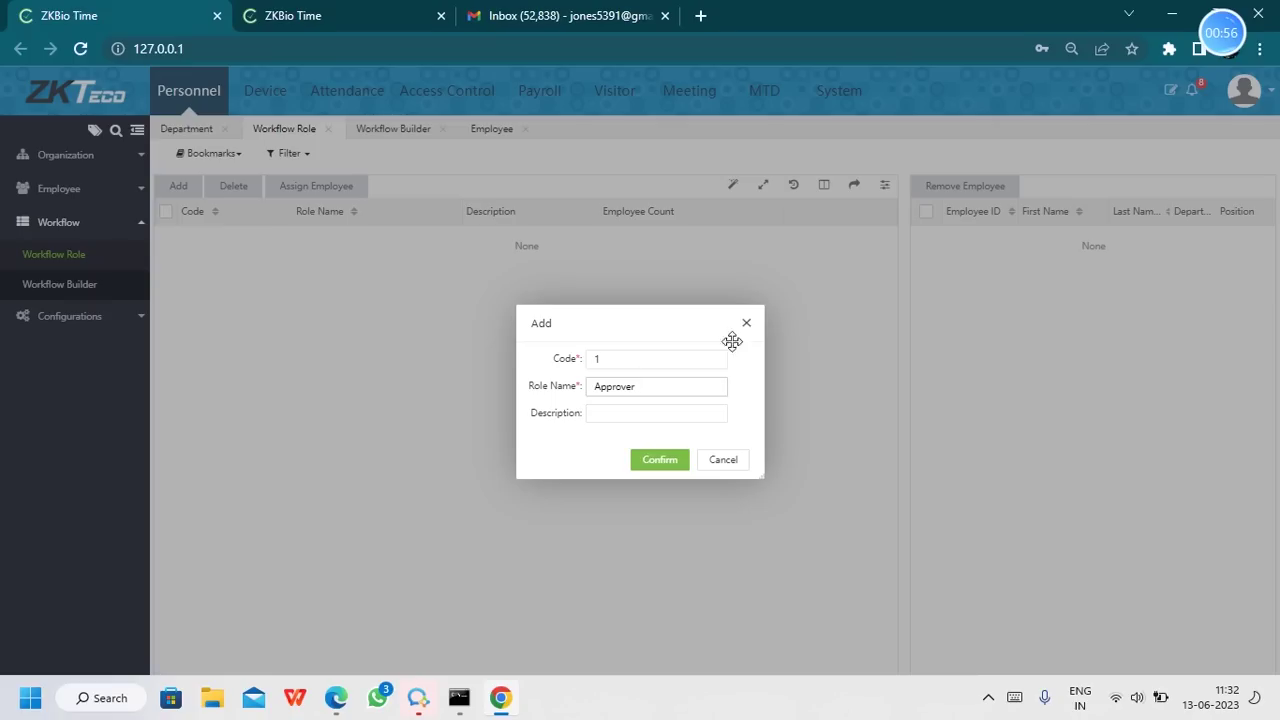
drag(638, 386, 543, 391)
click(650, 464)
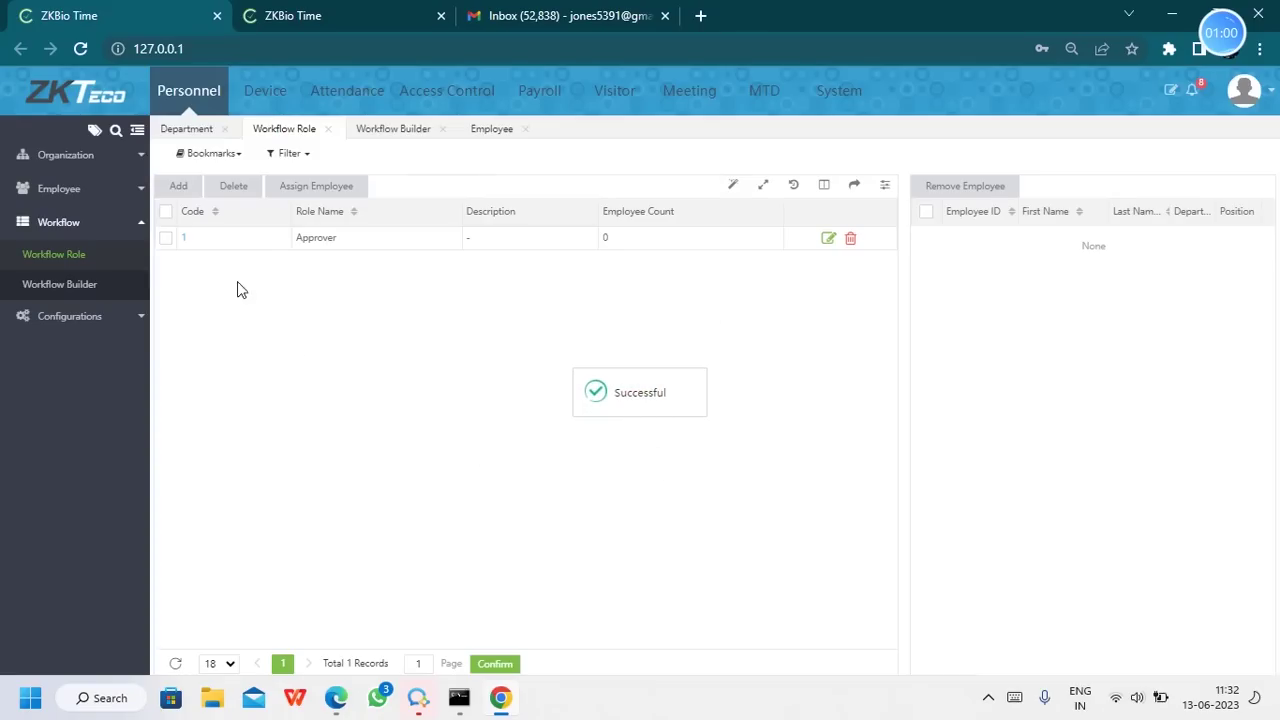
Step: Assign Jones as the employee of the Approver role
click(166, 212)
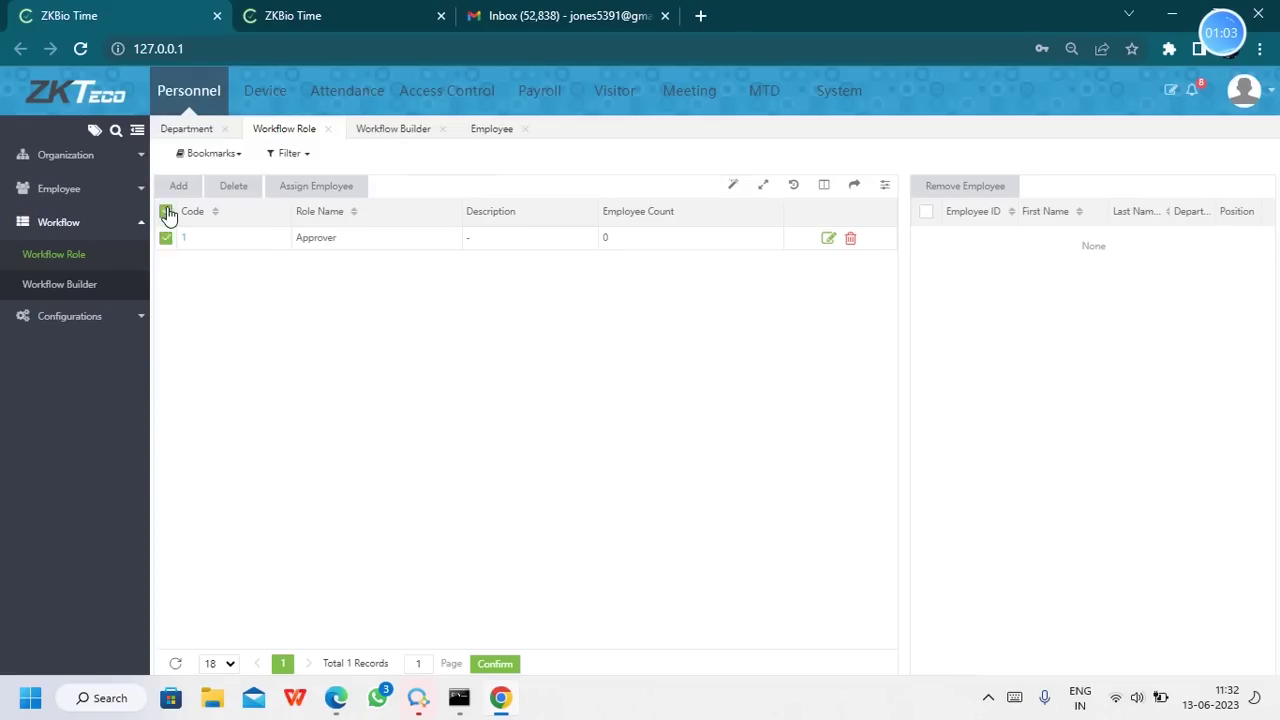
click(312, 186)
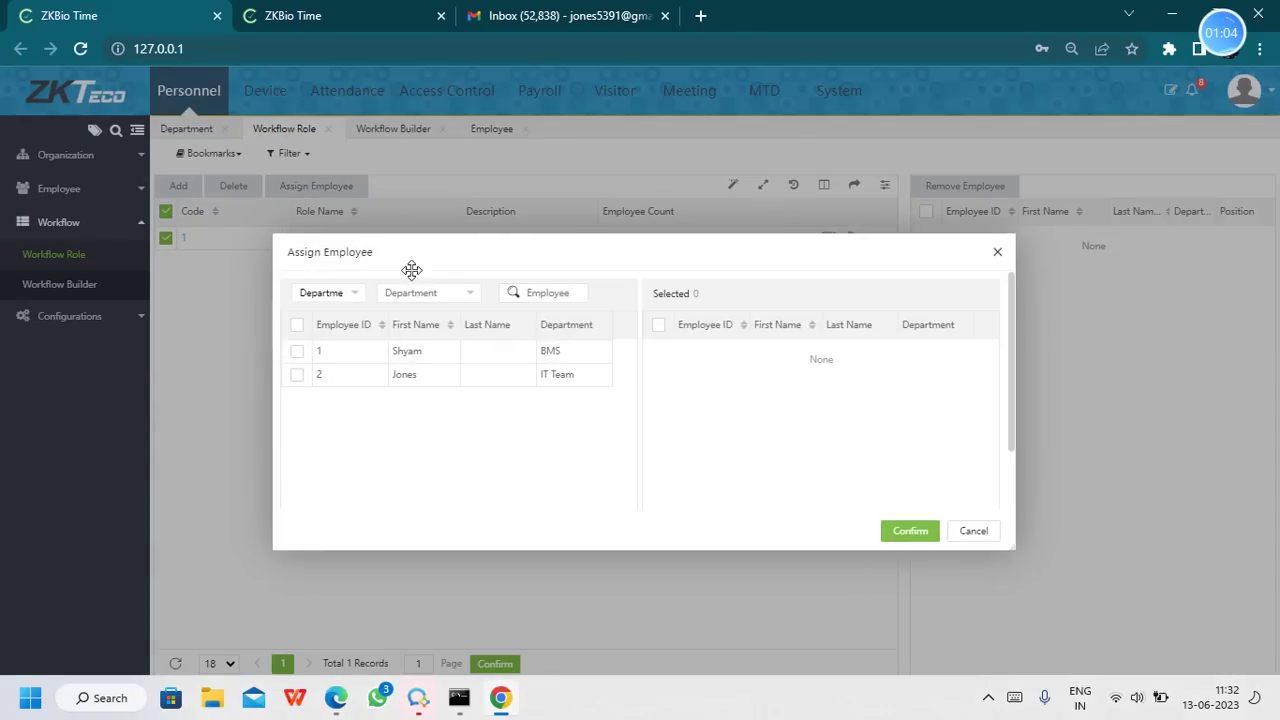
click(297, 377)
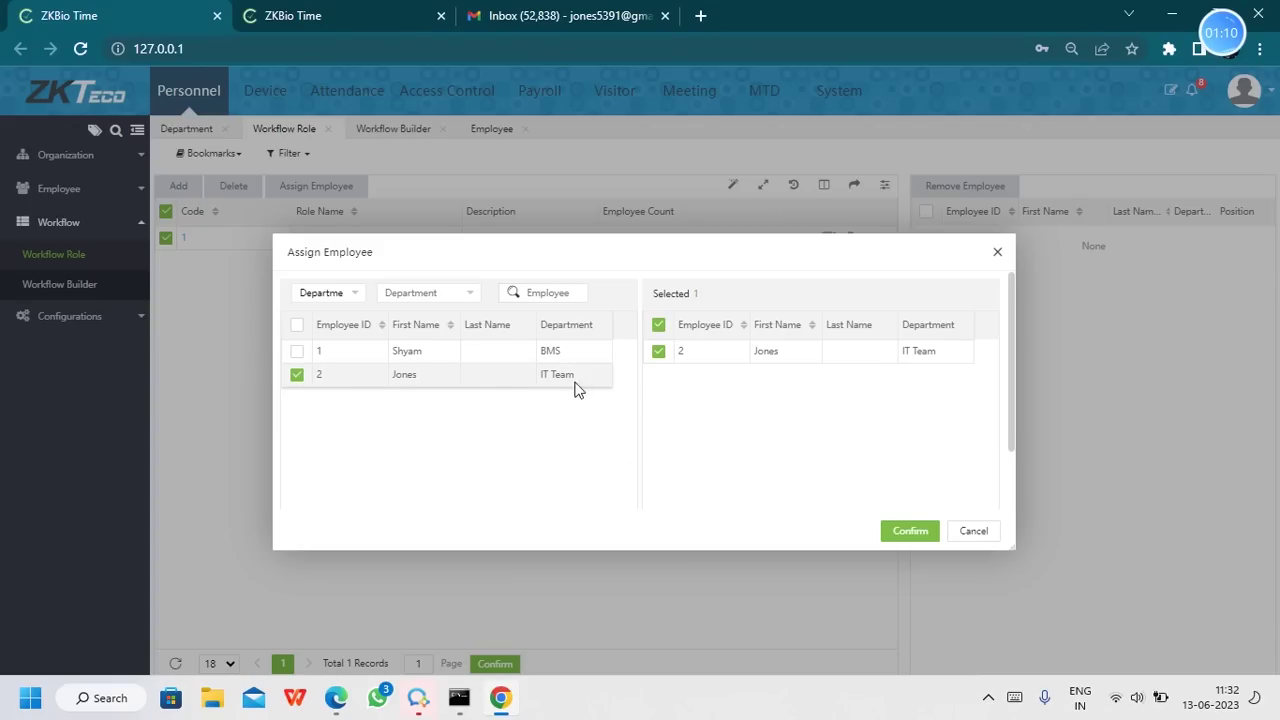
click(906, 532)
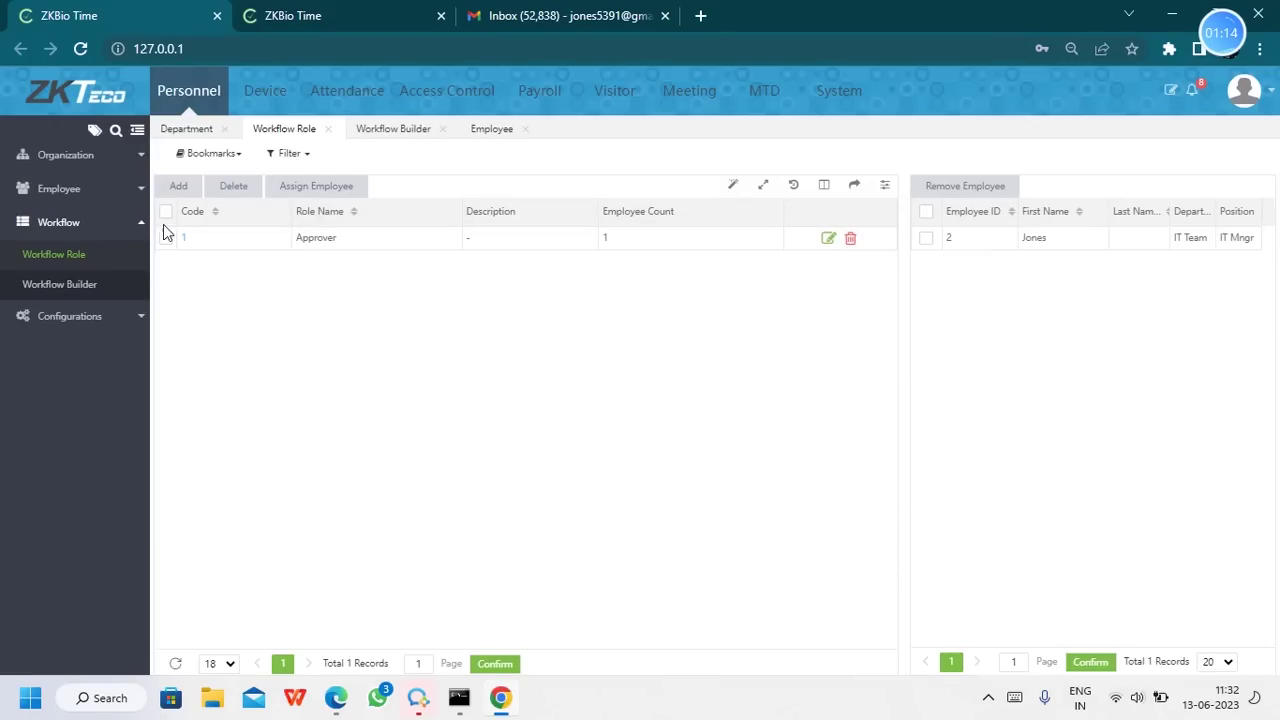
Step: Add a workflow role with code 2 and role name notifier
click(174, 189)
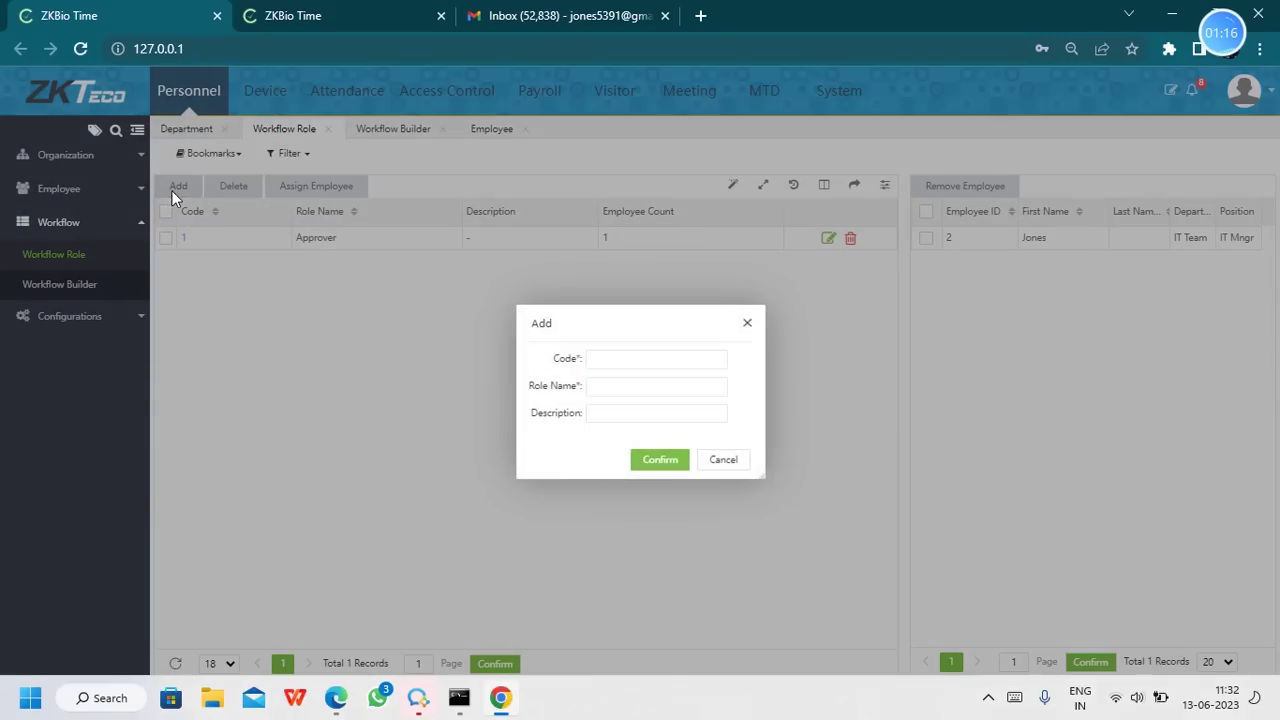
click(614, 358)
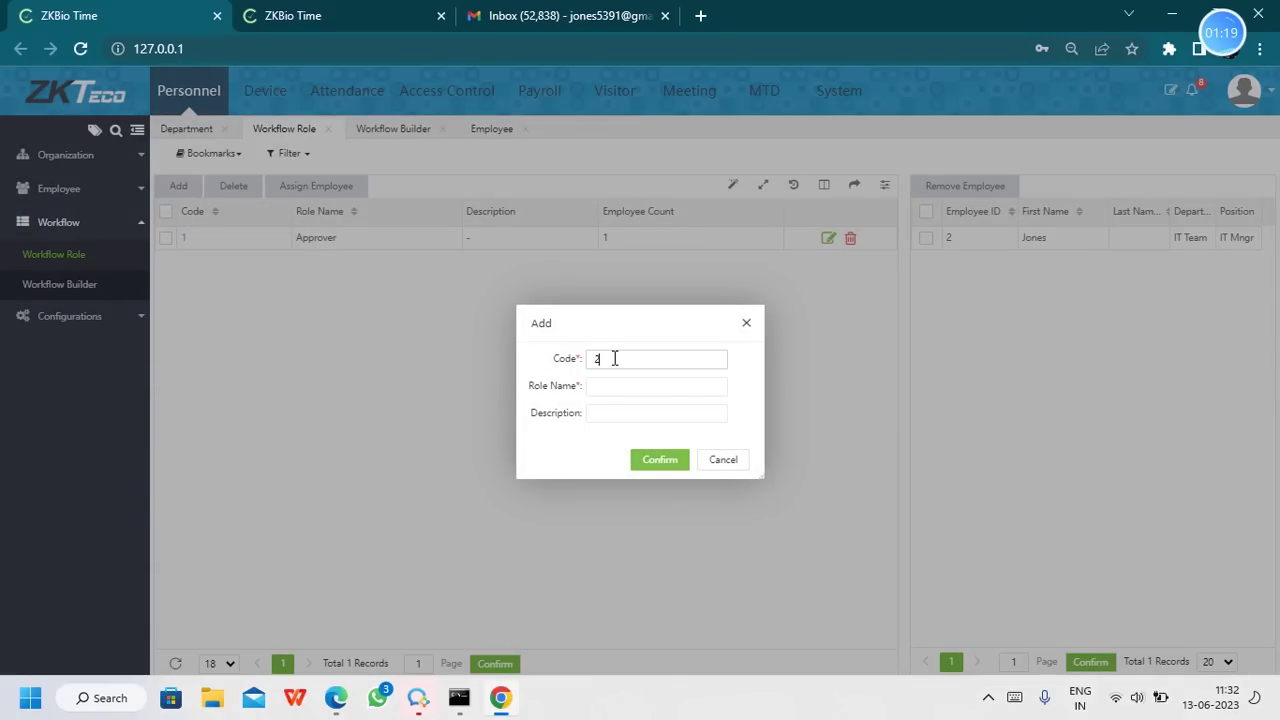
click(620, 388)
text(notifer)
click(671, 462)
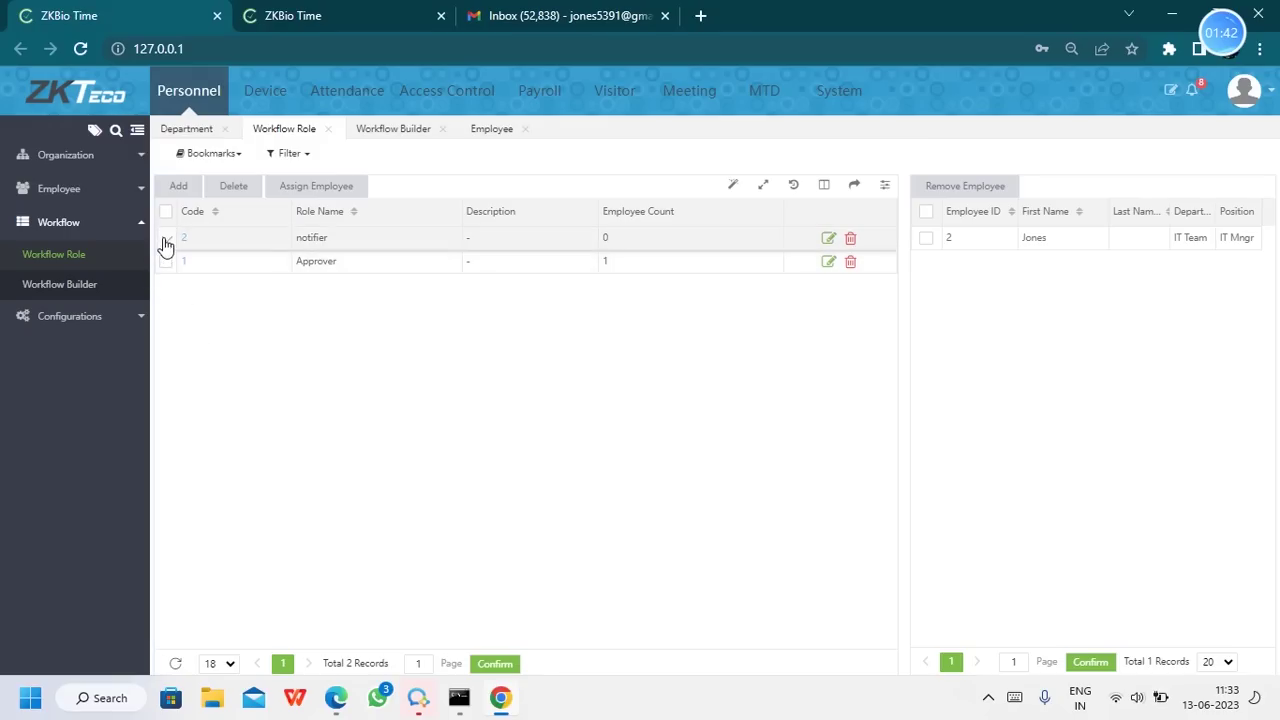
Step: After reloading, assign both employees to notifier and review each role's assigned employees
click(80, 48)
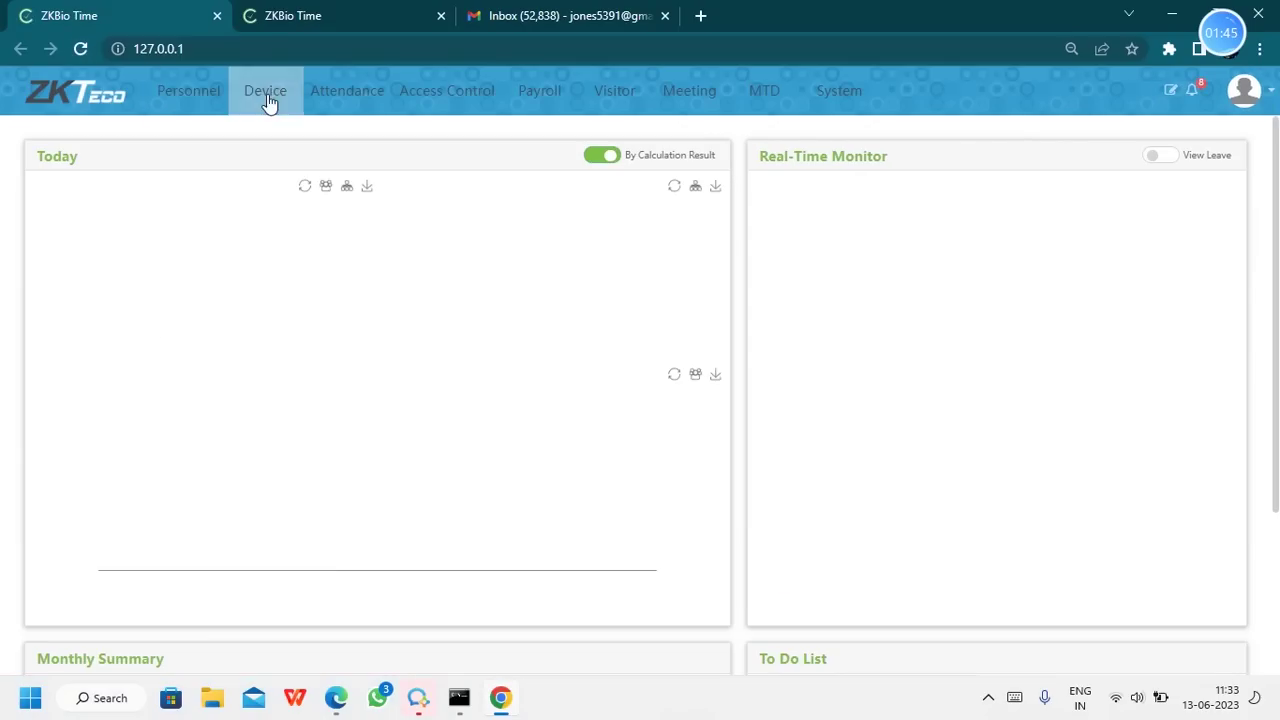
click(185, 92)
click(80, 313)
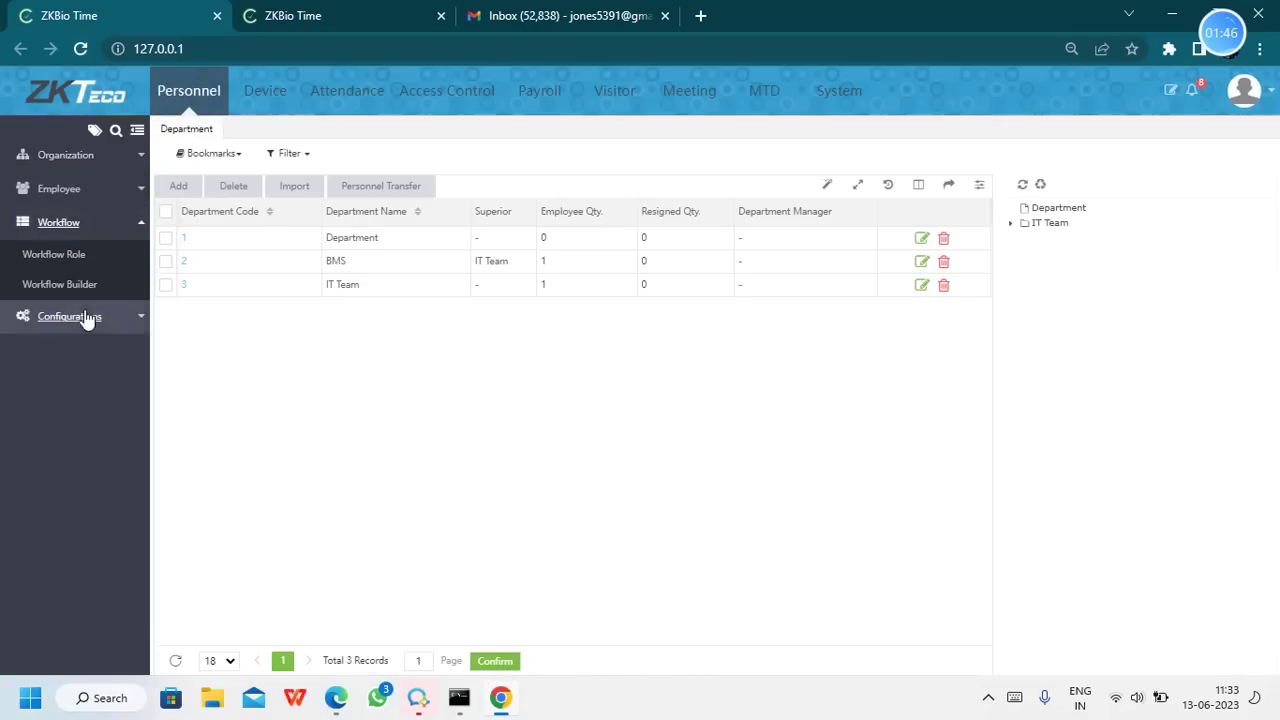
click(72, 252)
click(165, 237)
click(318, 188)
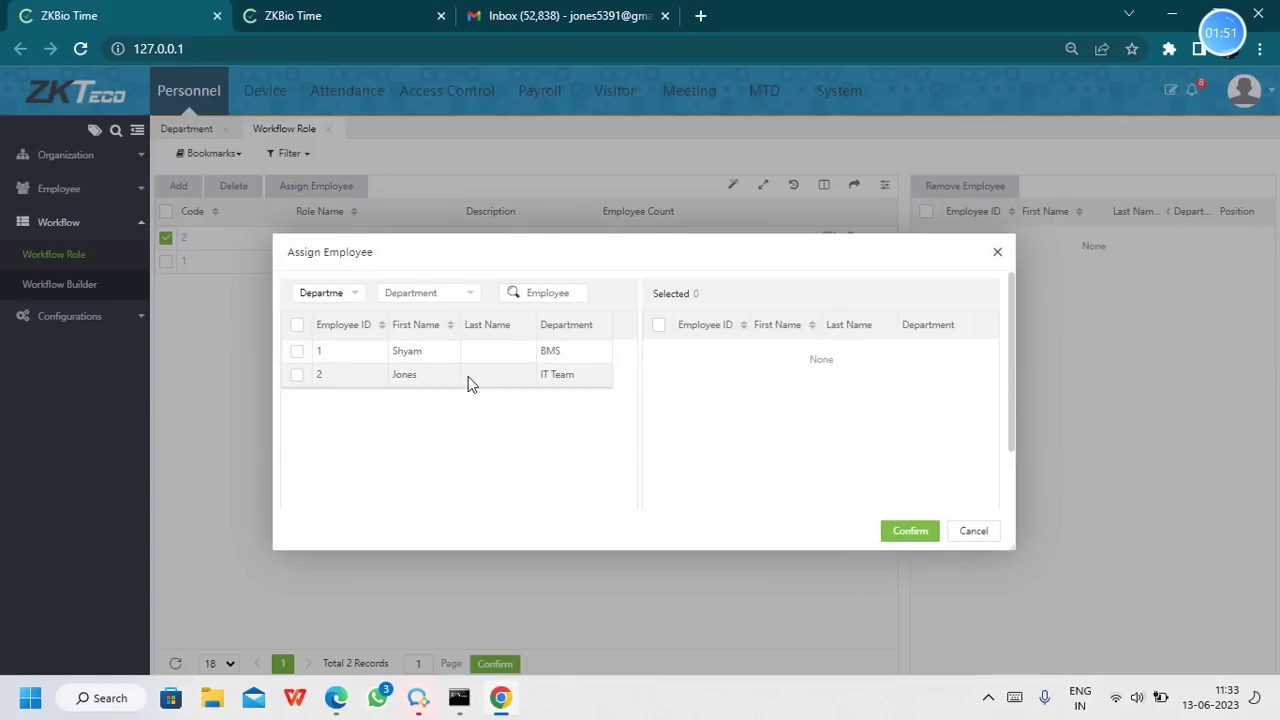
click(300, 326)
click(890, 532)
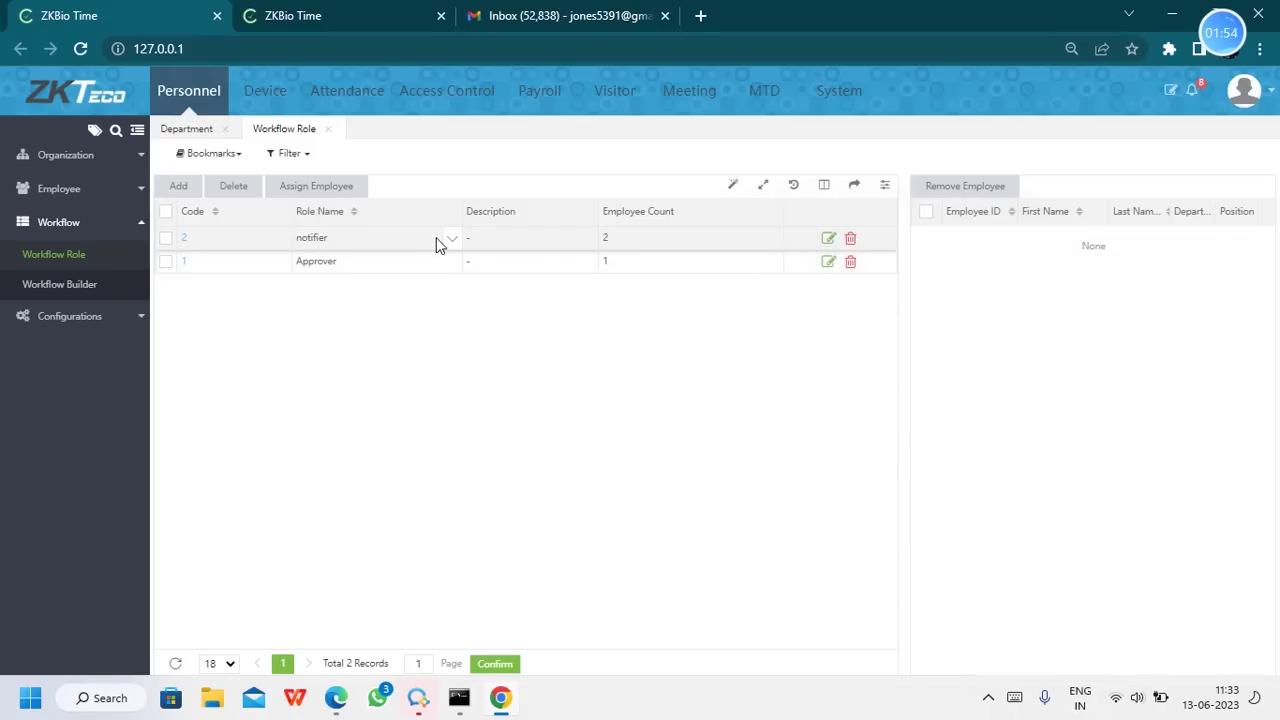
click(373, 241)
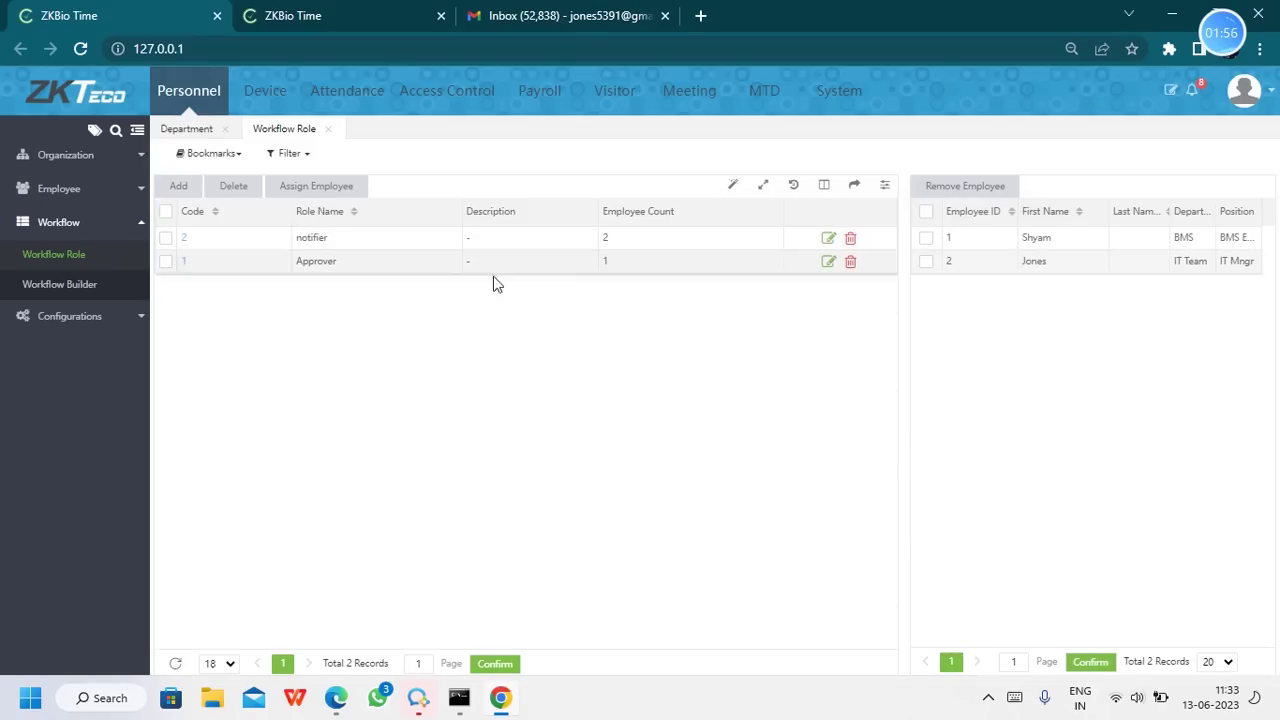
click(378, 263)
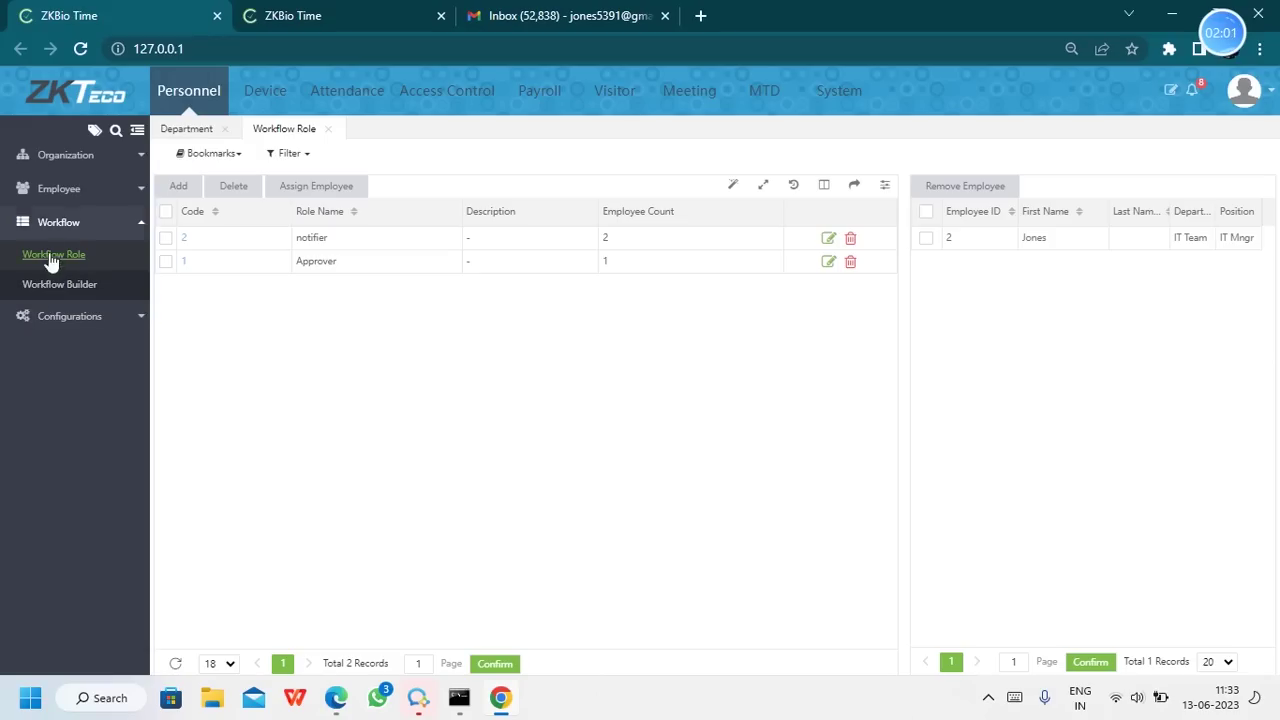
Step: In Workflow Builder, preview the Add for Department form with the IT Team department
click(66, 289)
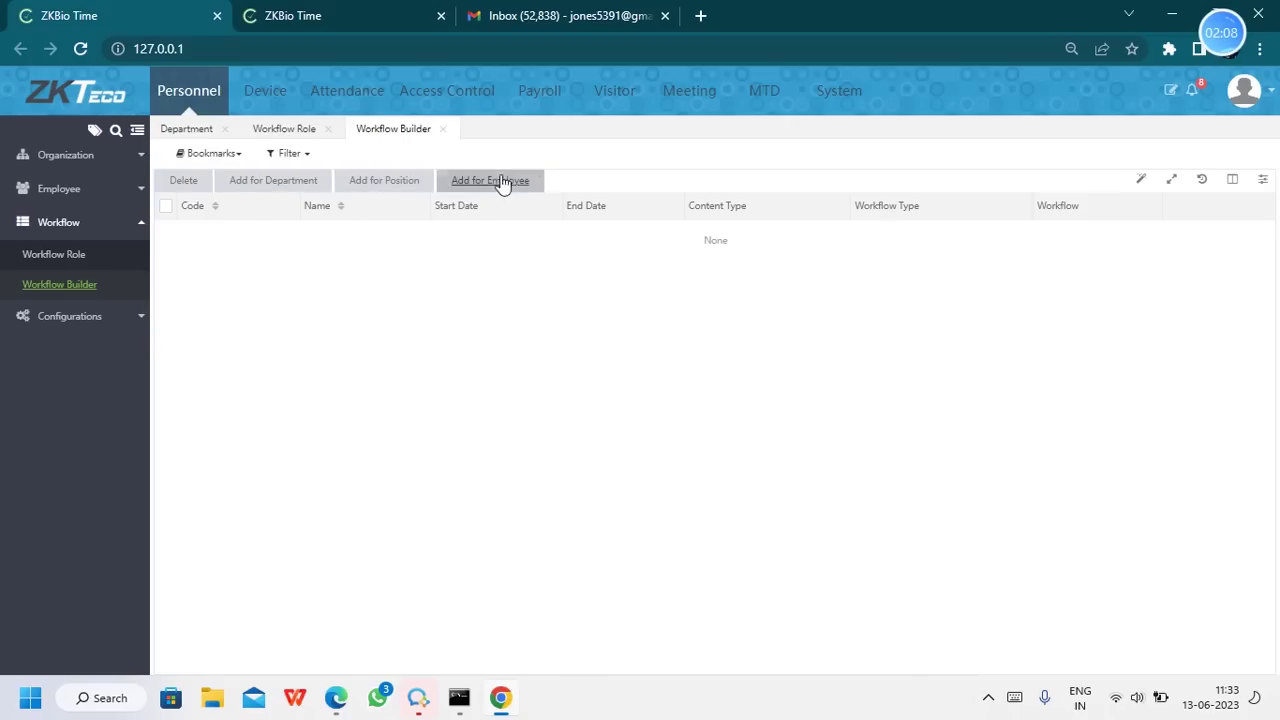
click(286, 182)
click(762, 270)
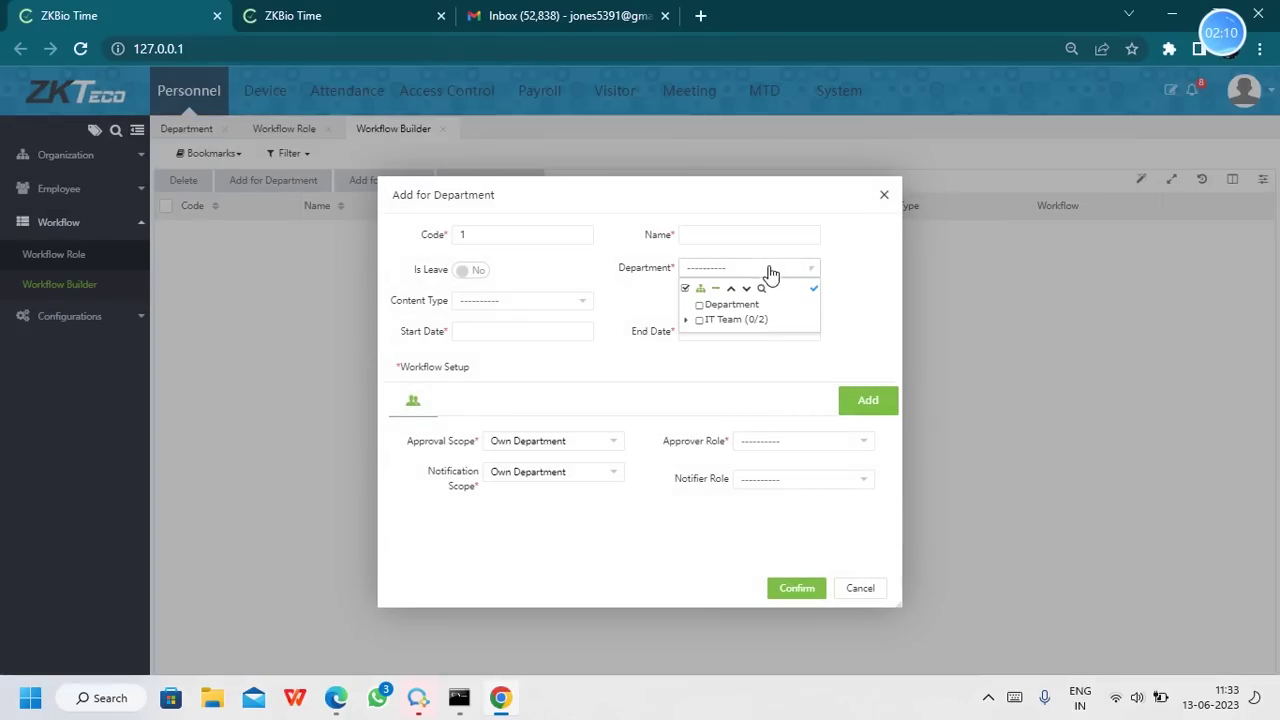
click(687, 320)
click(880, 199)
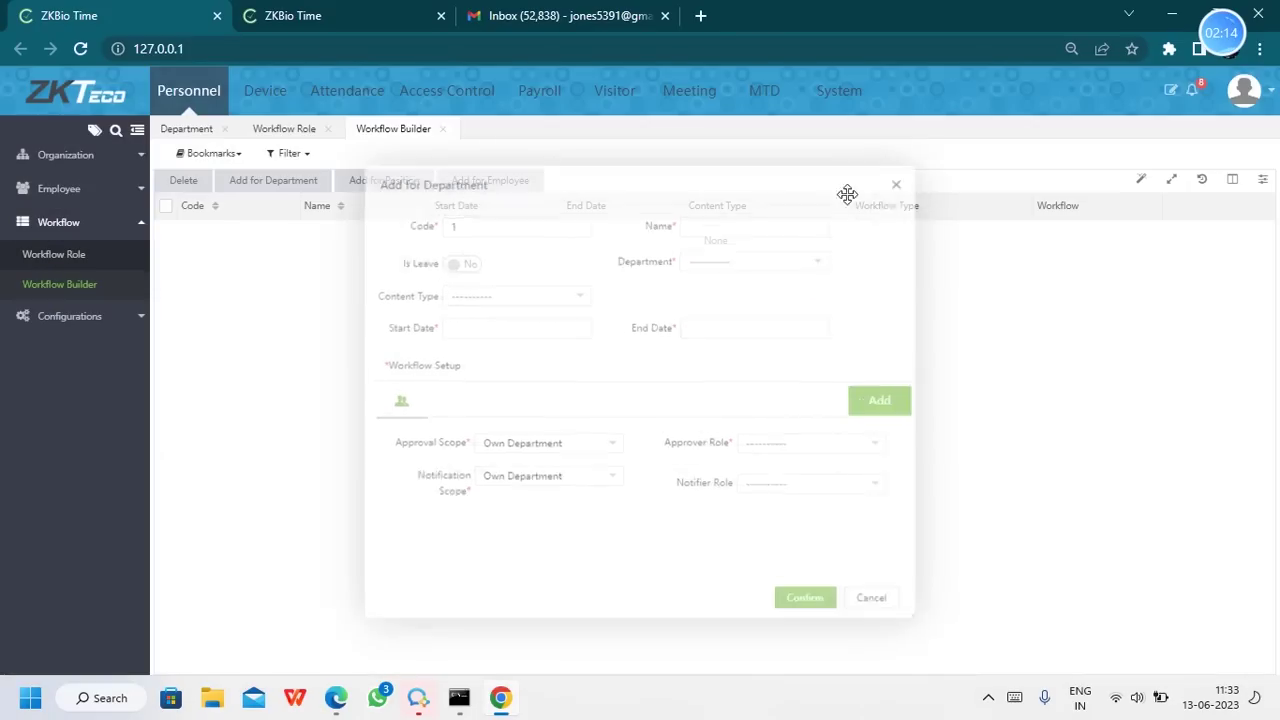
Step: Preview the Add for Position form with IT Mngr, then start an Add for Employee workflow
click(416, 184)
click(746, 268)
click(686, 320)
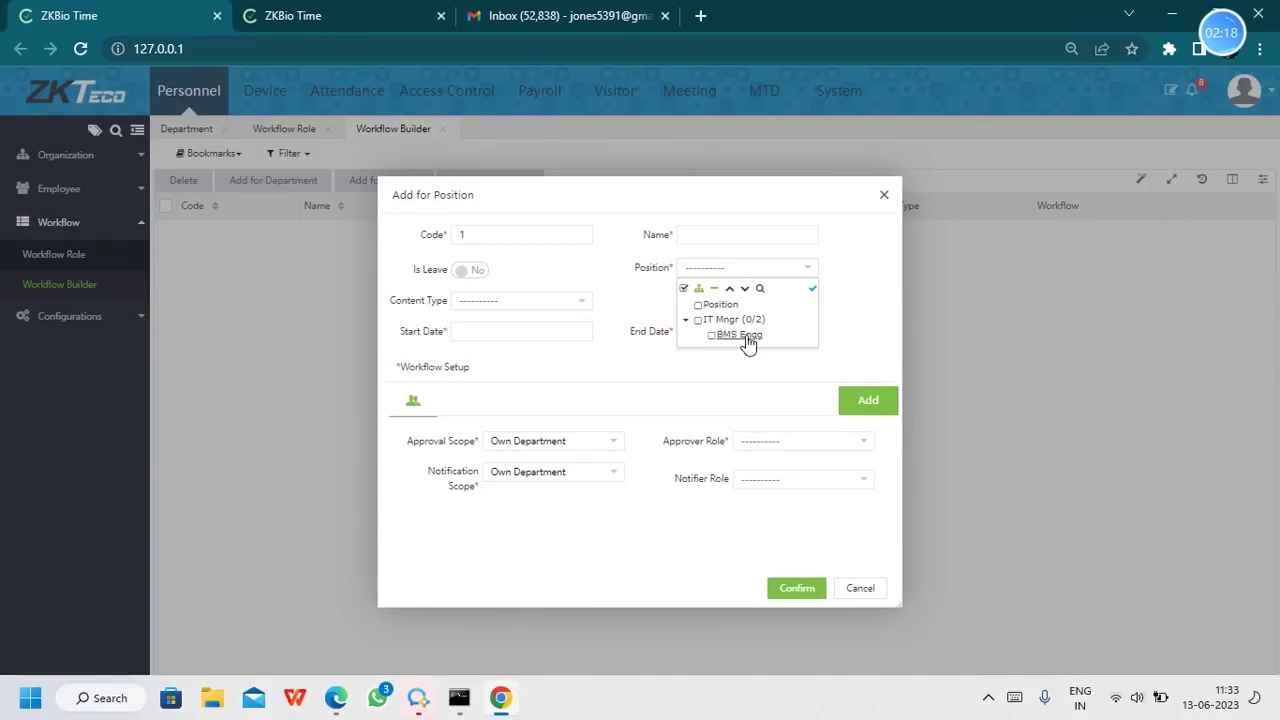
click(882, 198)
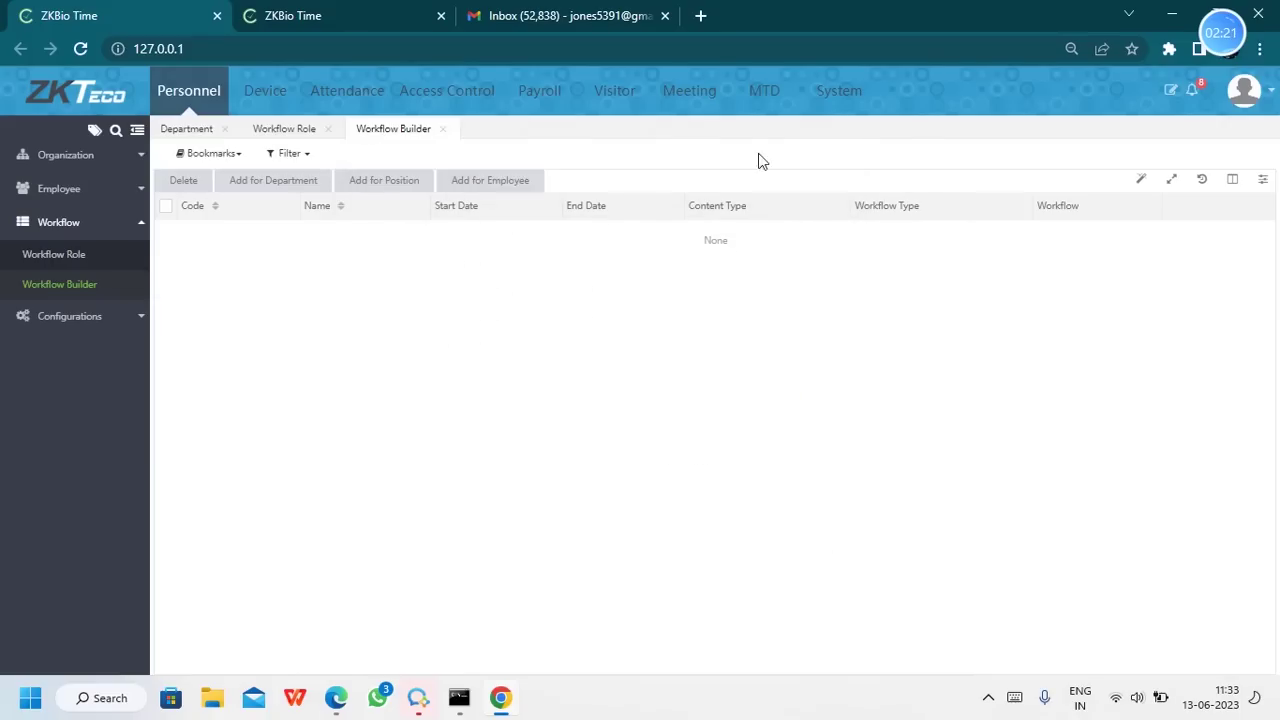
click(506, 186)
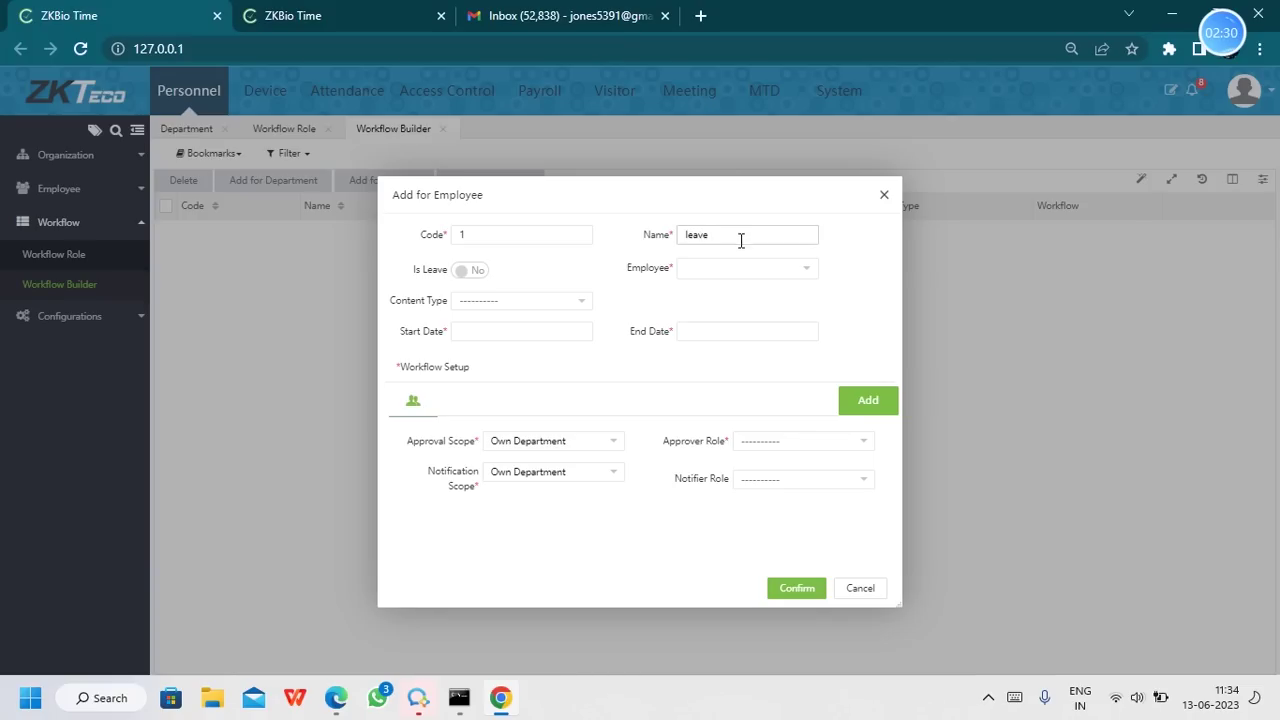
Step: Select employee 1 for the leave workflow
click(736, 274)
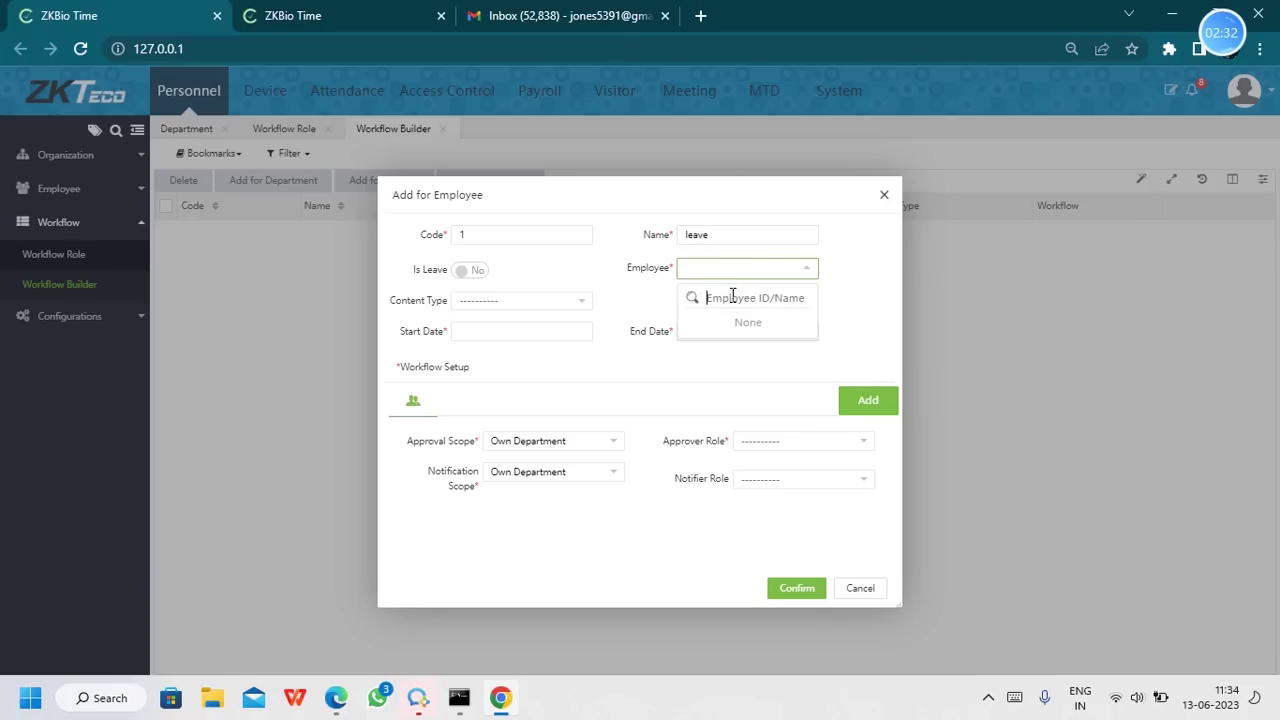
text(1)
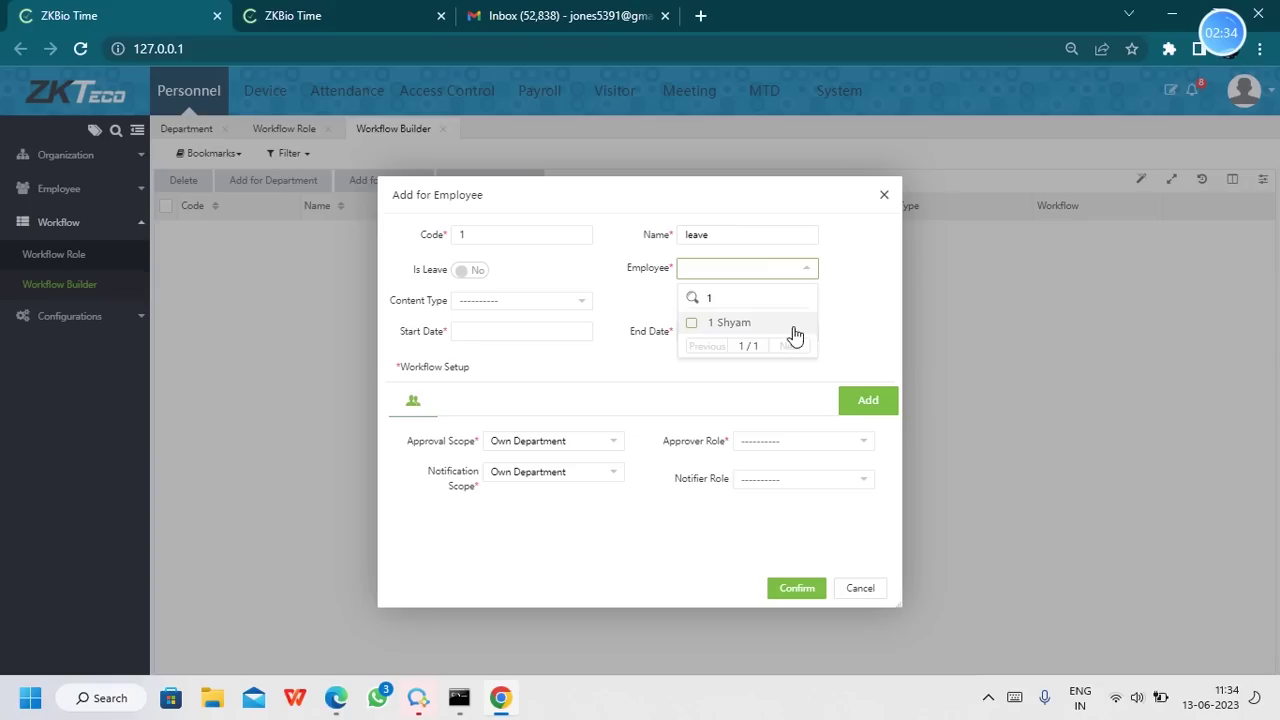
click(789, 326)
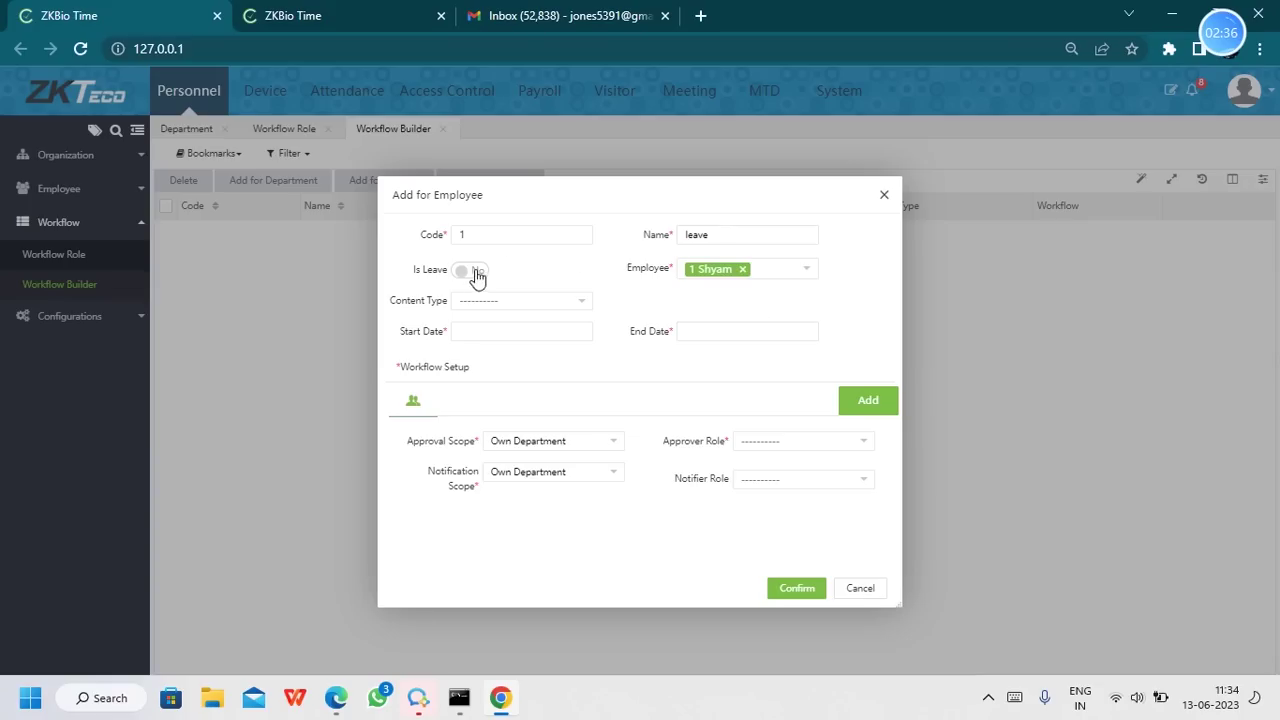
drag(737, 233, 634, 237)
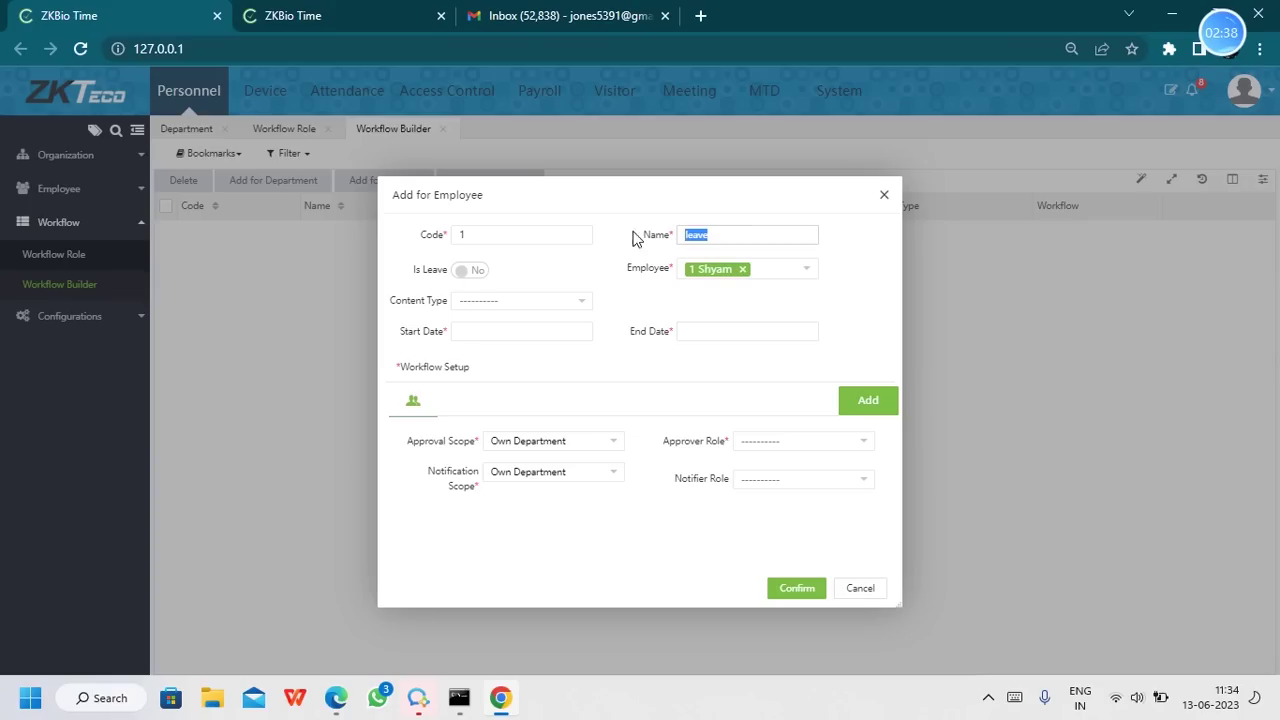
Step: Set Is Leave to Yes and choose Sick Leave as the leave type
click(470, 270)
click(470, 271)
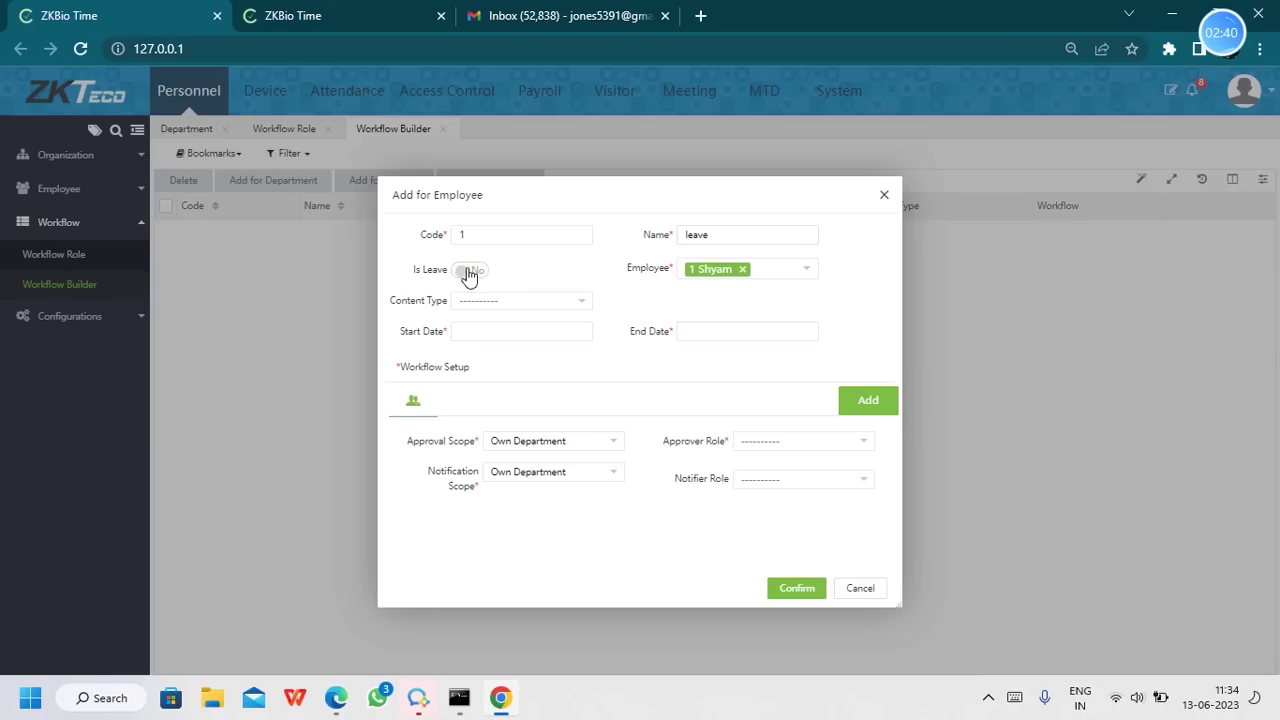
click(502, 304)
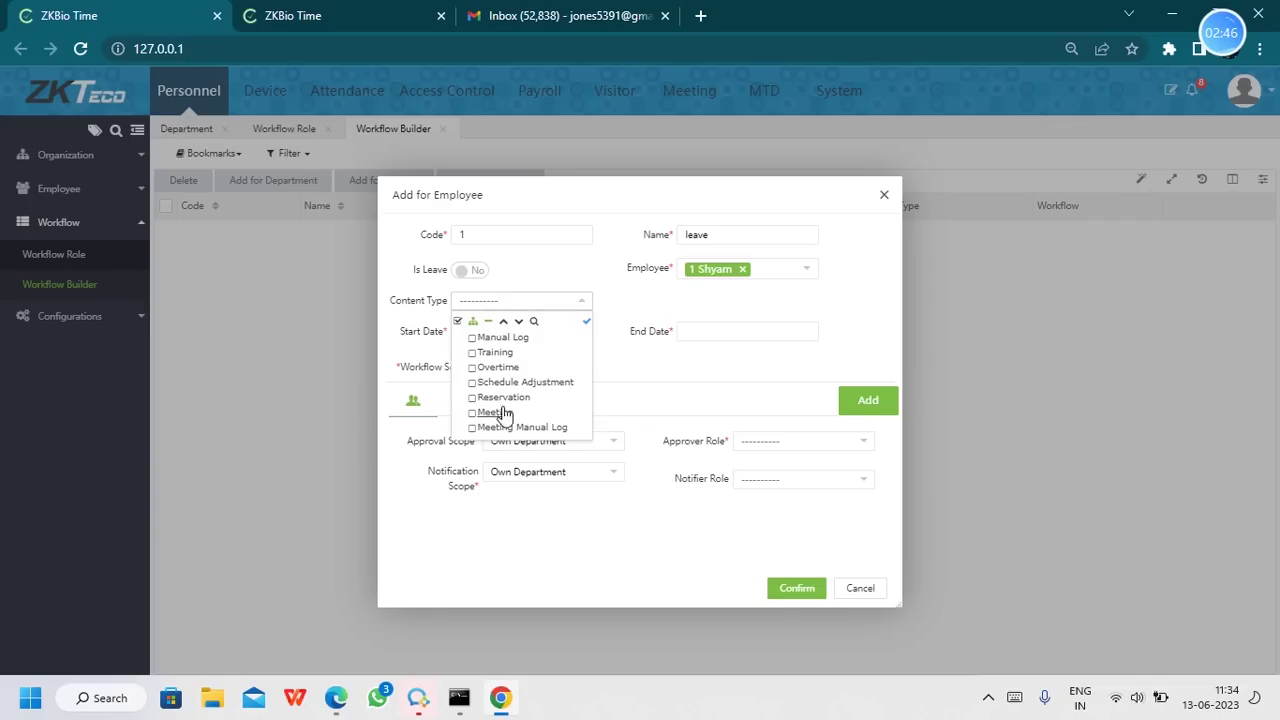
click(478, 272)
click(492, 300)
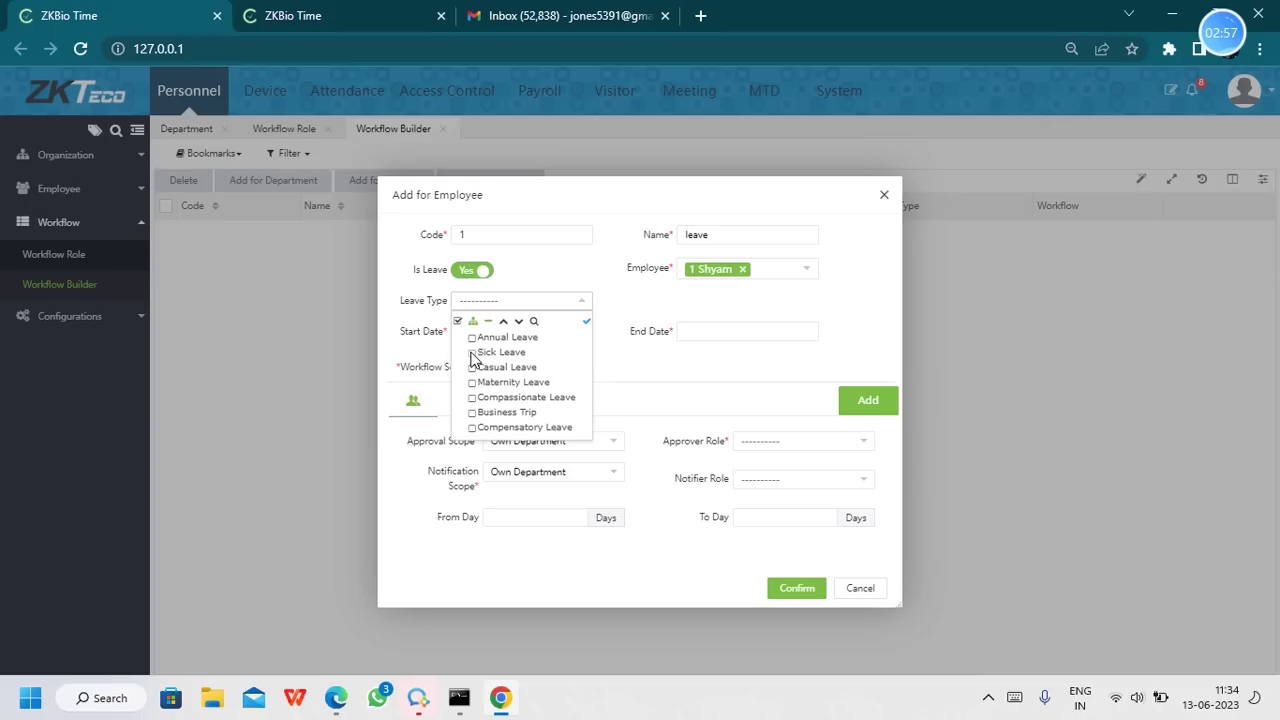
click(645, 317)
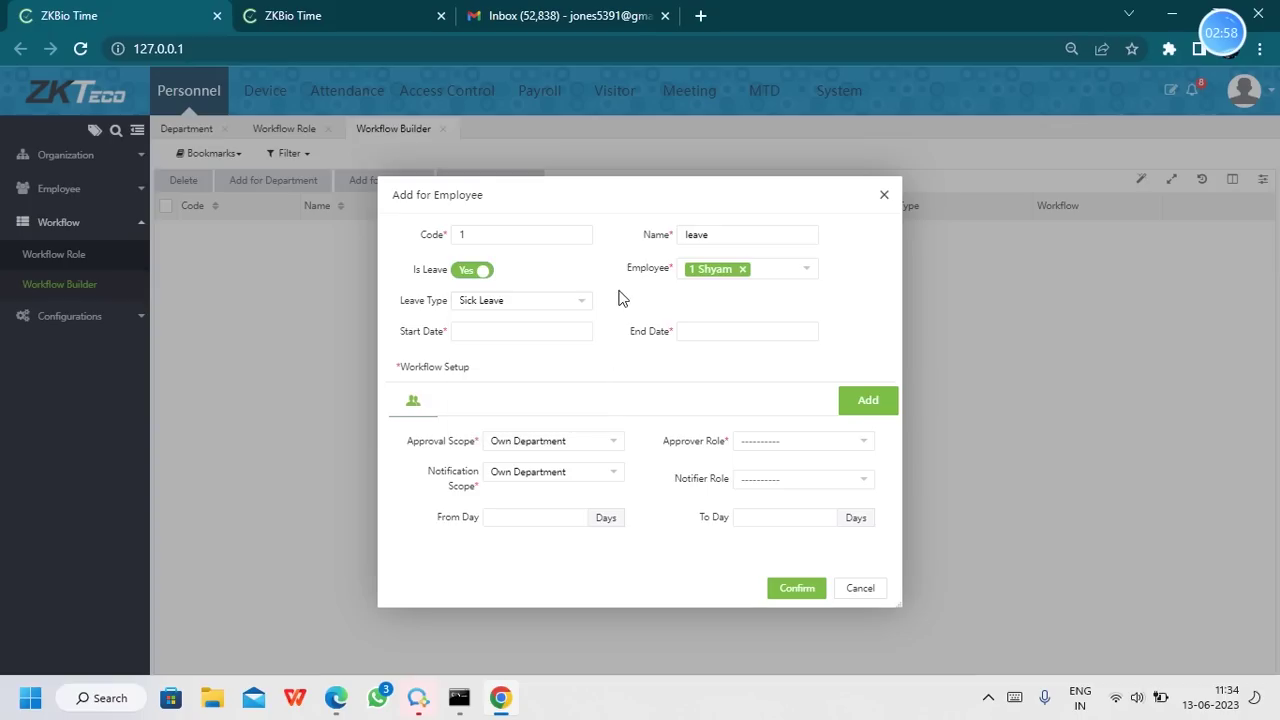
click(530, 326)
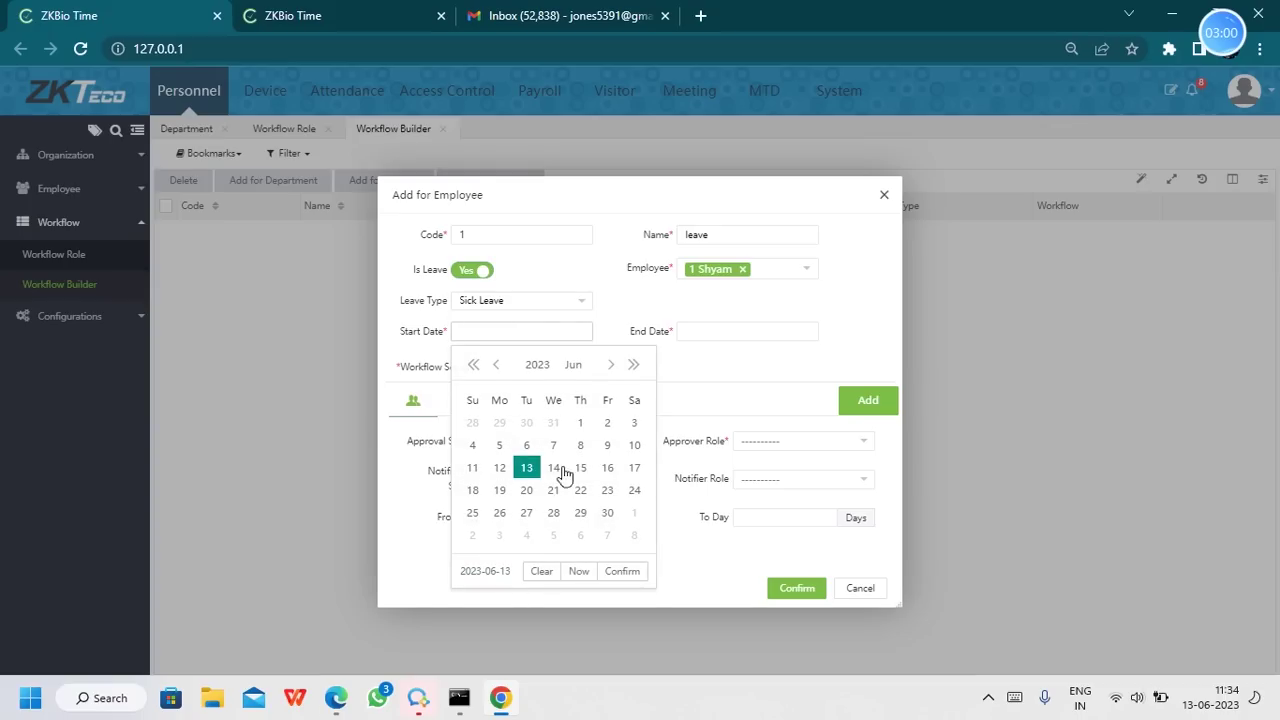
Step: Set the workflow dates from 2023-06-12 to 2023-06-16
click(499, 468)
click(700, 331)
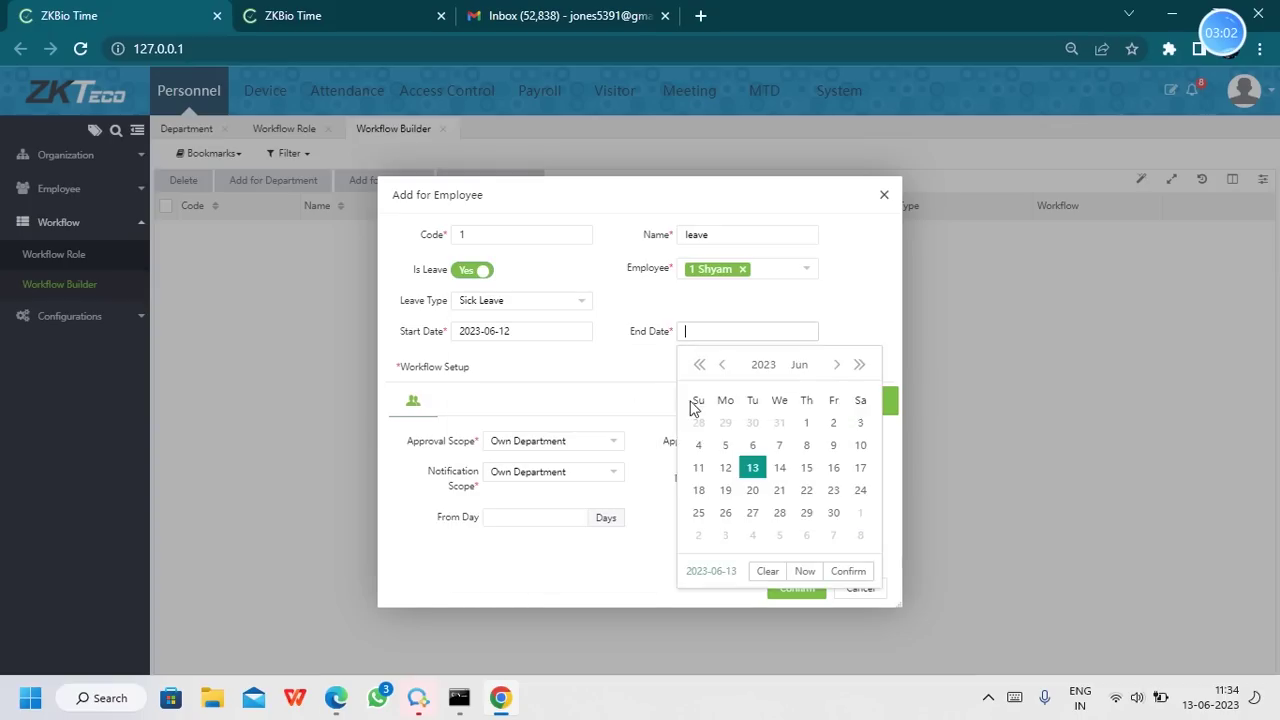
click(833, 467)
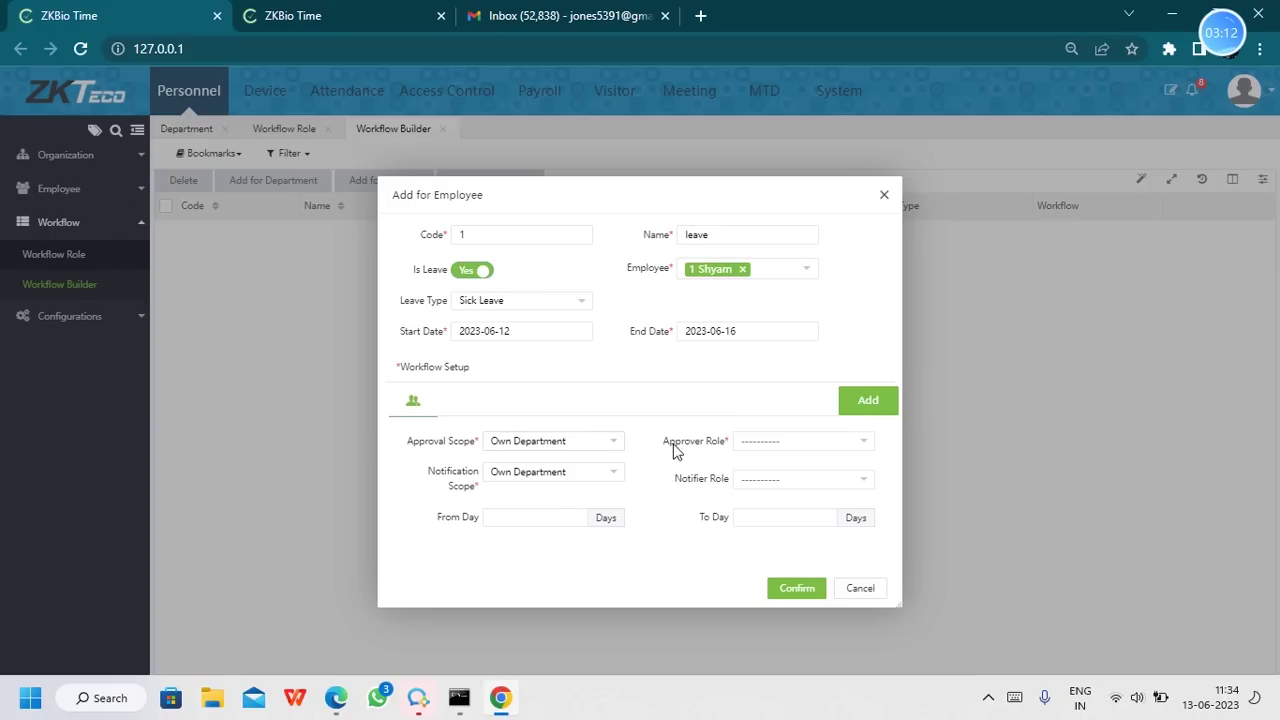
Step: Set the approver role to Approver and the notifier role to notifier
click(776, 447)
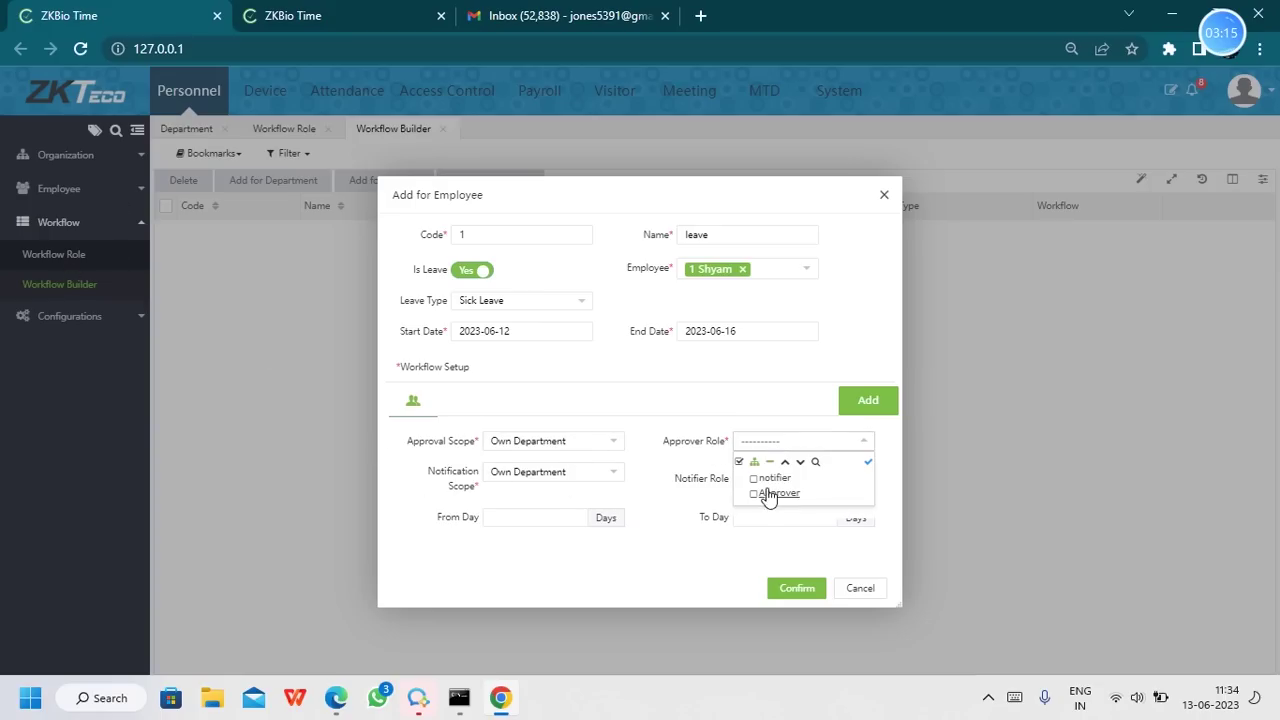
click(767, 497)
click(674, 465)
click(783, 486)
click(774, 518)
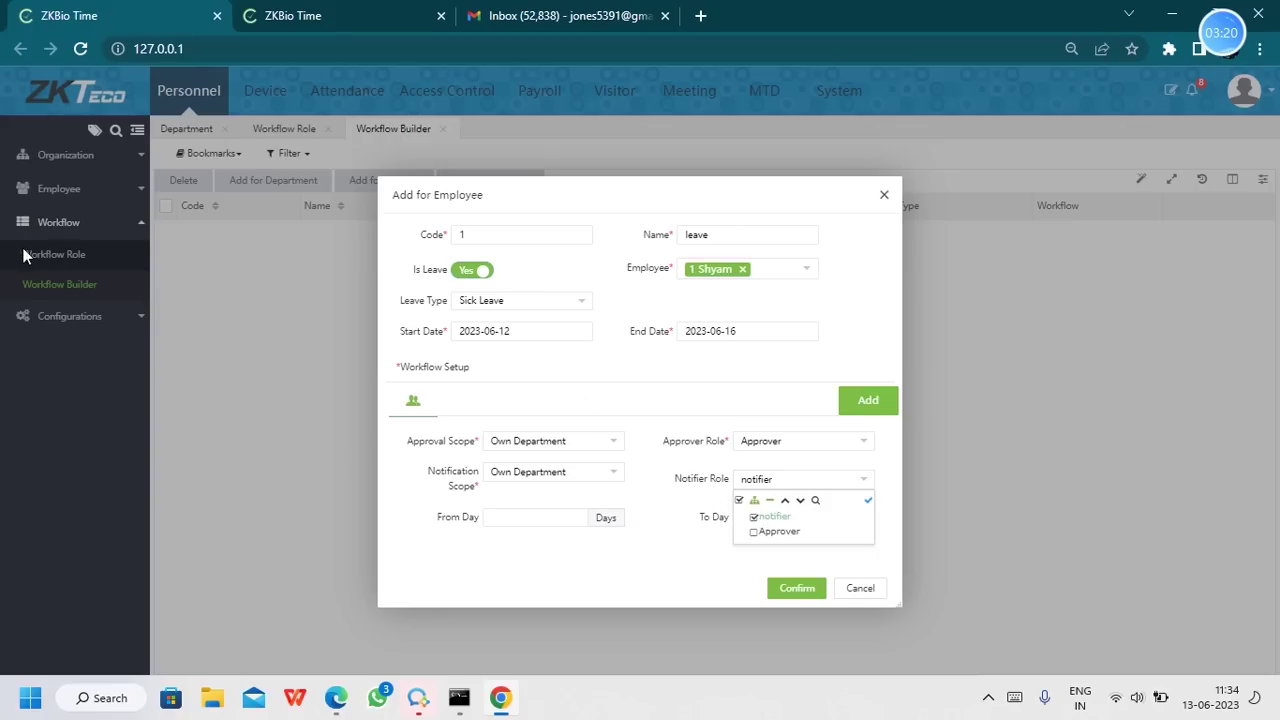
click(668, 428)
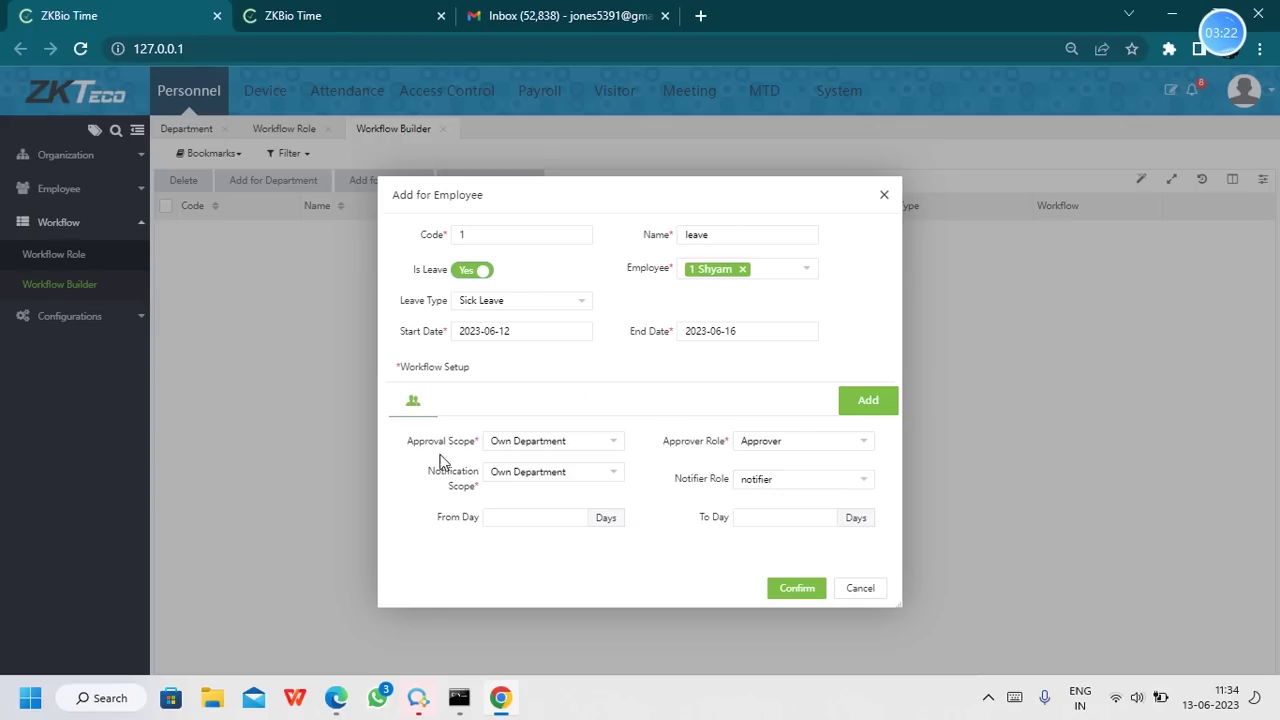
Step: Set both the approval scope and notification scope to All
click(571, 448)
click(528, 483)
click(575, 474)
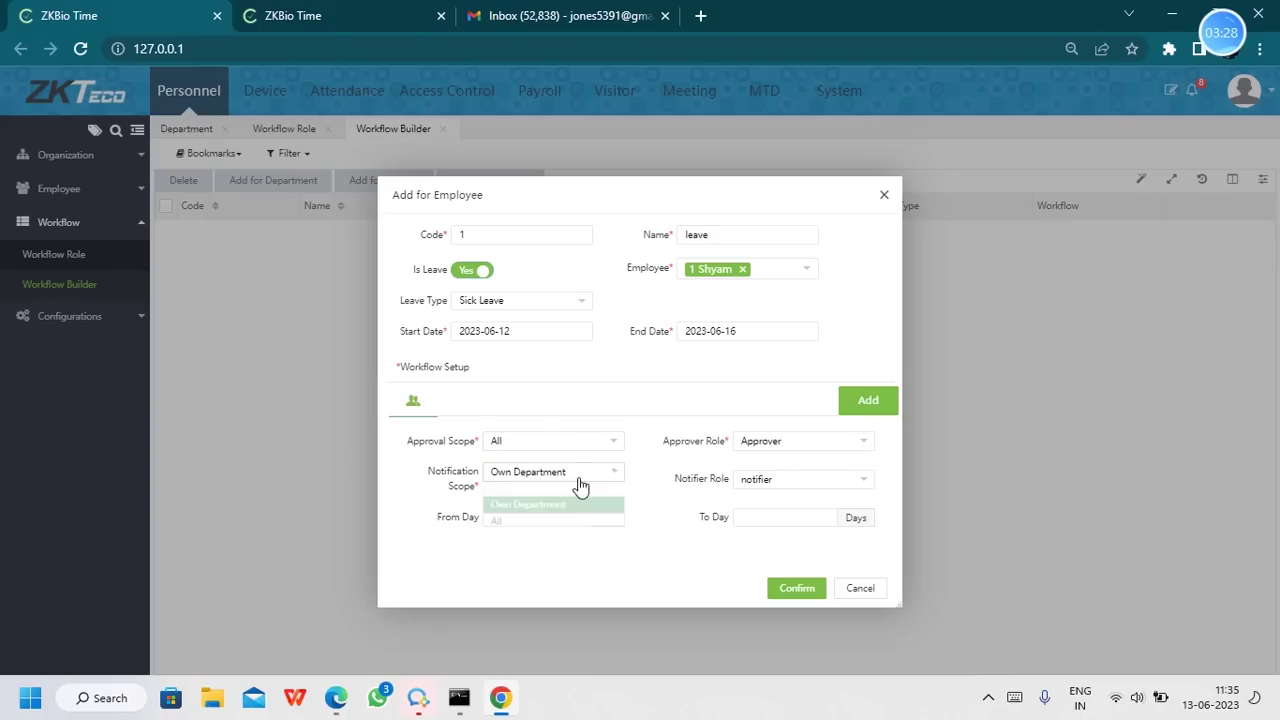
click(531, 515)
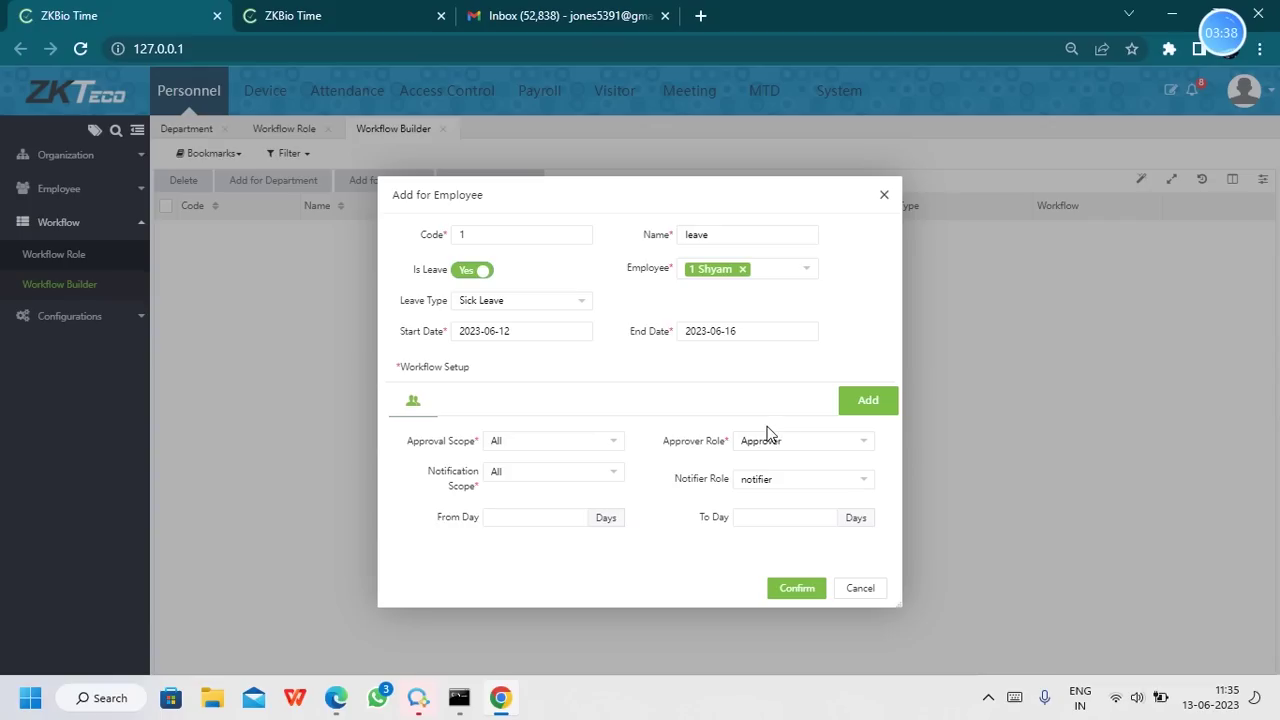
click(577, 440)
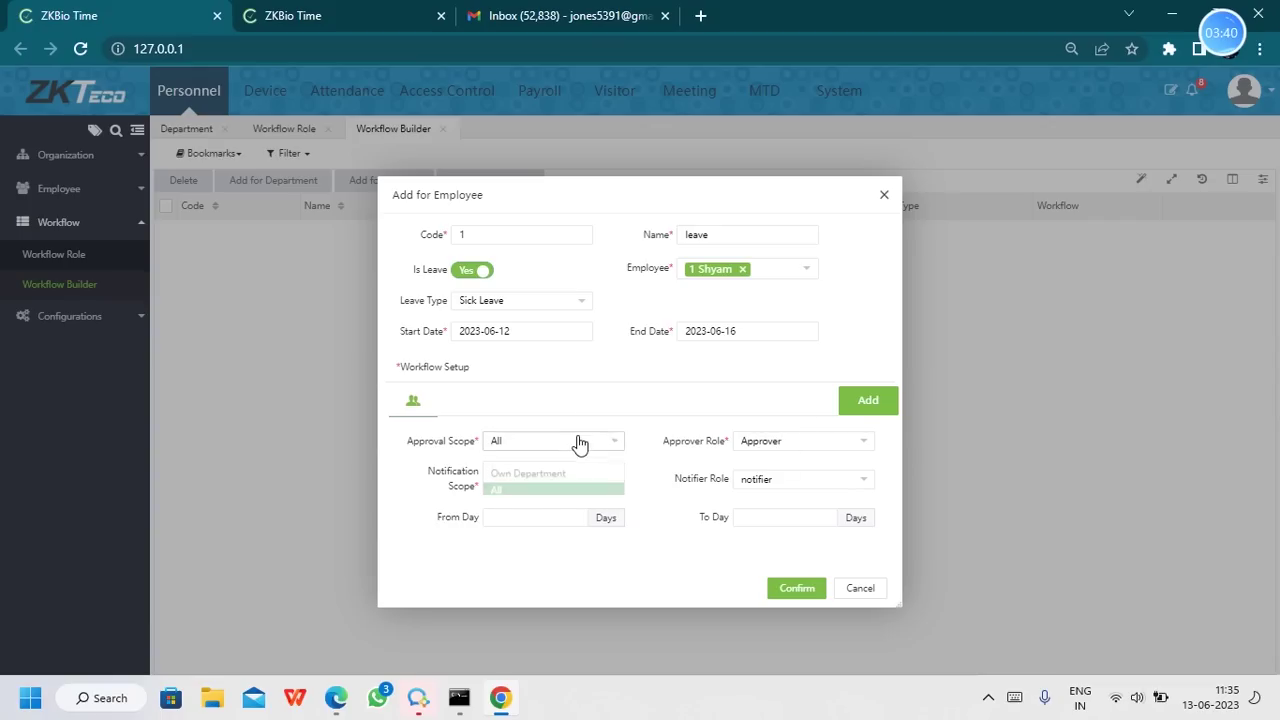
click(551, 484)
click(565, 451)
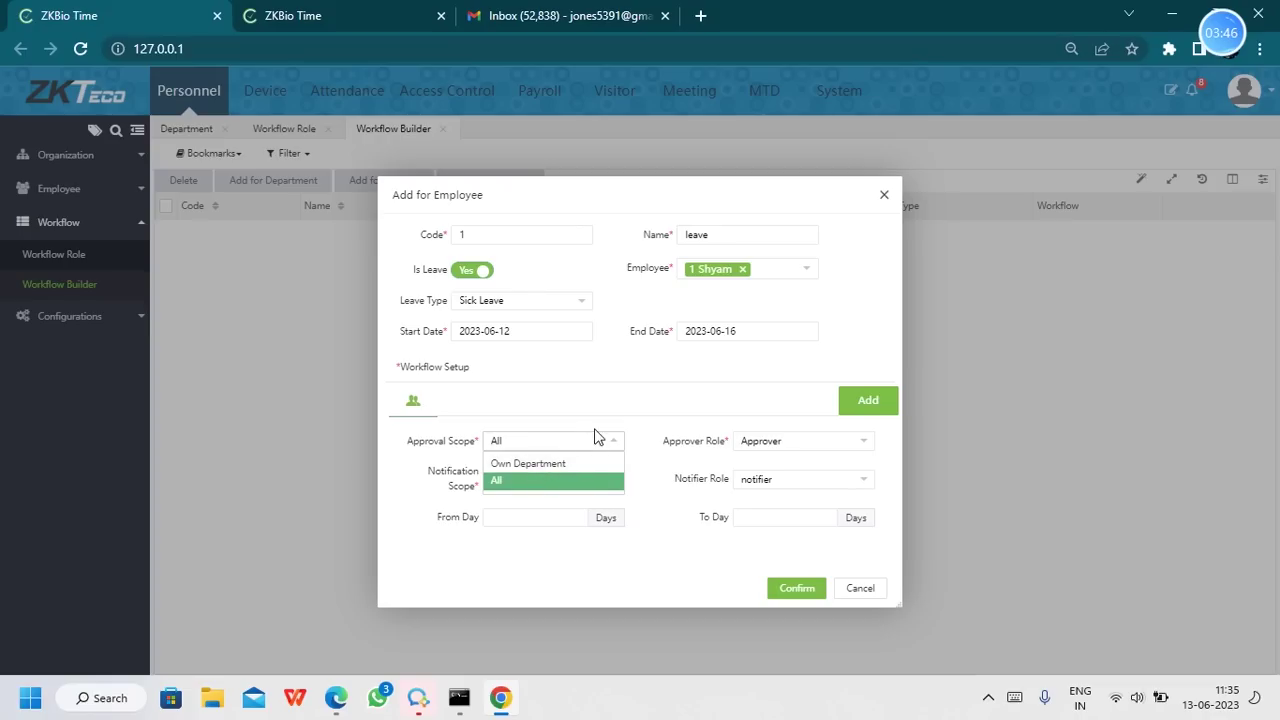
click(630, 410)
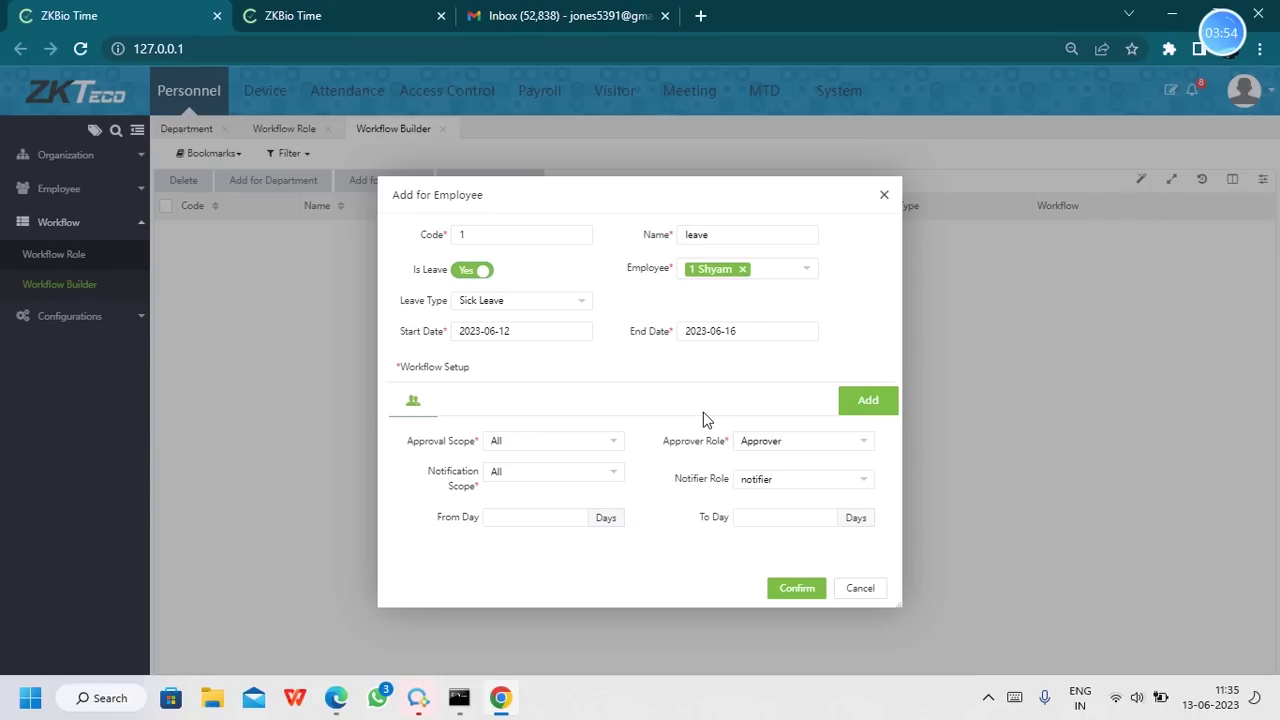
click(609, 441)
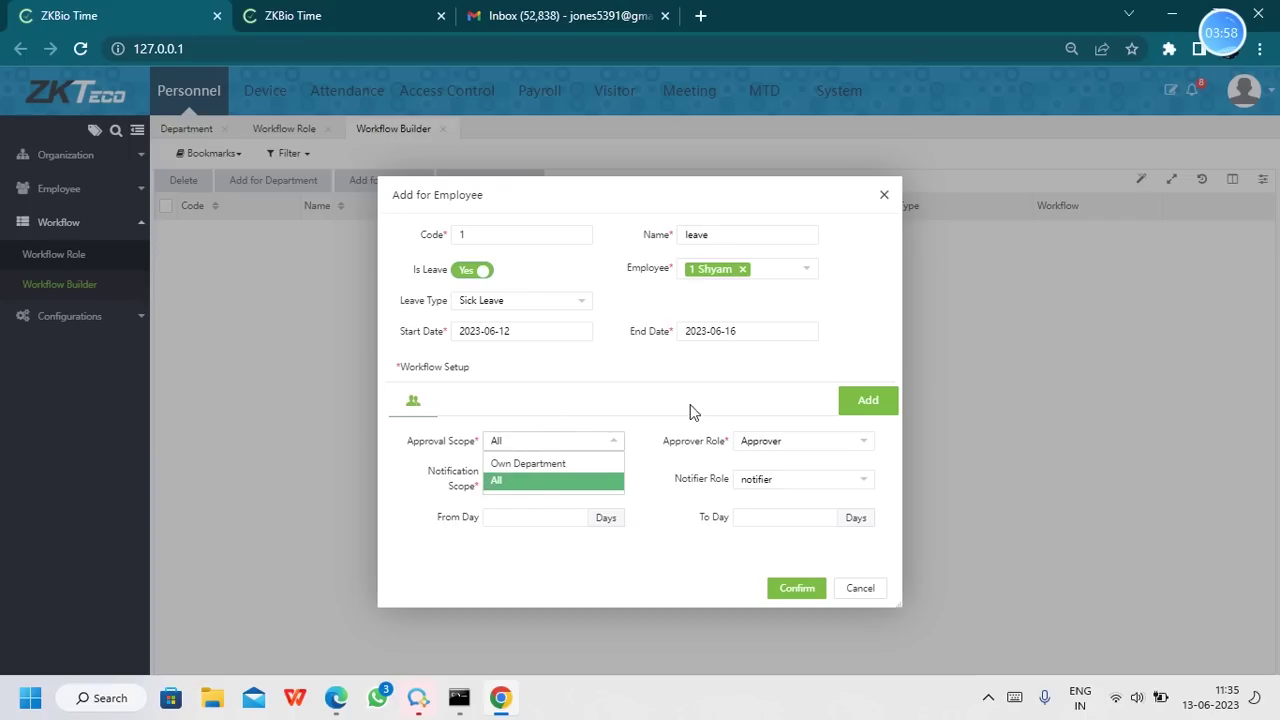
click(641, 391)
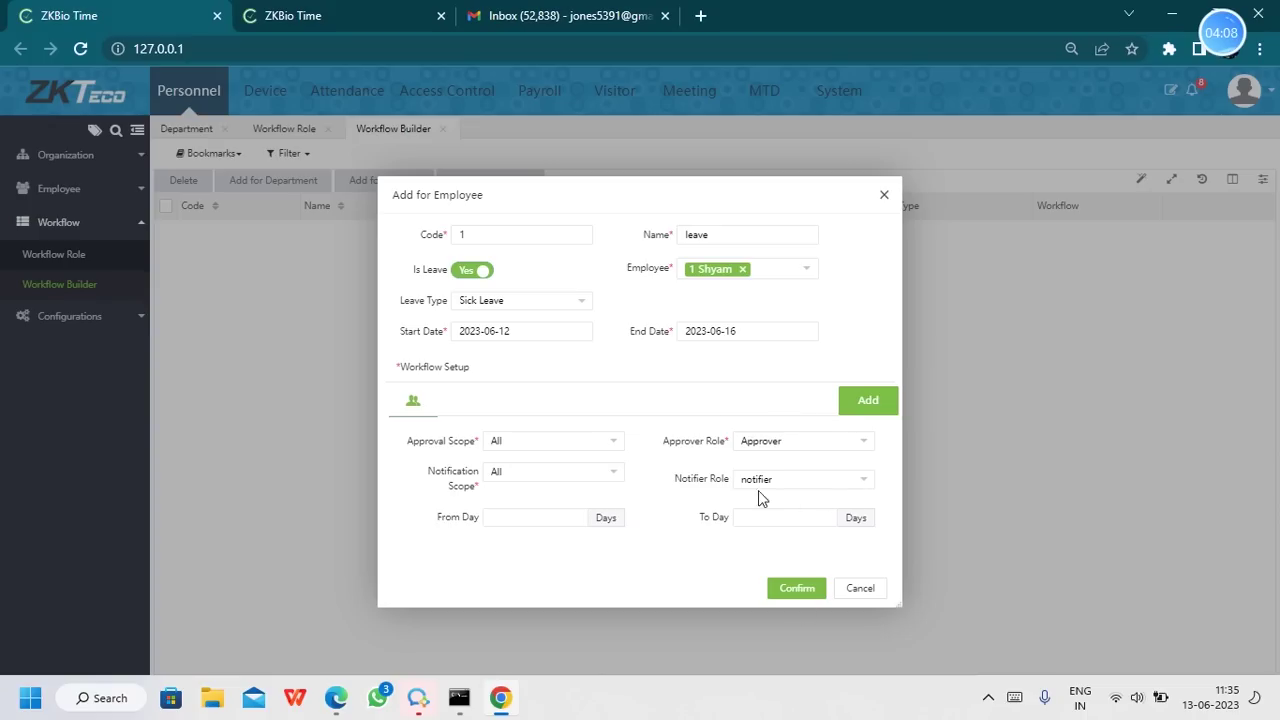
Step: Save the leave workflow and switch the browser login page to Self-Service
click(806, 592)
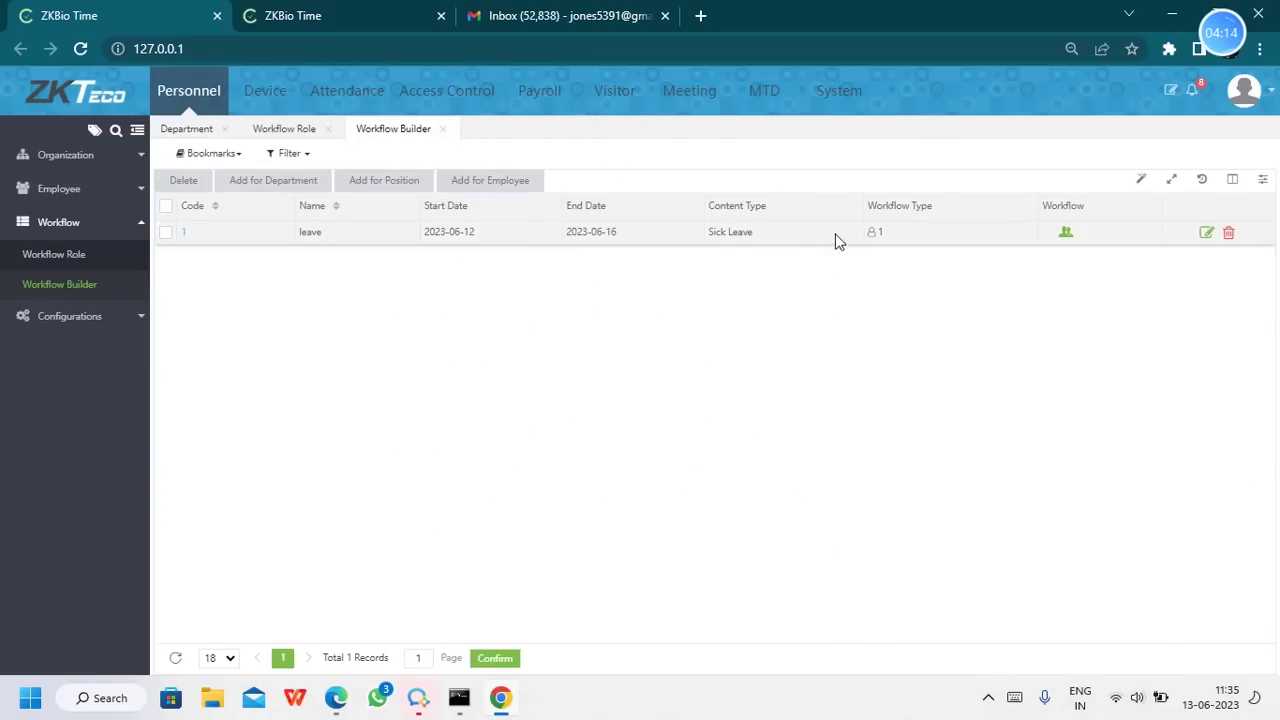
click(338, 702)
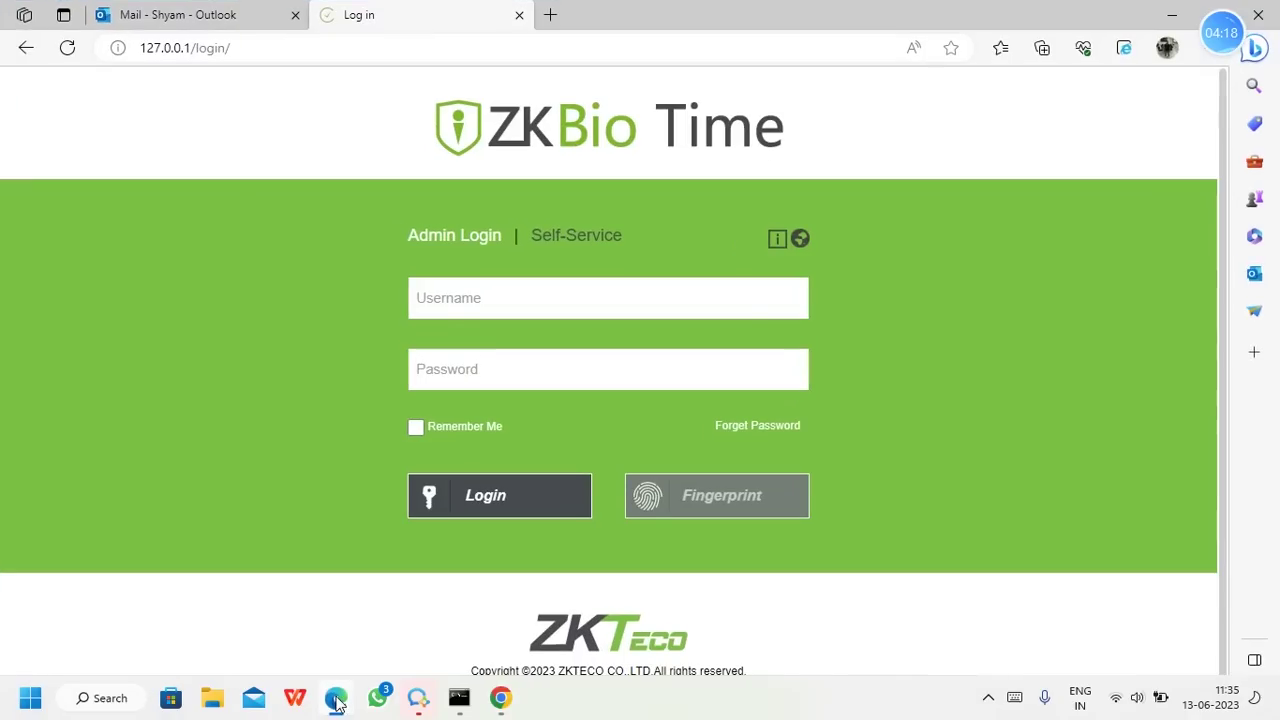
click(560, 240)
click(468, 245)
click(576, 244)
click(466, 248)
click(585, 243)
Step: Log in to Self-Service with the saved username and password
drag(468, 296, 369, 318)
click(460, 376)
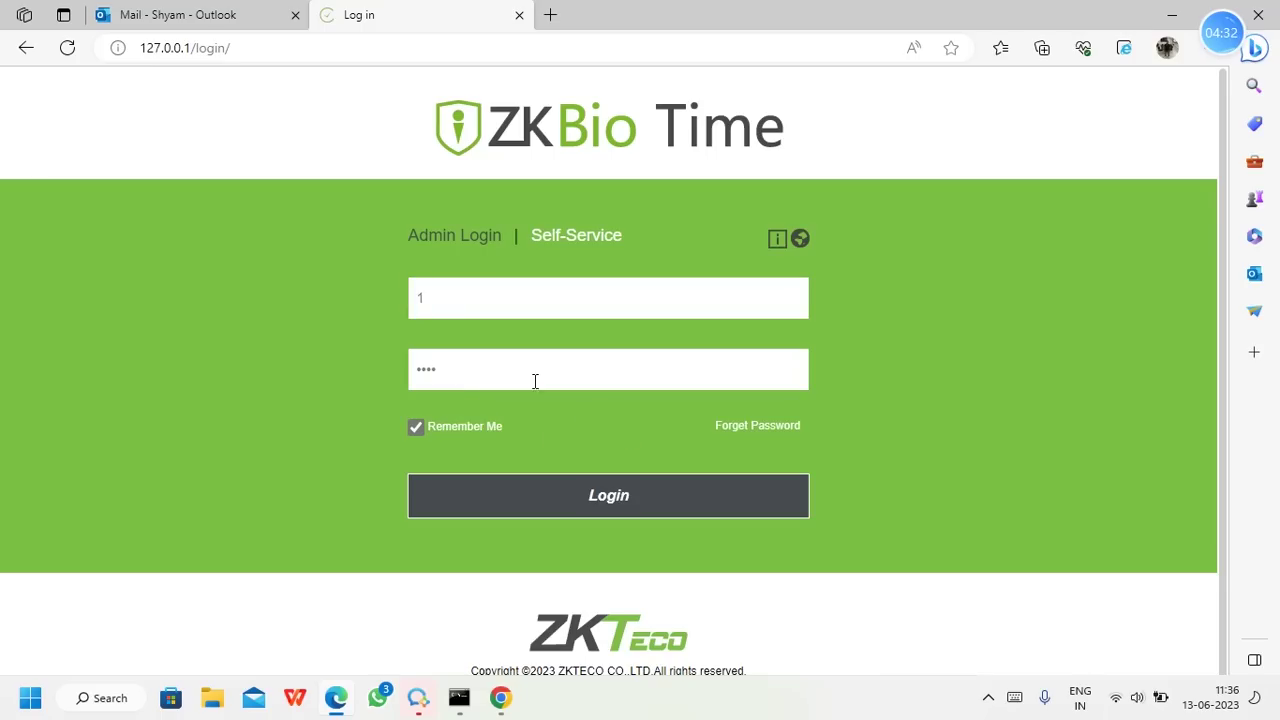
click(632, 497)
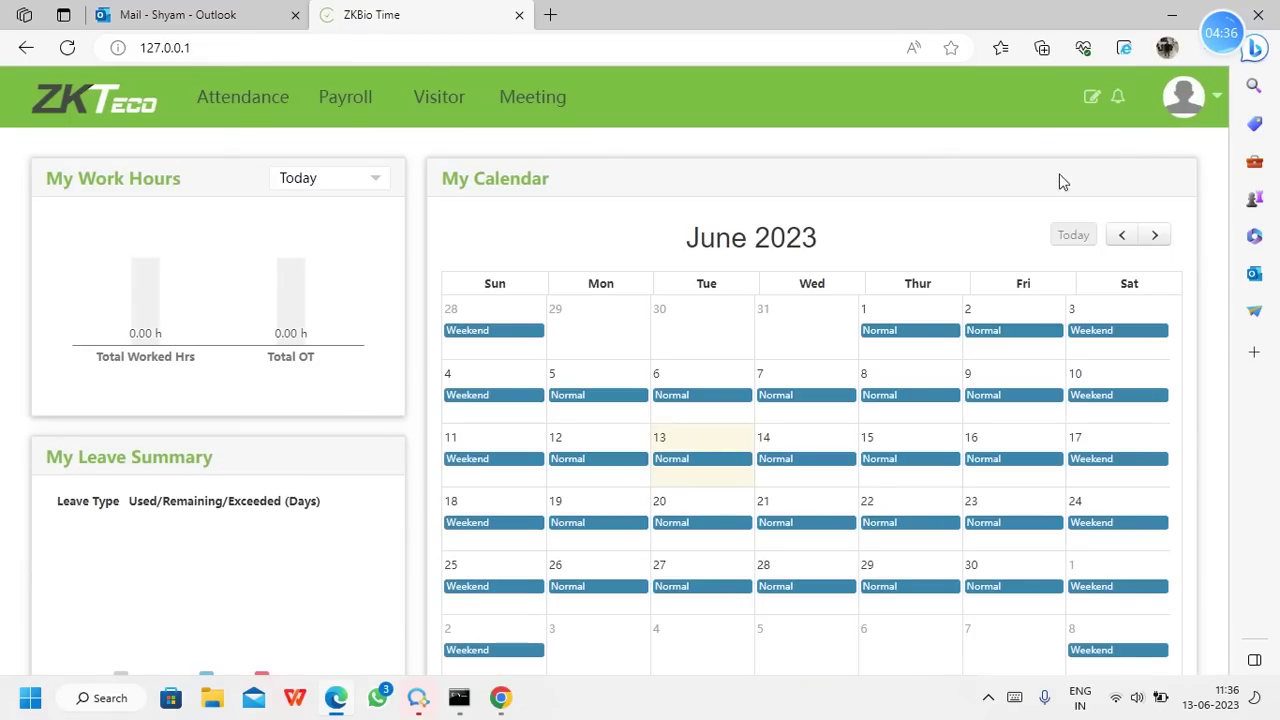
Step: Verify the e-mail address in the employee's profile, then go to the Attendance module
click(1217, 95)
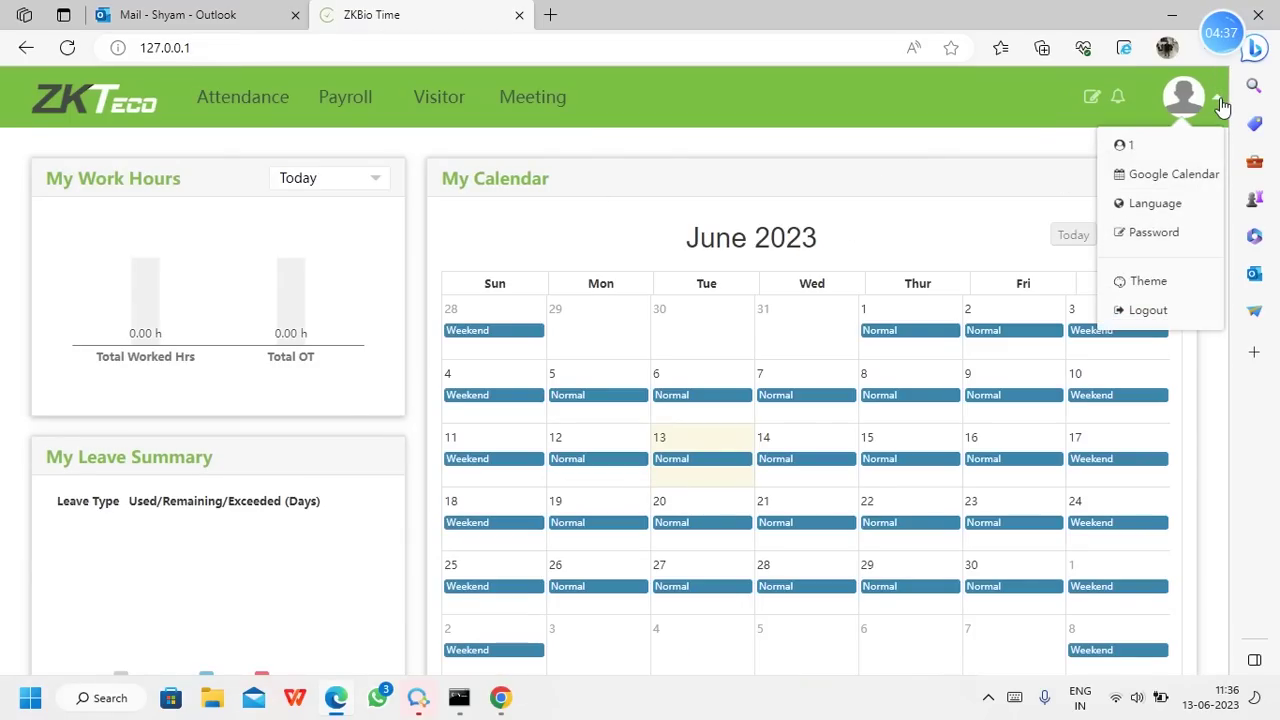
click(1125, 148)
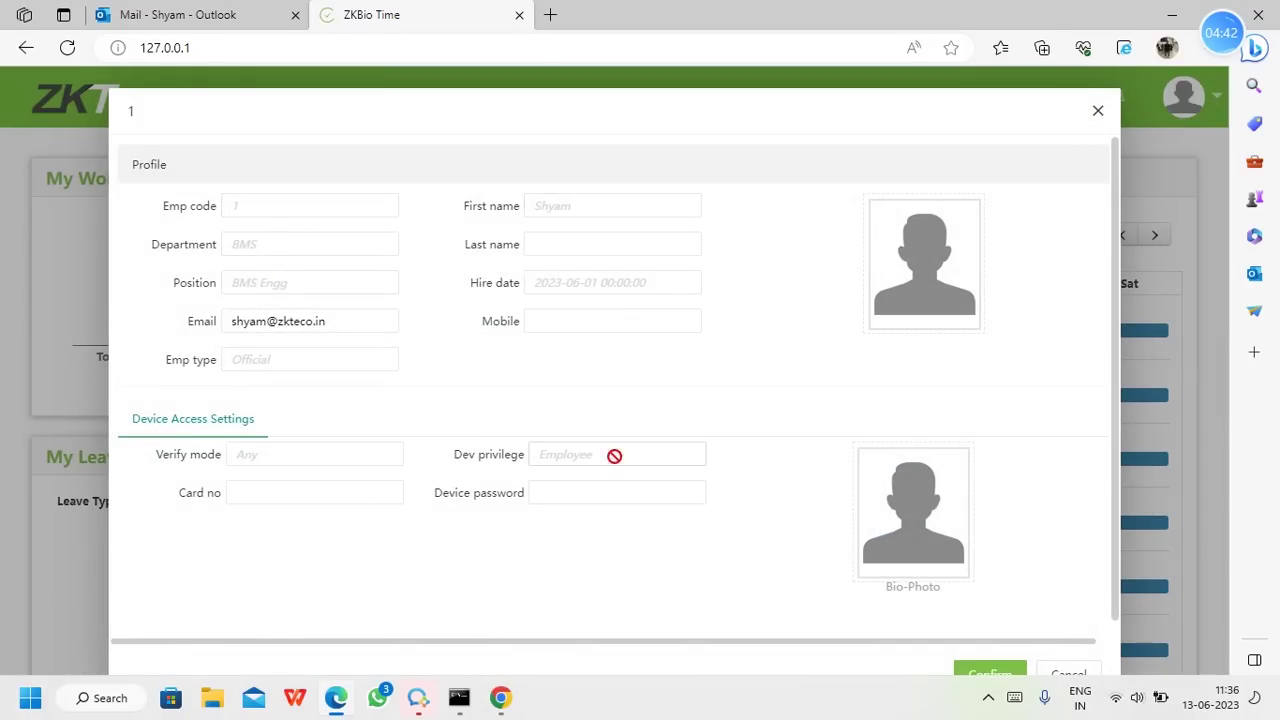
triple_click(348, 326)
click(710, 425)
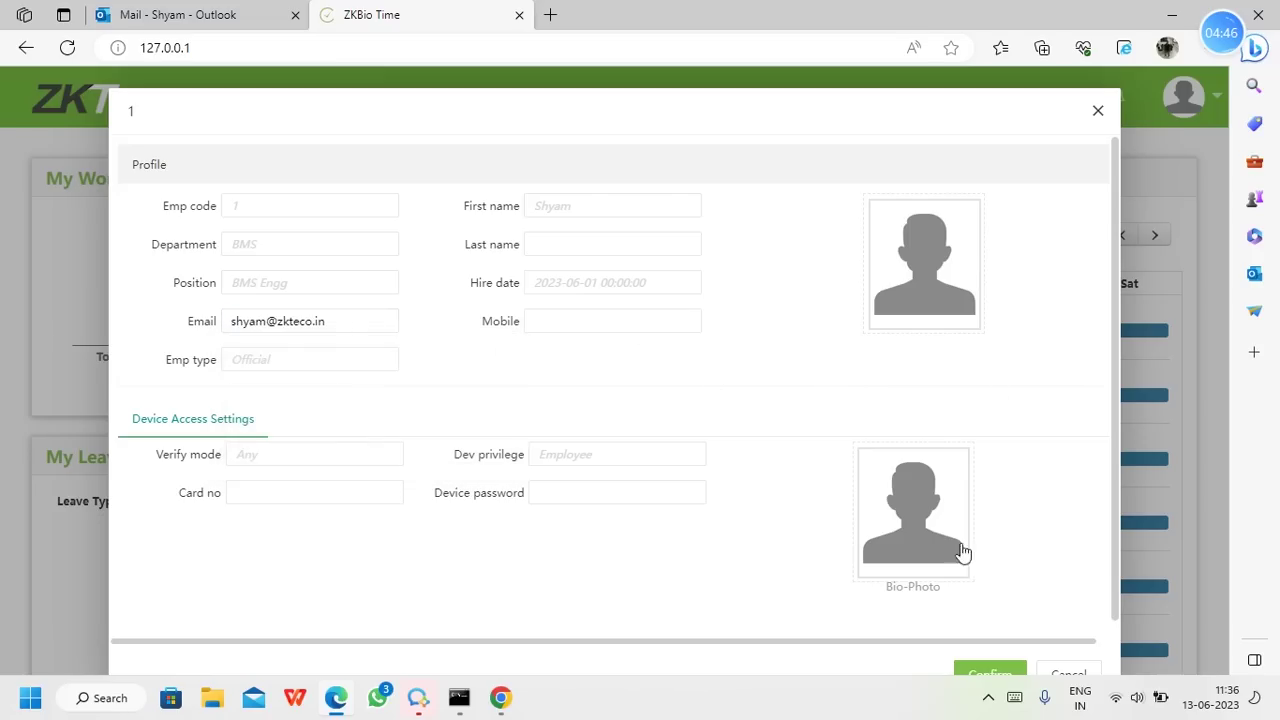
click(1067, 673)
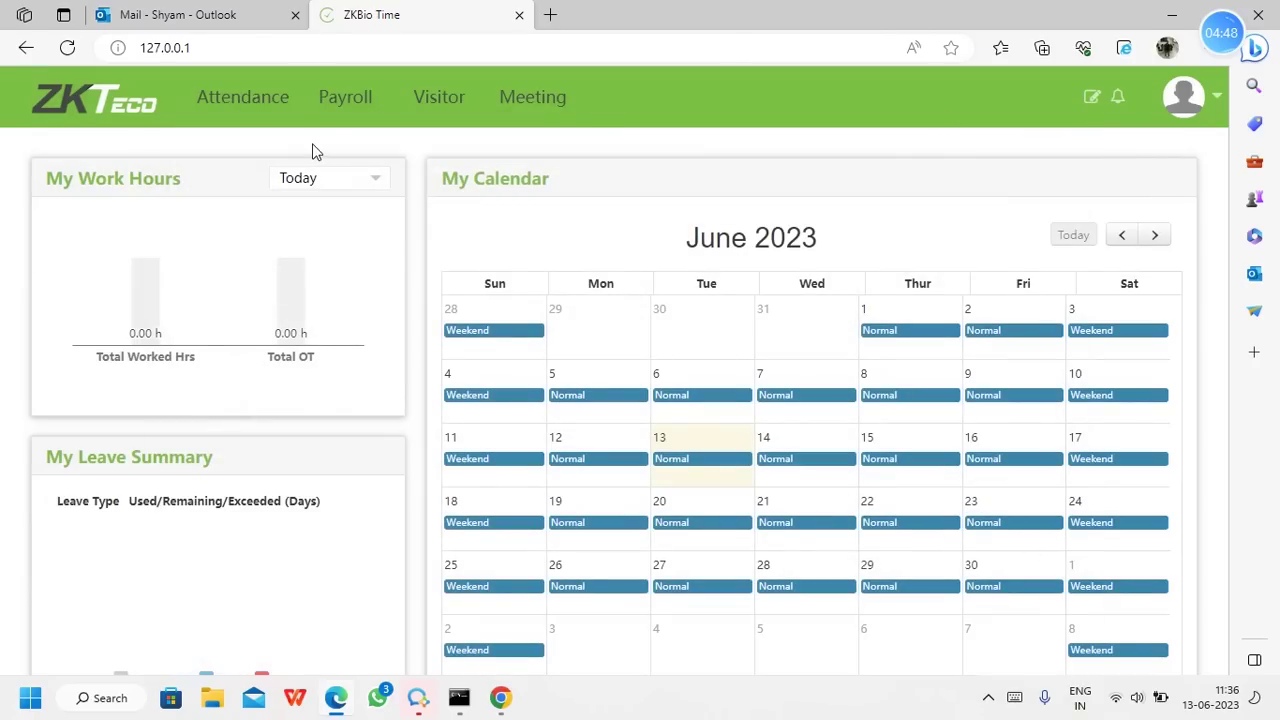
click(256, 108)
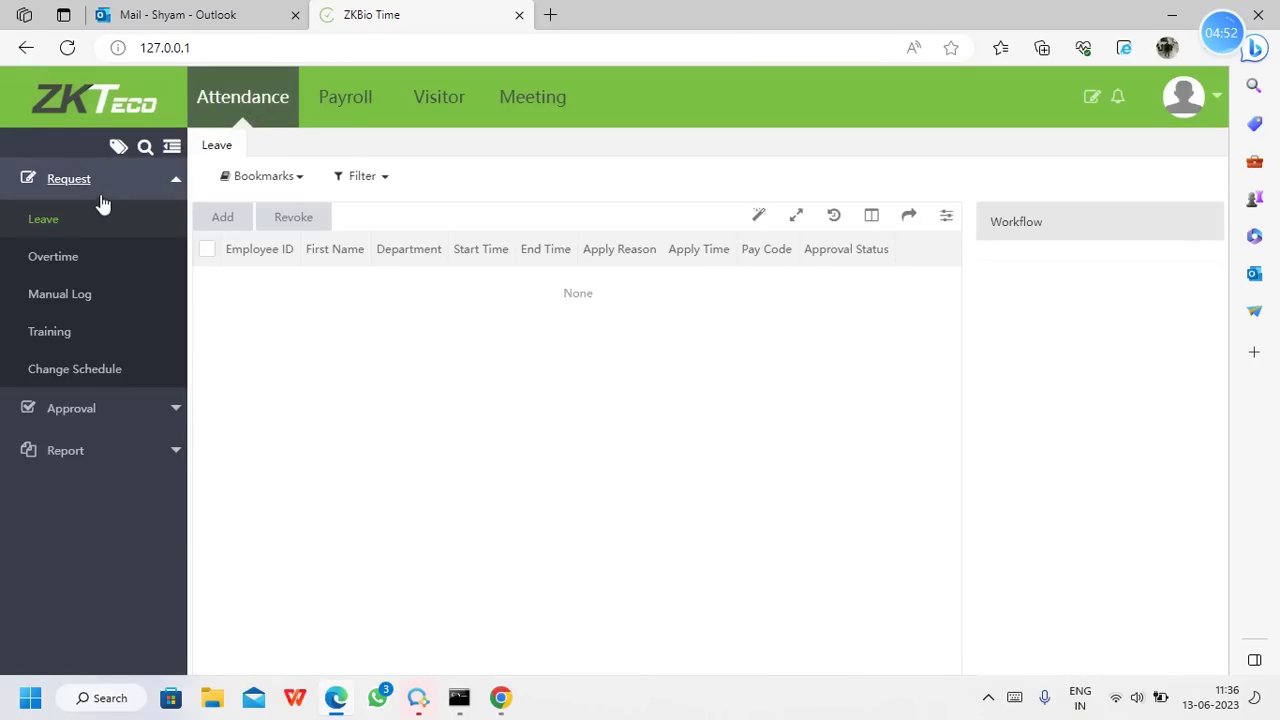
click(72, 224)
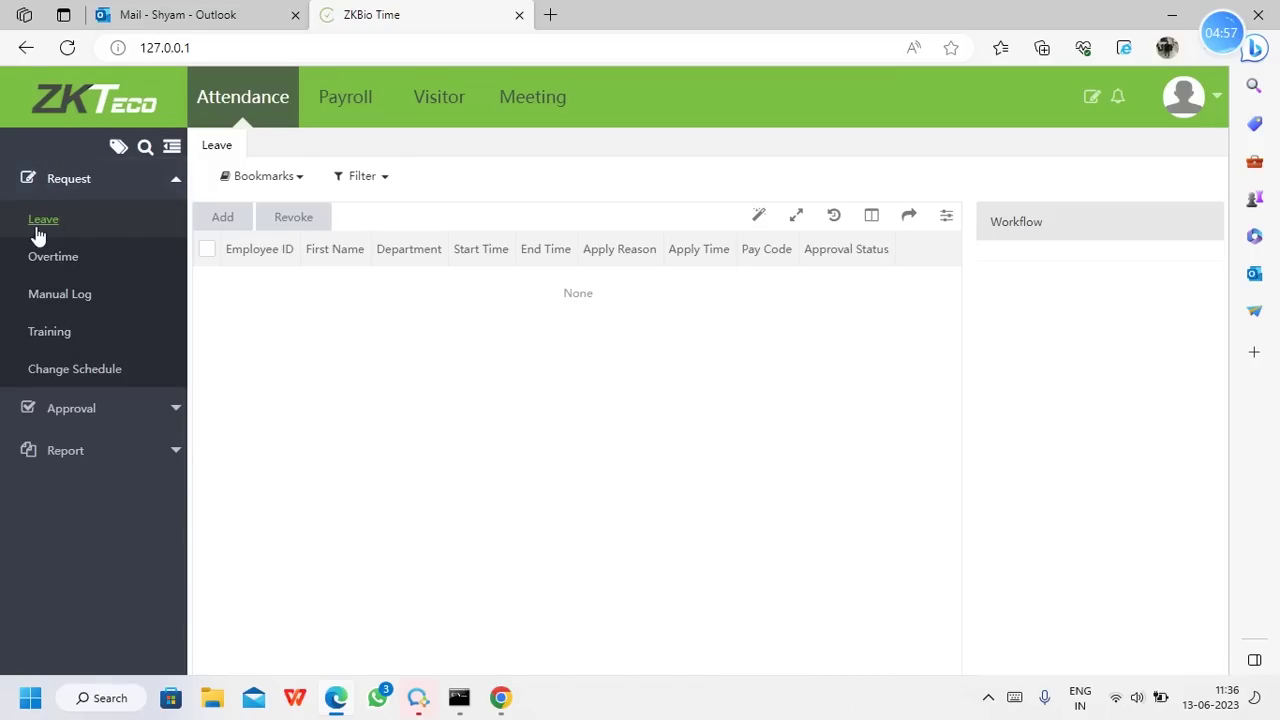
click(237, 229)
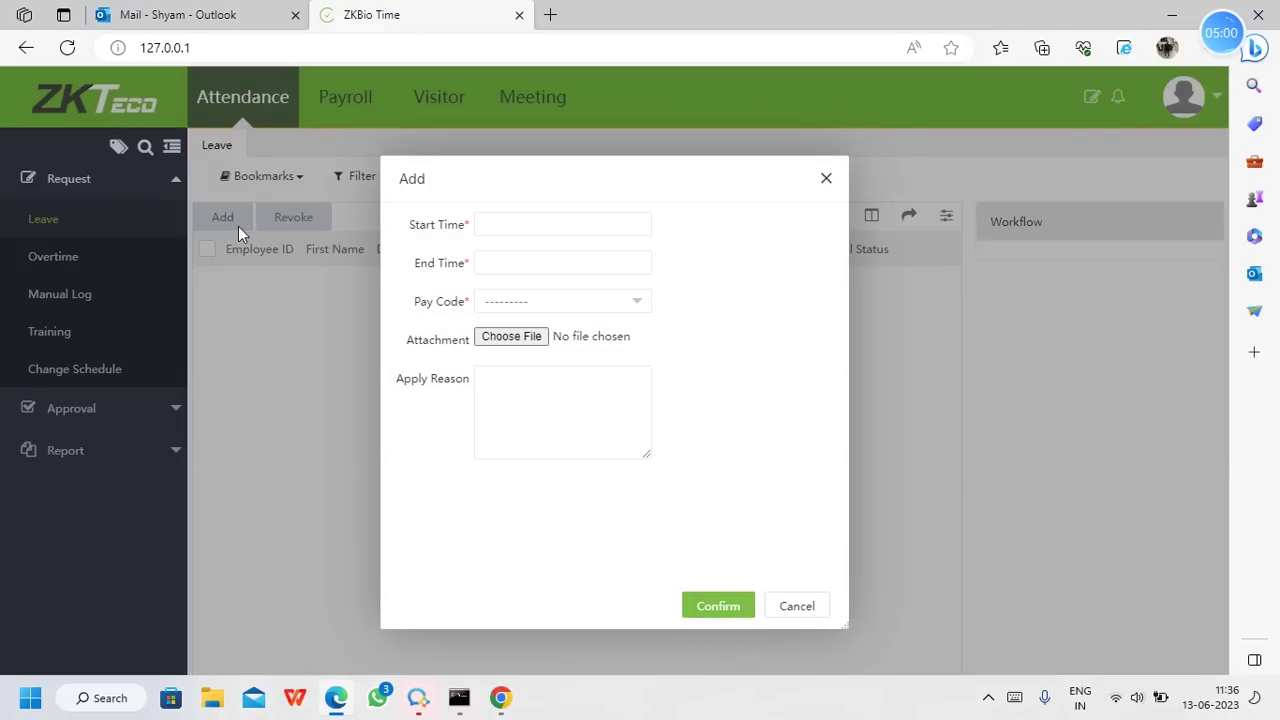
click(526, 227)
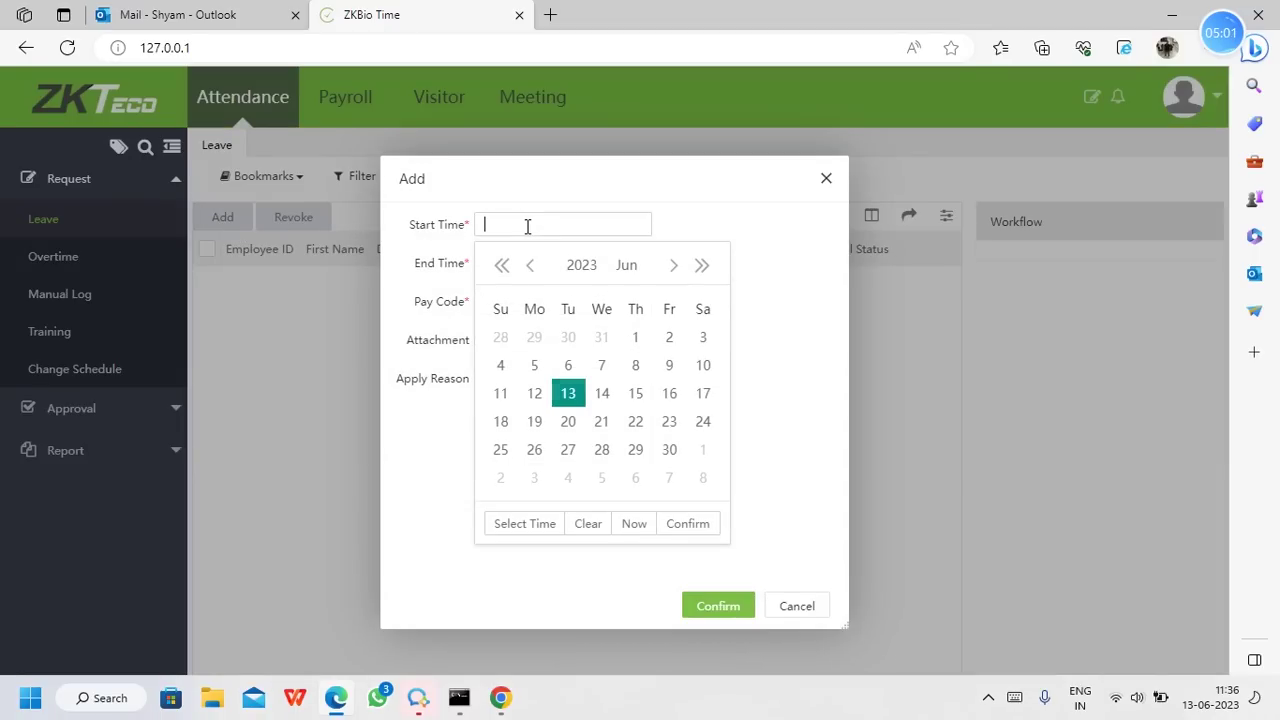
click(602, 394)
click(555, 523)
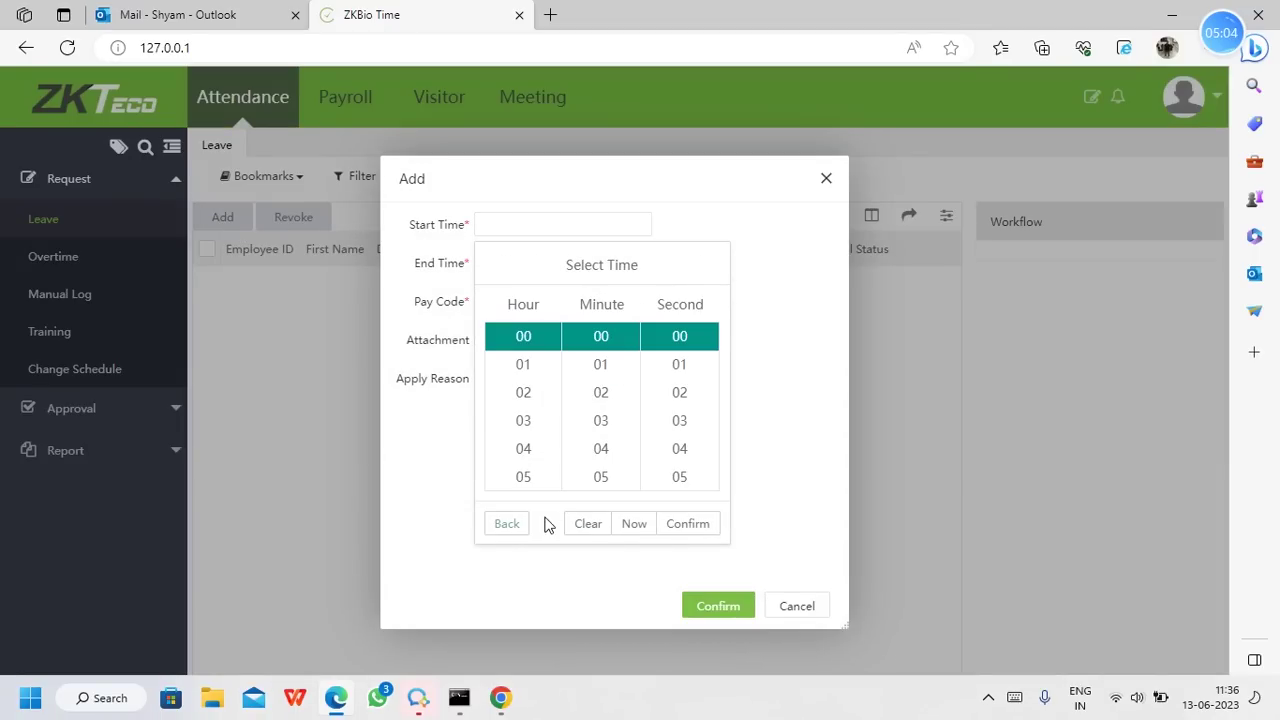
scroll(530, 440, down, 3)
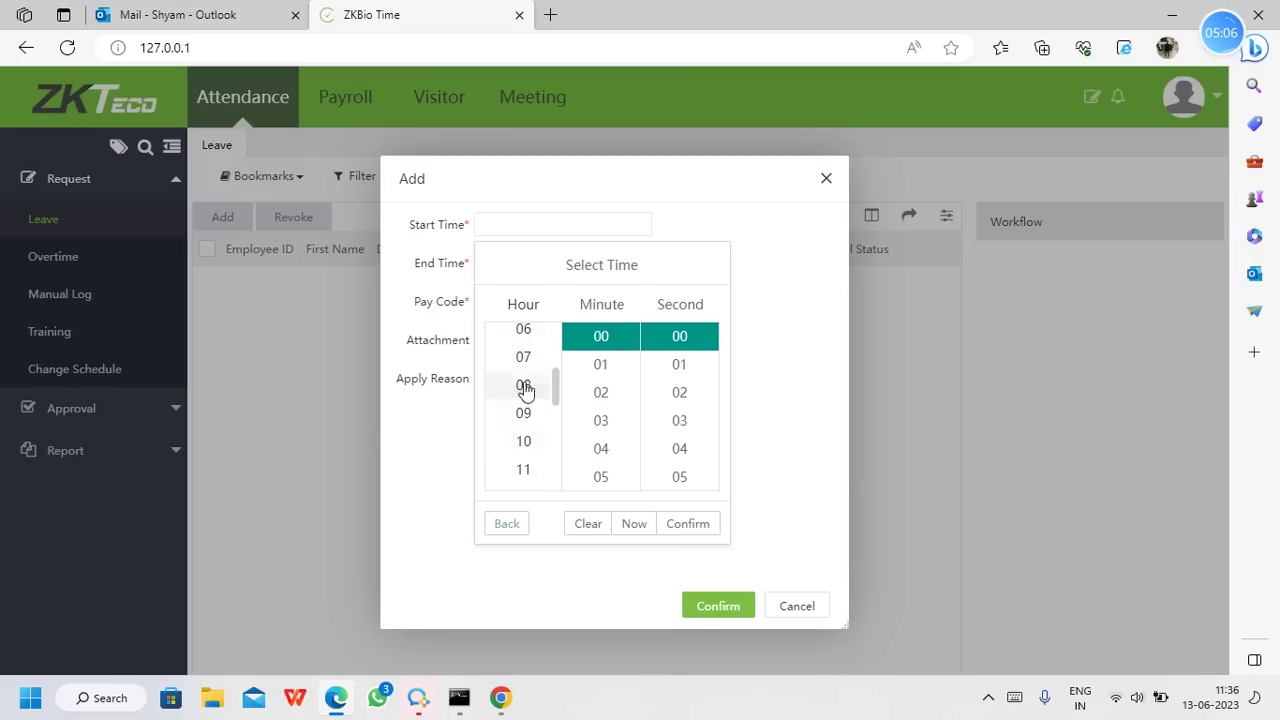
click(523, 393)
click(673, 521)
click(545, 263)
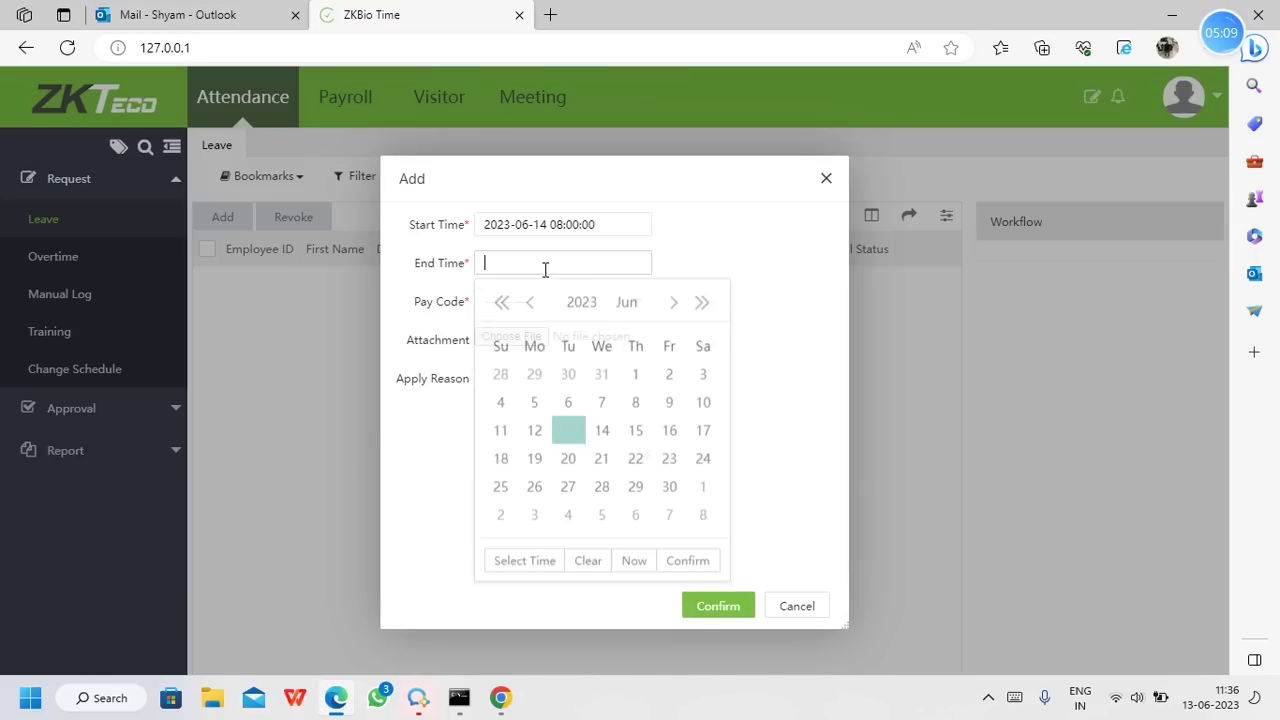
click(602, 431)
click(524, 562)
scroll(528, 490, down, 8)
click(524, 488)
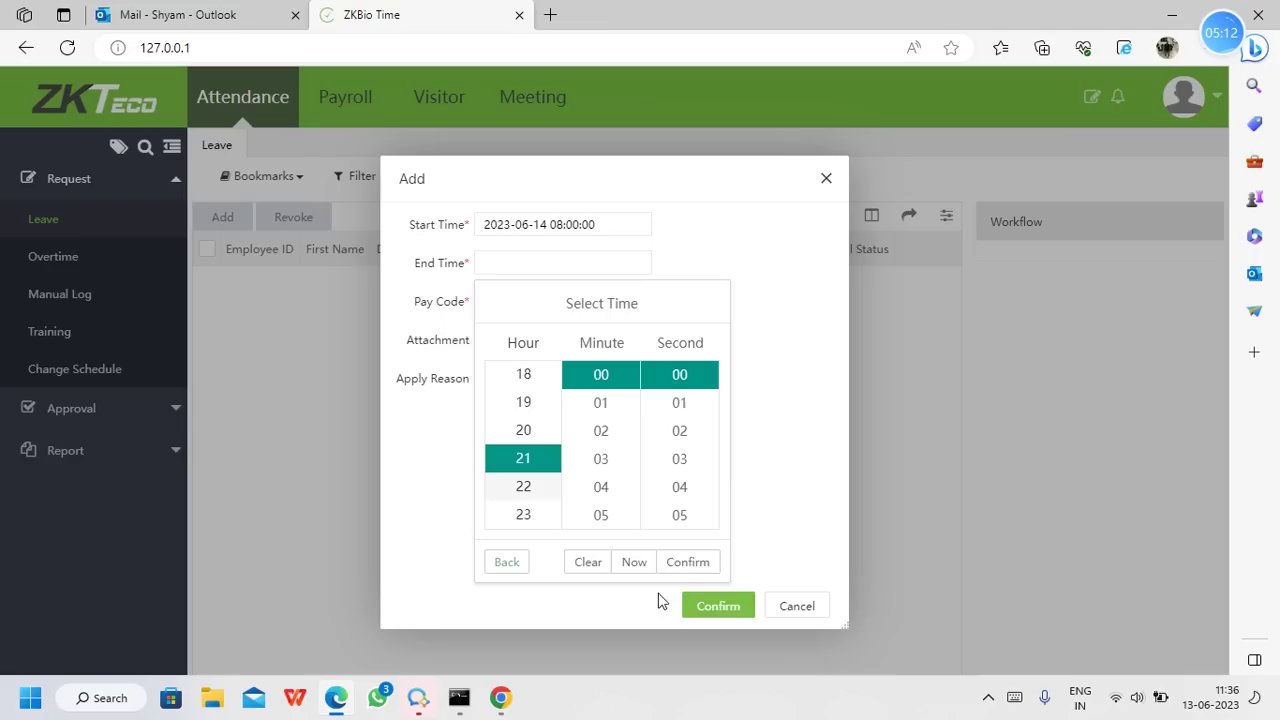
click(688, 562)
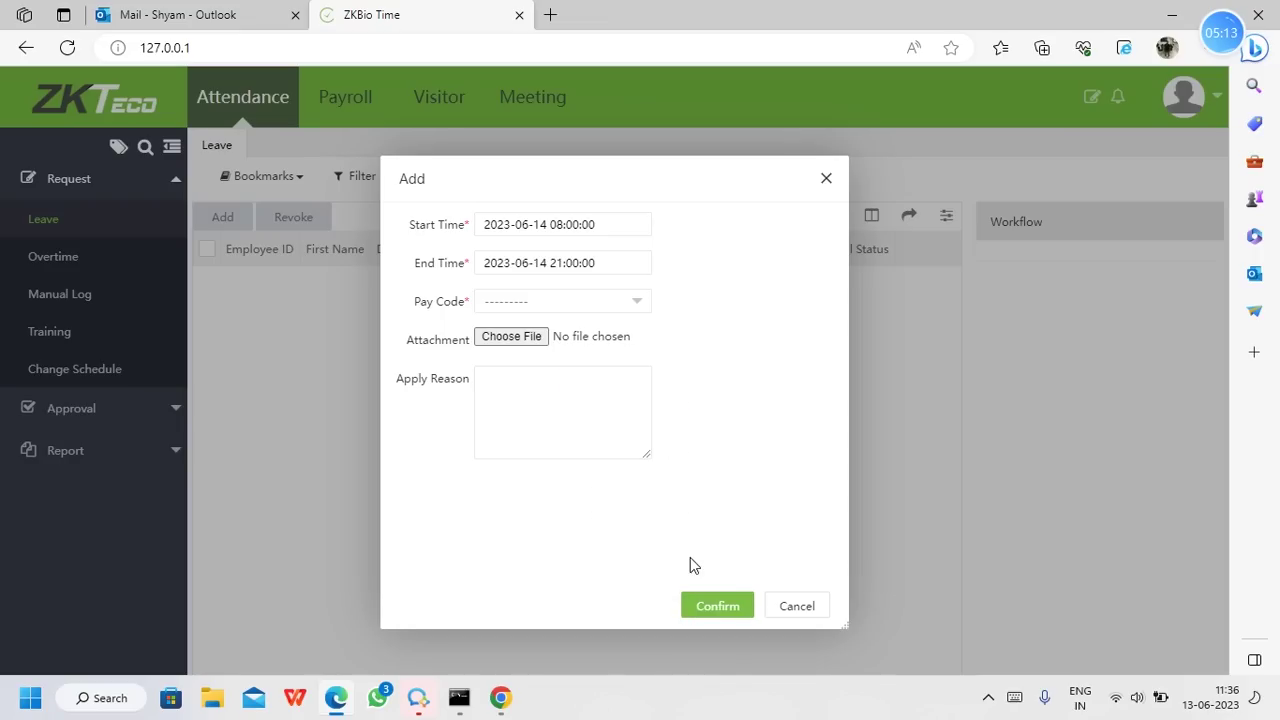
click(540, 302)
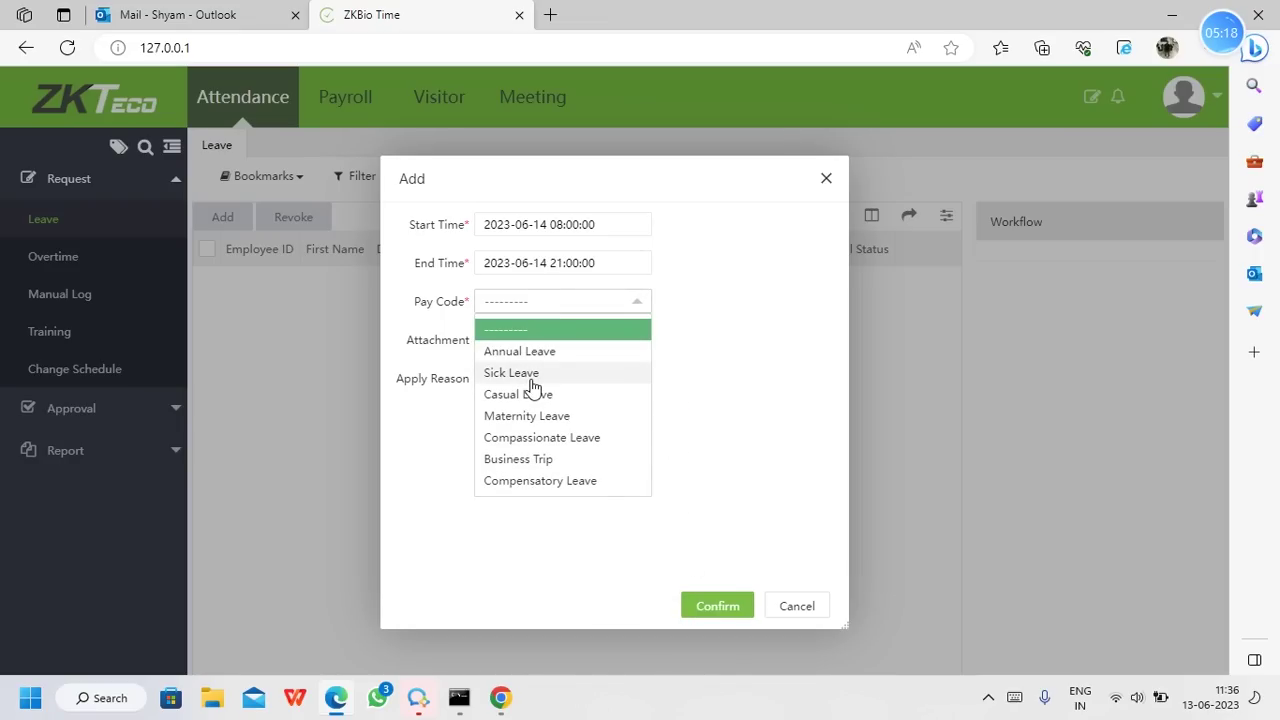
click(532, 375)
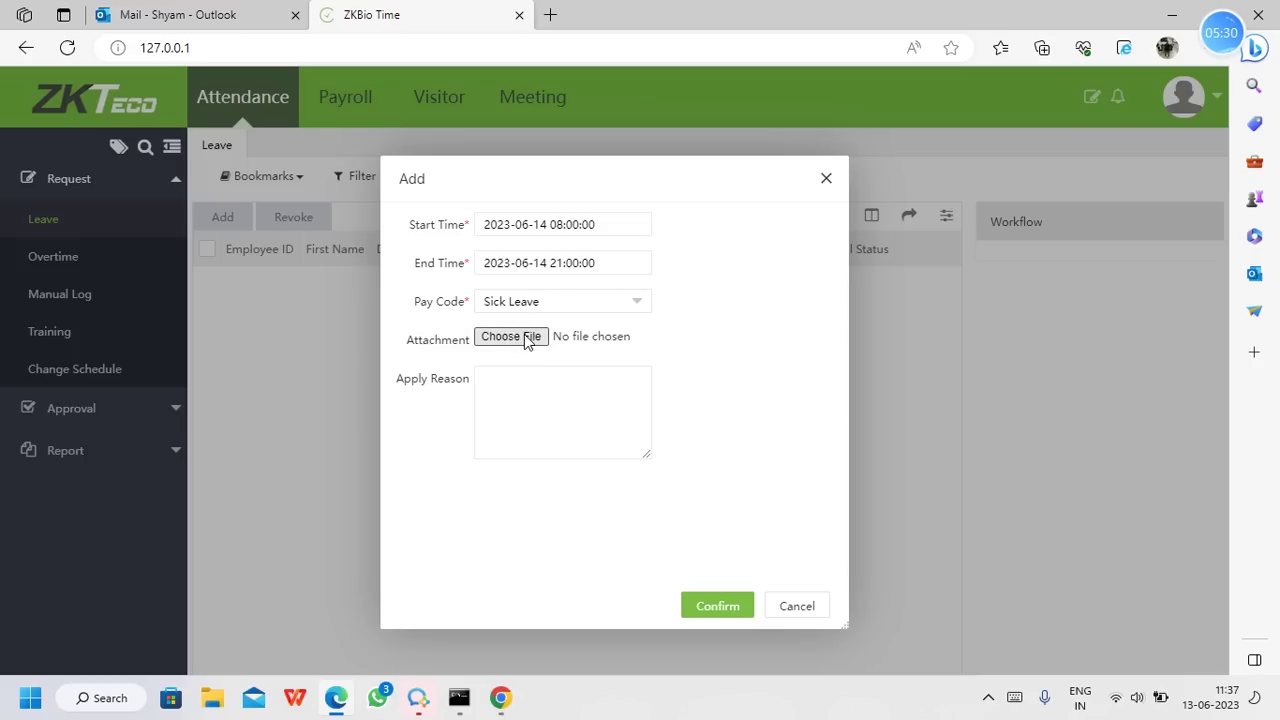
click(706, 606)
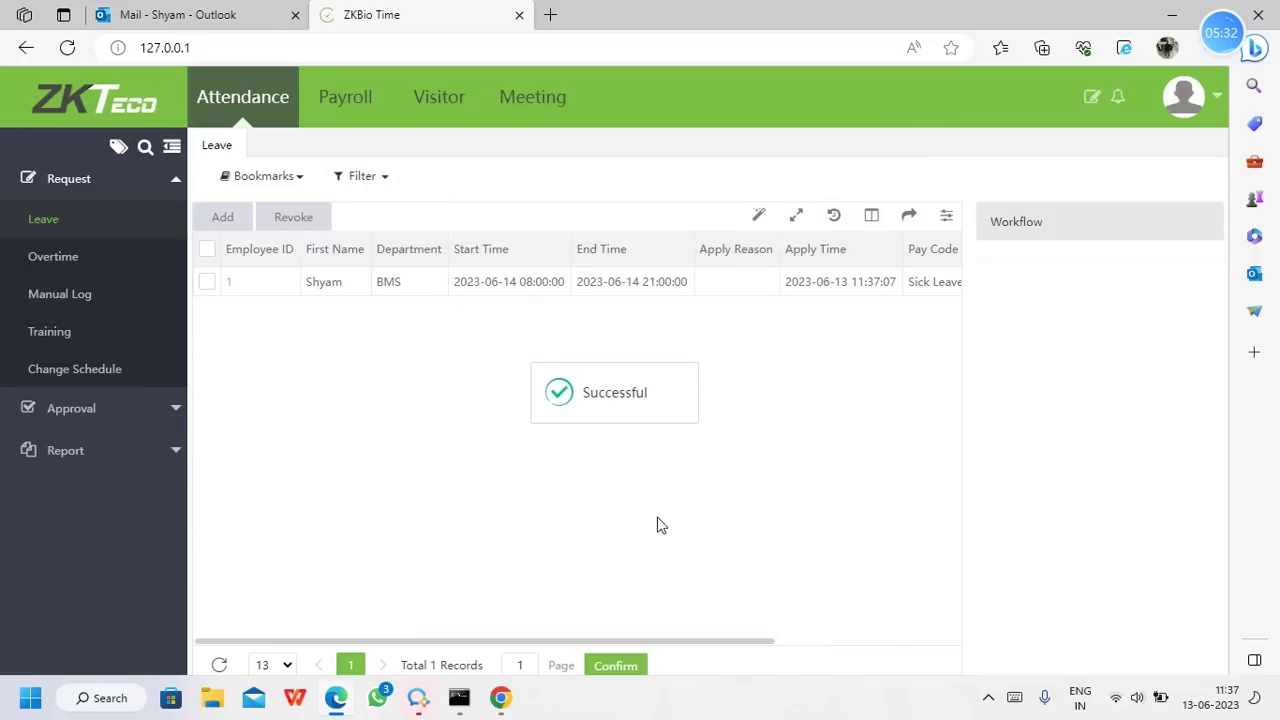
Step: Show the sick-leave request's workflow, with the employee's and approver's steps both Pending
drag(602, 636, 871, 648)
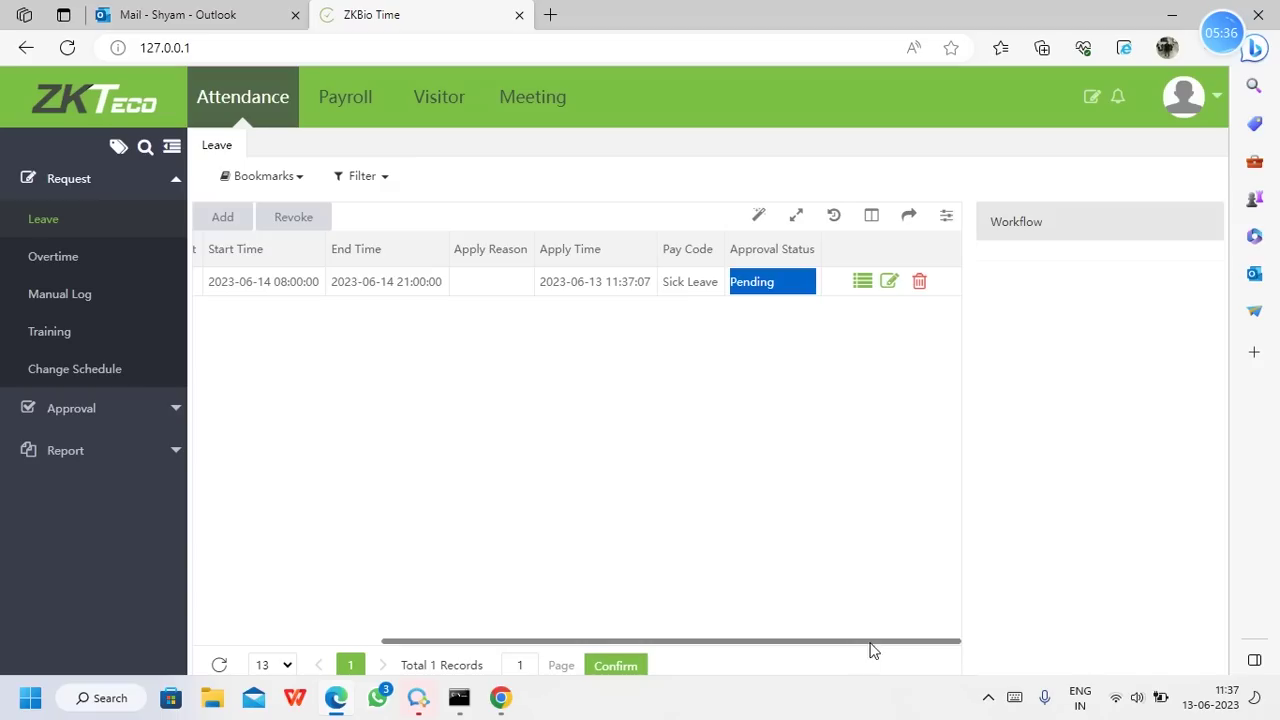
click(784, 292)
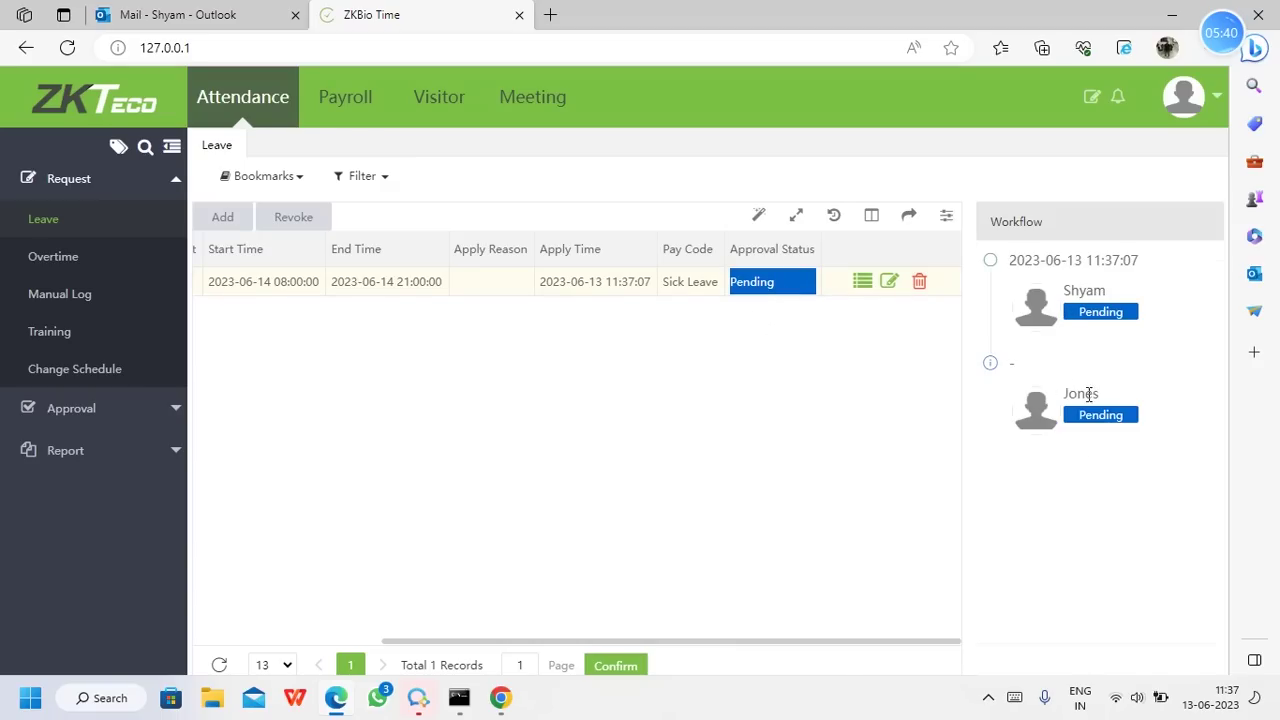
drag(1048, 428, 1118, 398)
click(1124, 387)
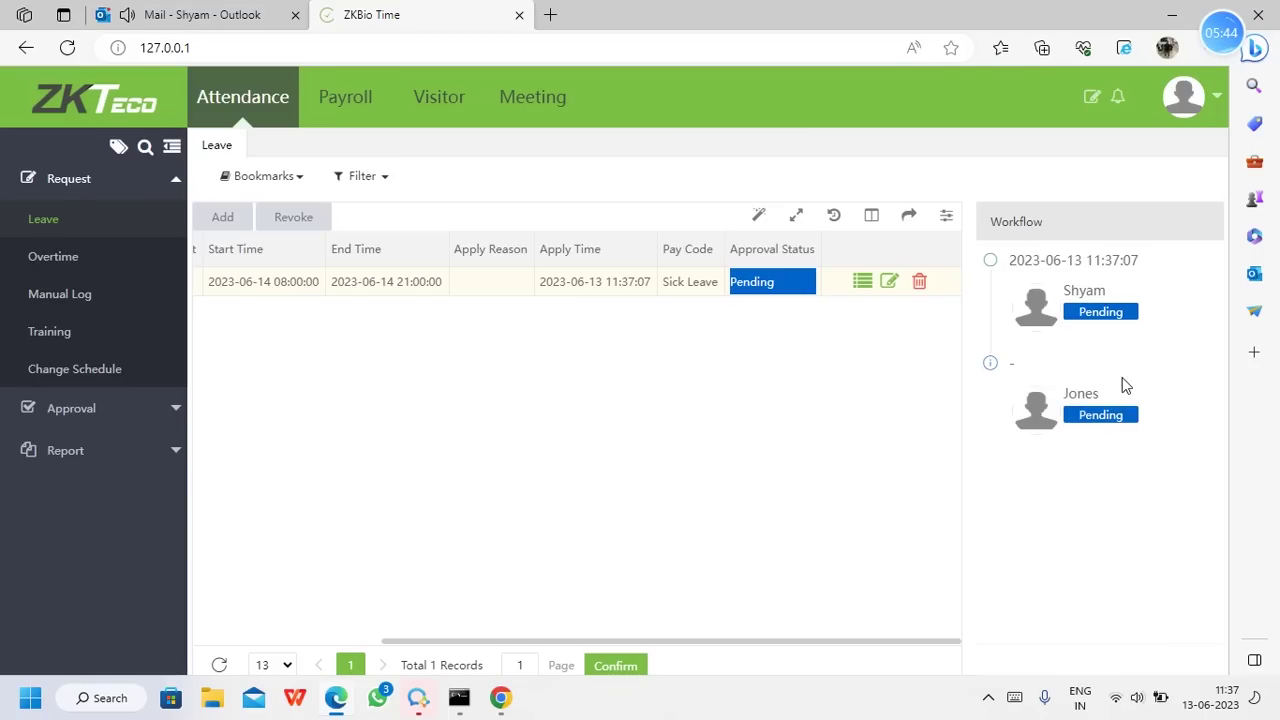
Step: Start logging out from the account menu, then cancel to stay on the leave list
click(1184, 96)
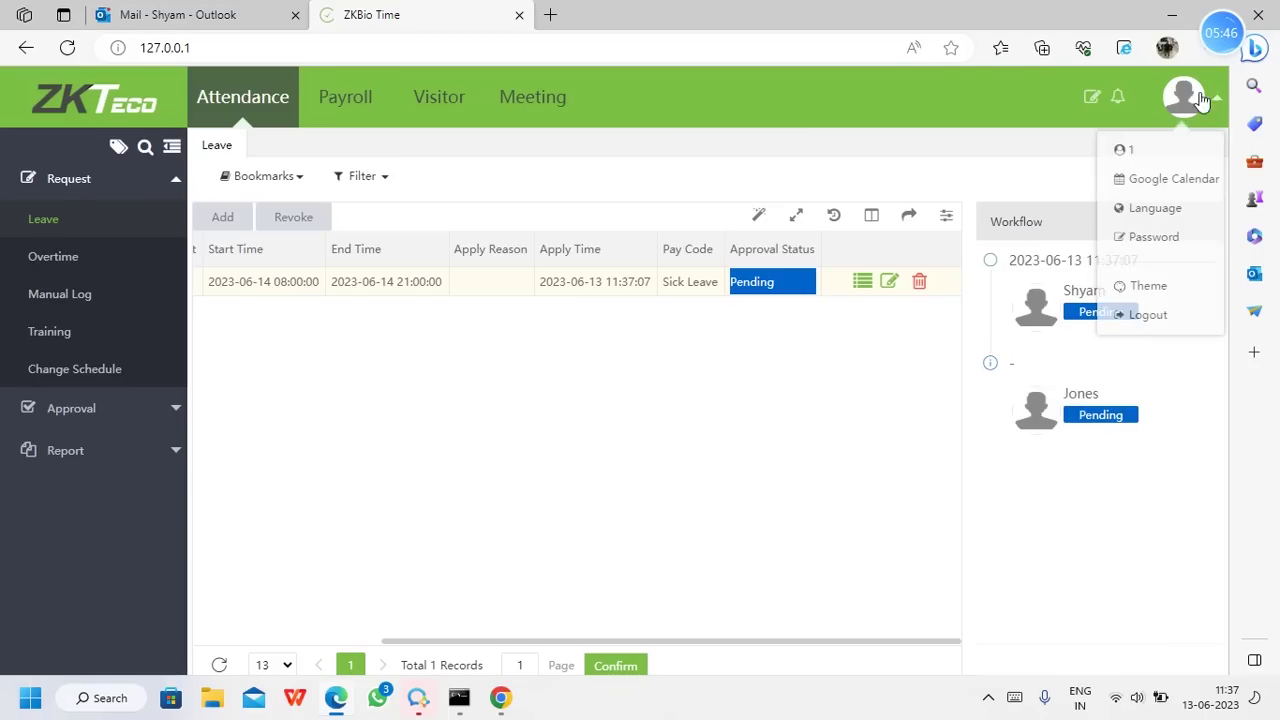
click(1158, 315)
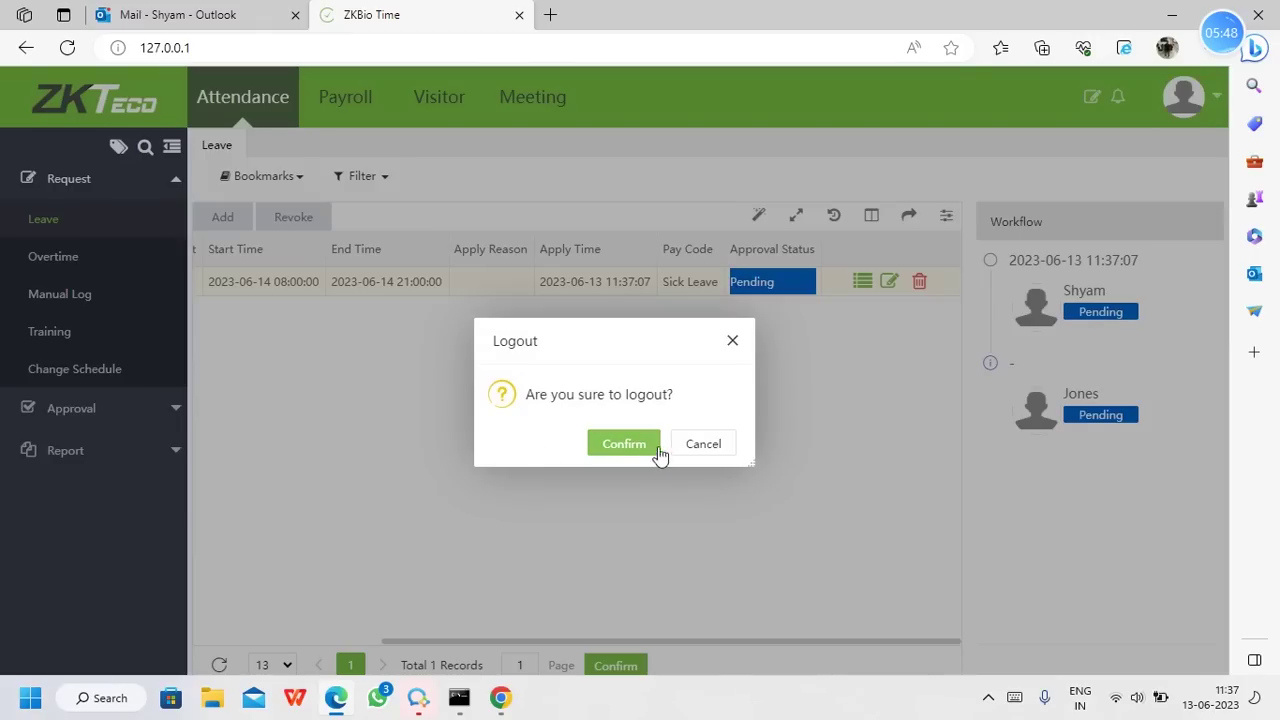
click(733, 342)
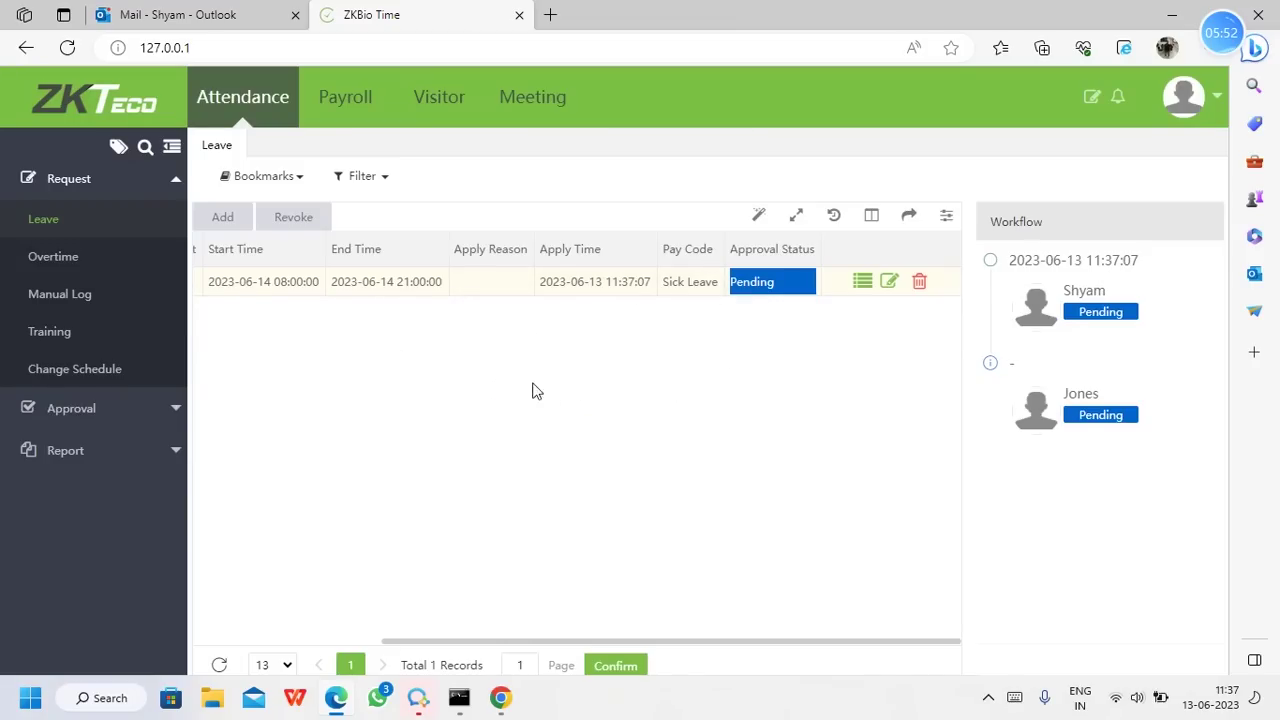
drag(630, 640, 346, 639)
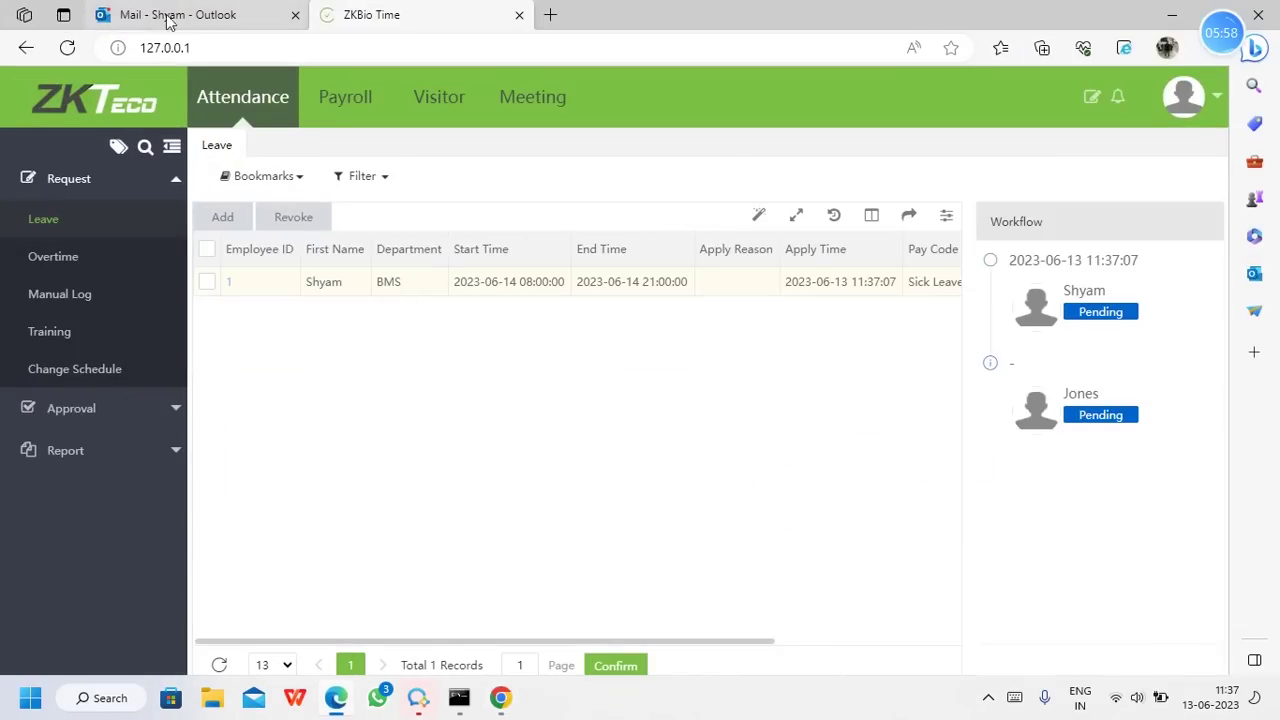
Step: Read both Approval Notification emails about the pending sick-leave application in the employee's Outlook inbox
click(178, 16)
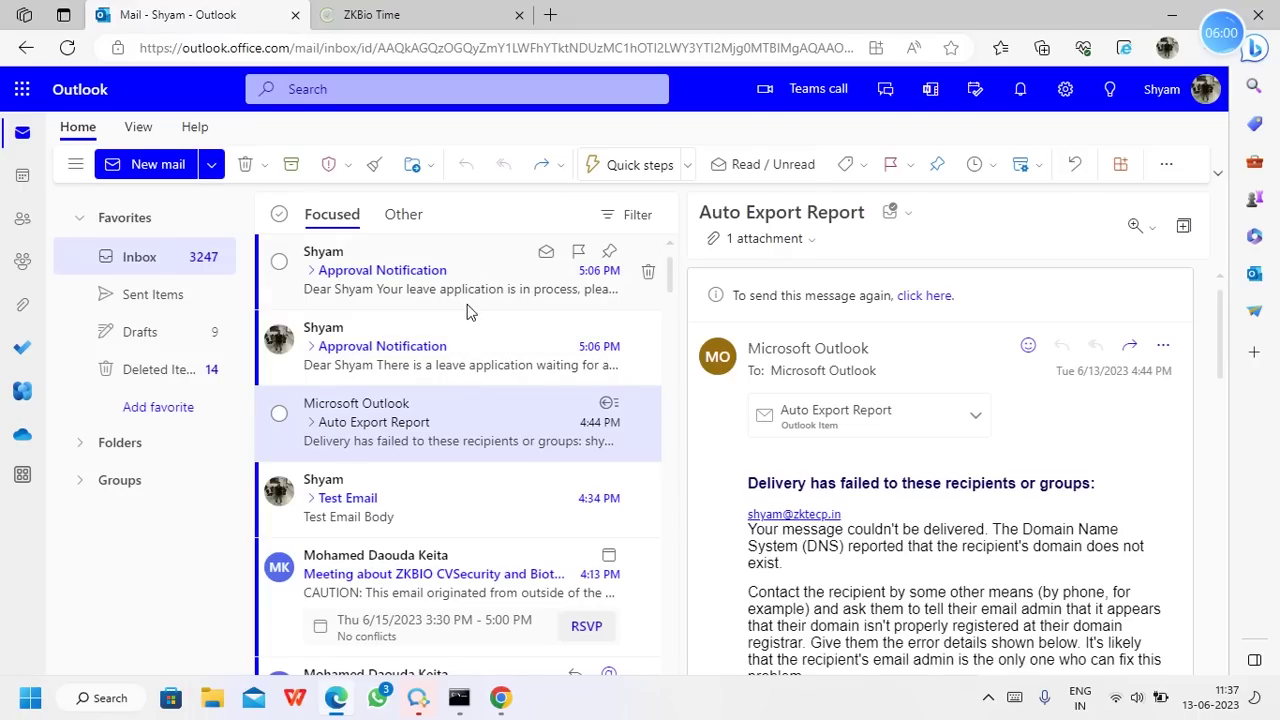
click(428, 278)
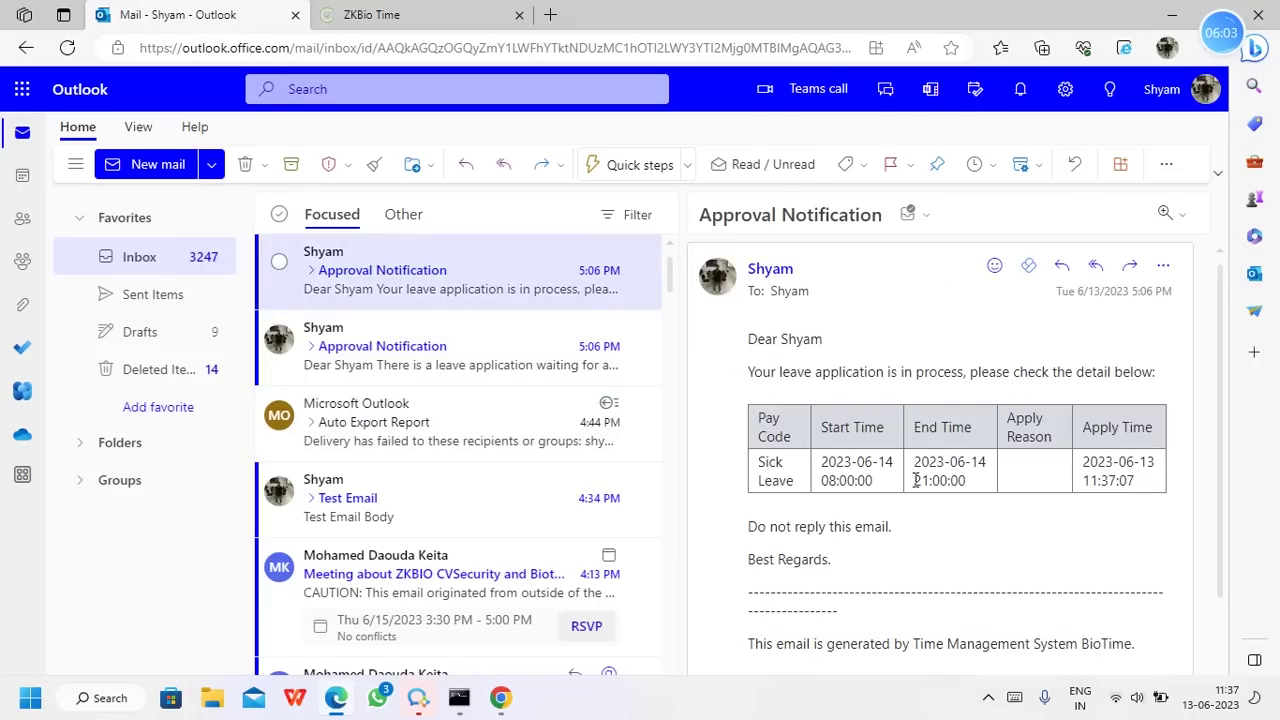
scroll(907, 539, down, 1)
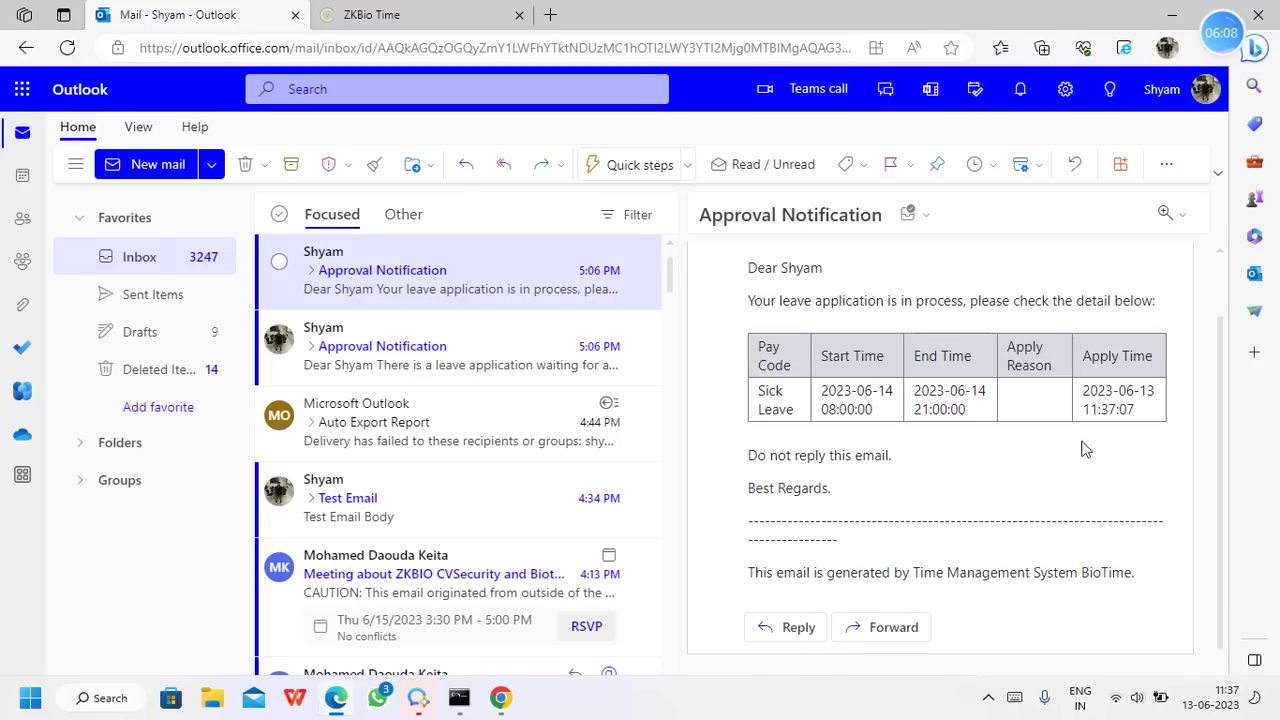
click(568, 362)
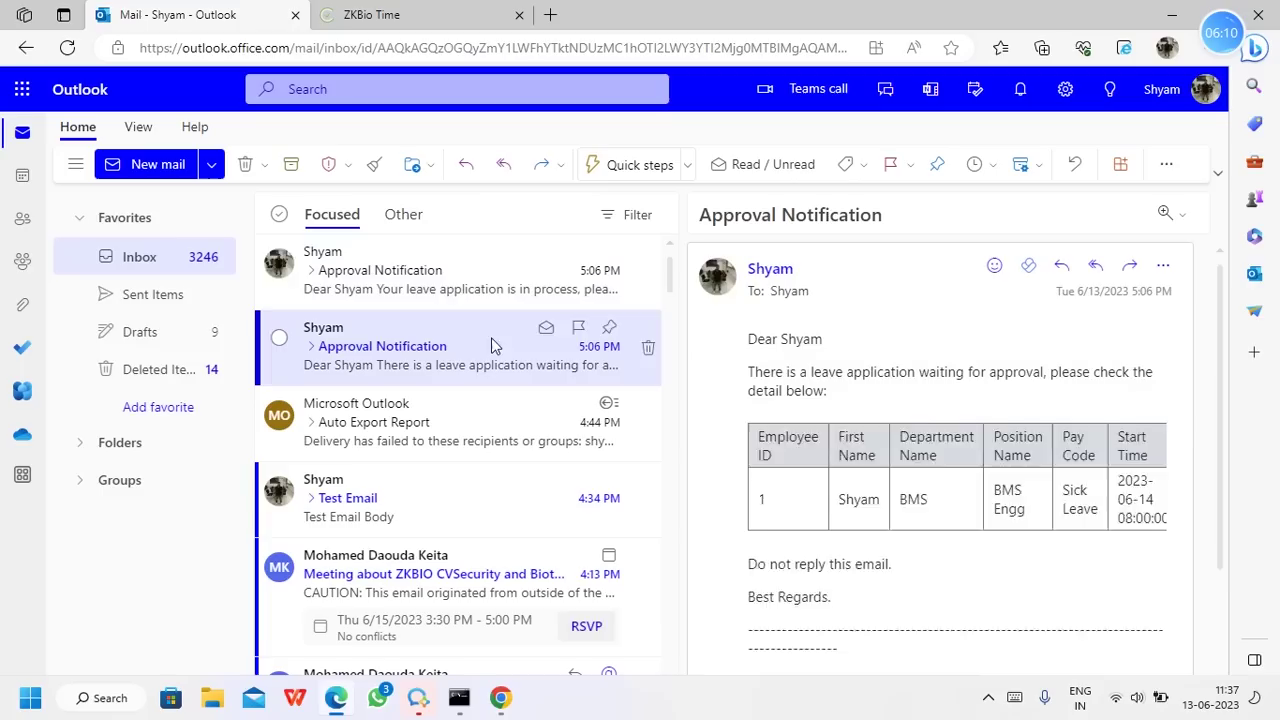
click(436, 277)
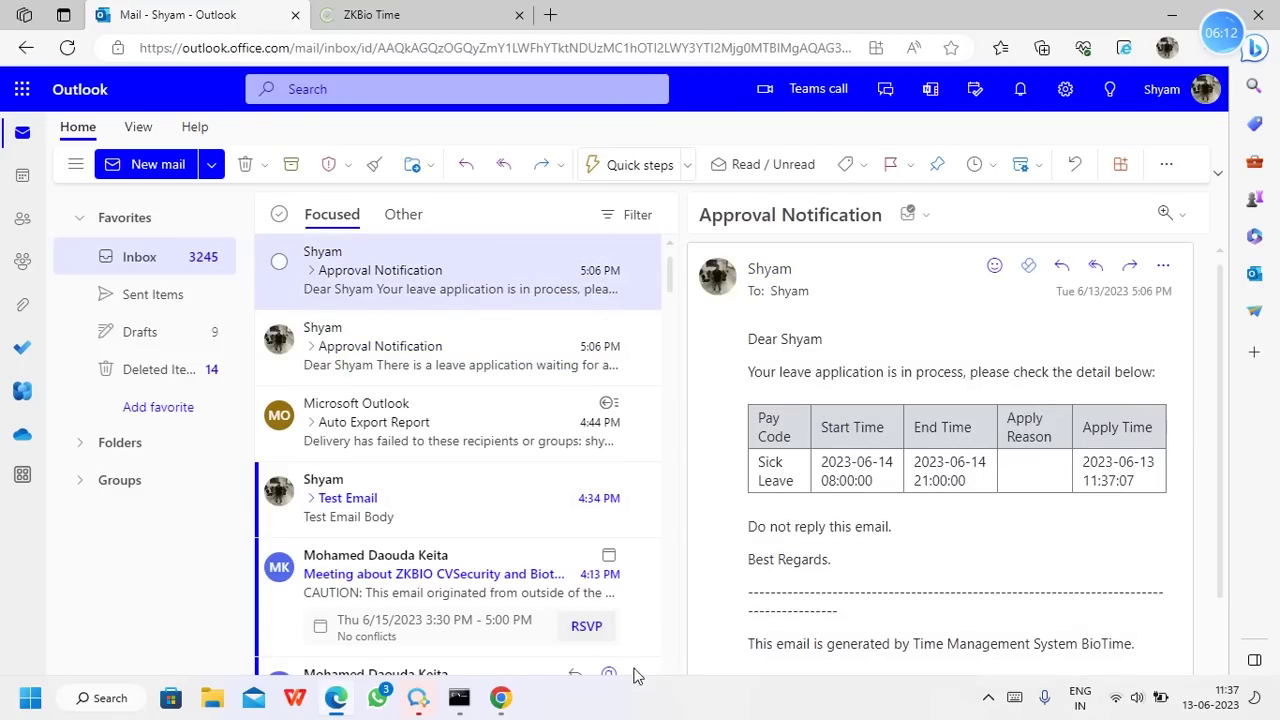
click(501, 699)
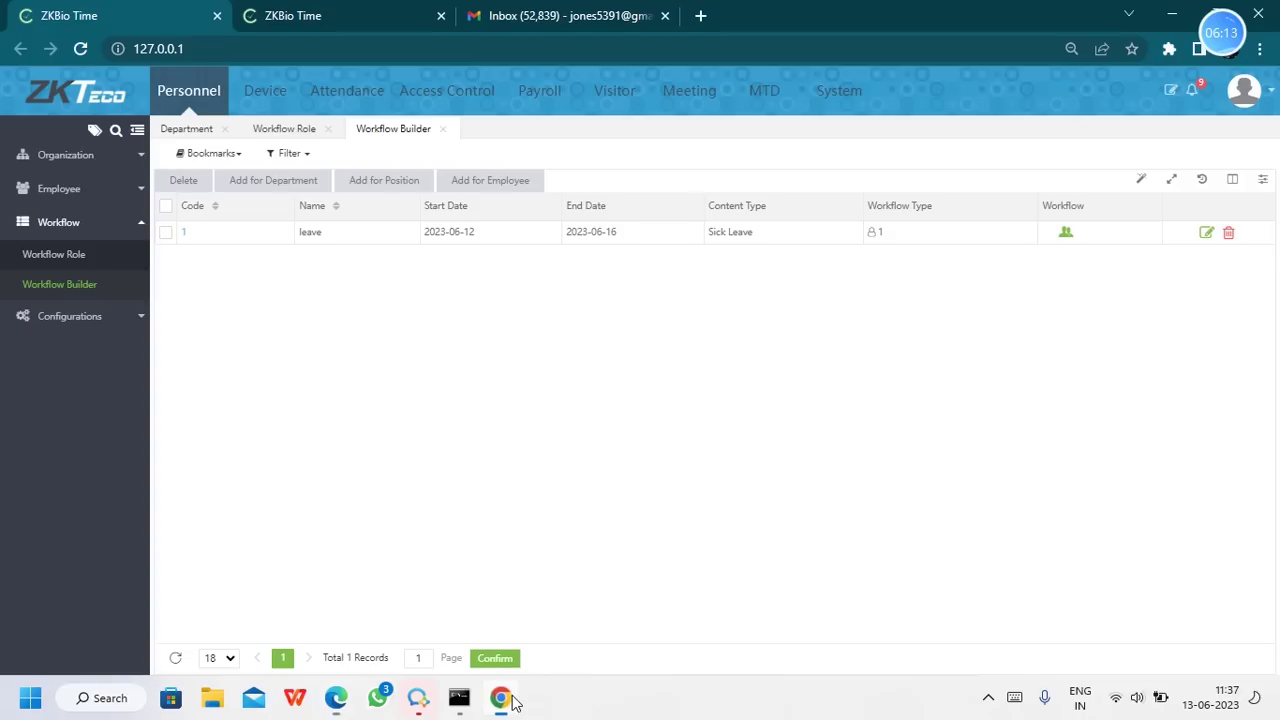
Step: Open the ZKBio Time Approval Notification in Gmail and select its Sick Leave pay code
click(562, 12)
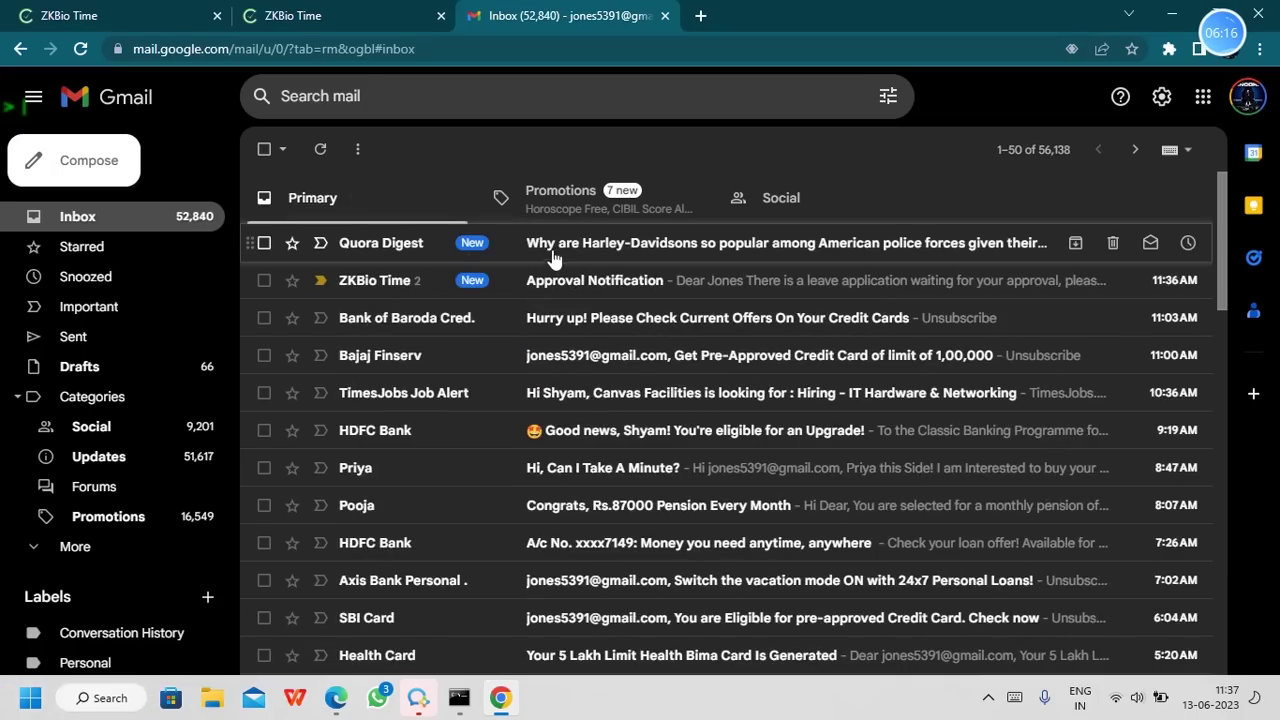
click(513, 281)
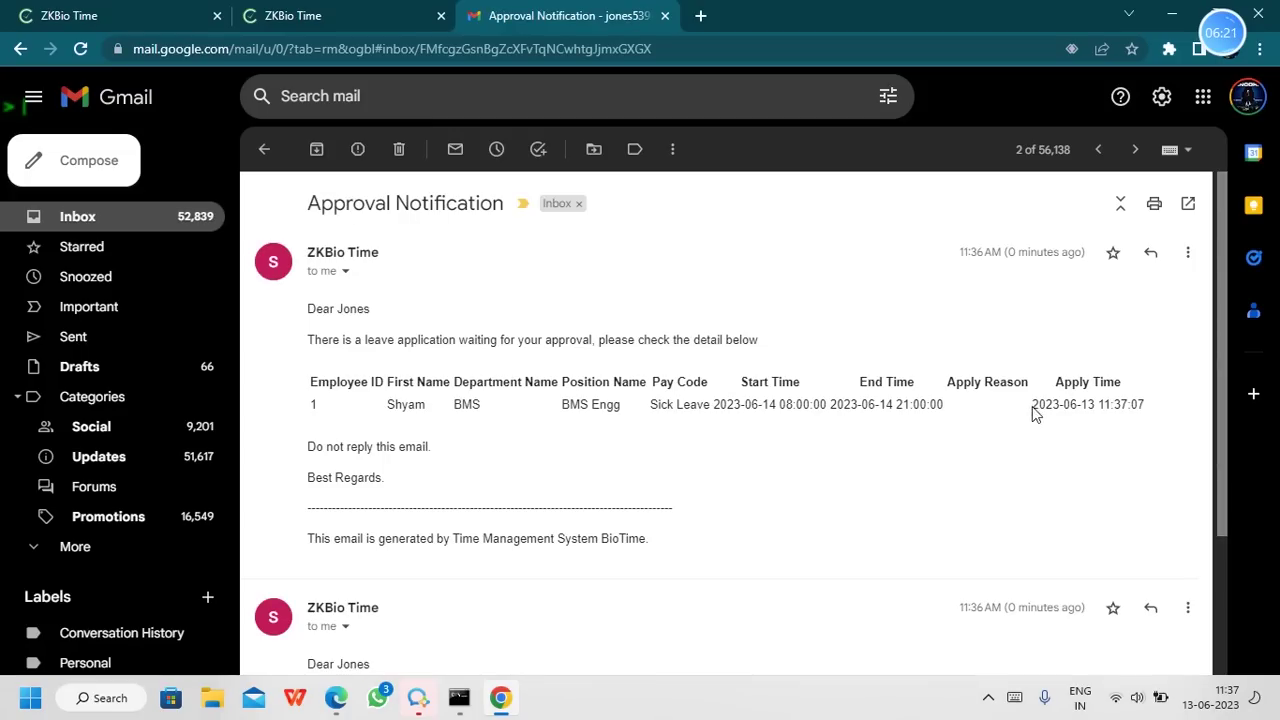
drag(669, 403, 710, 398)
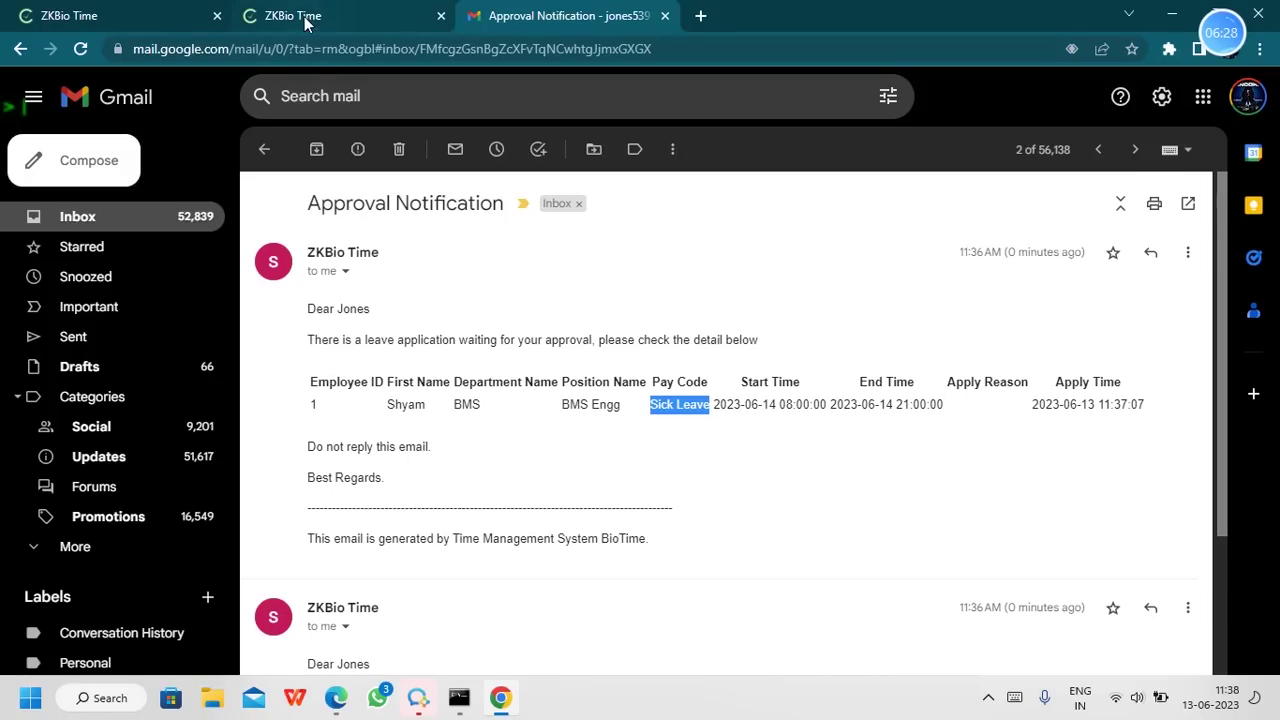
Step: Log out of ZKBio Time and sign back in to Self-Service as the approver
click(338, 697)
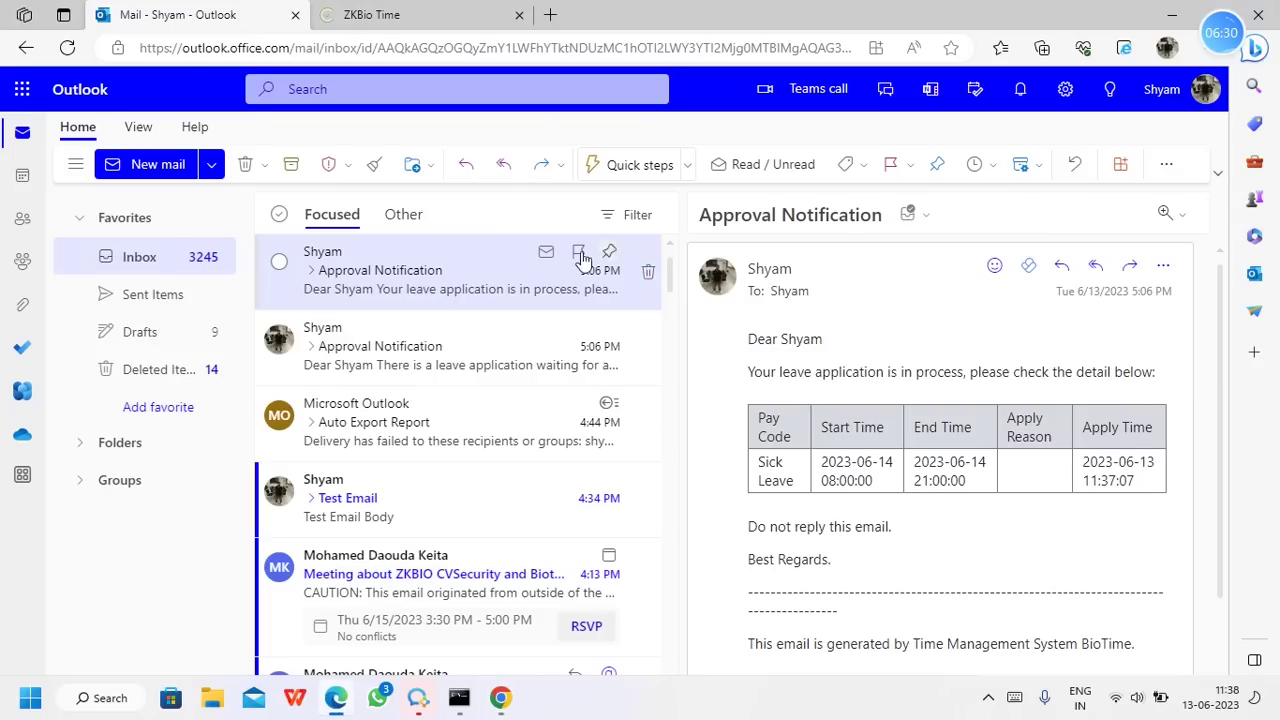
click(417, 12)
click(1190, 100)
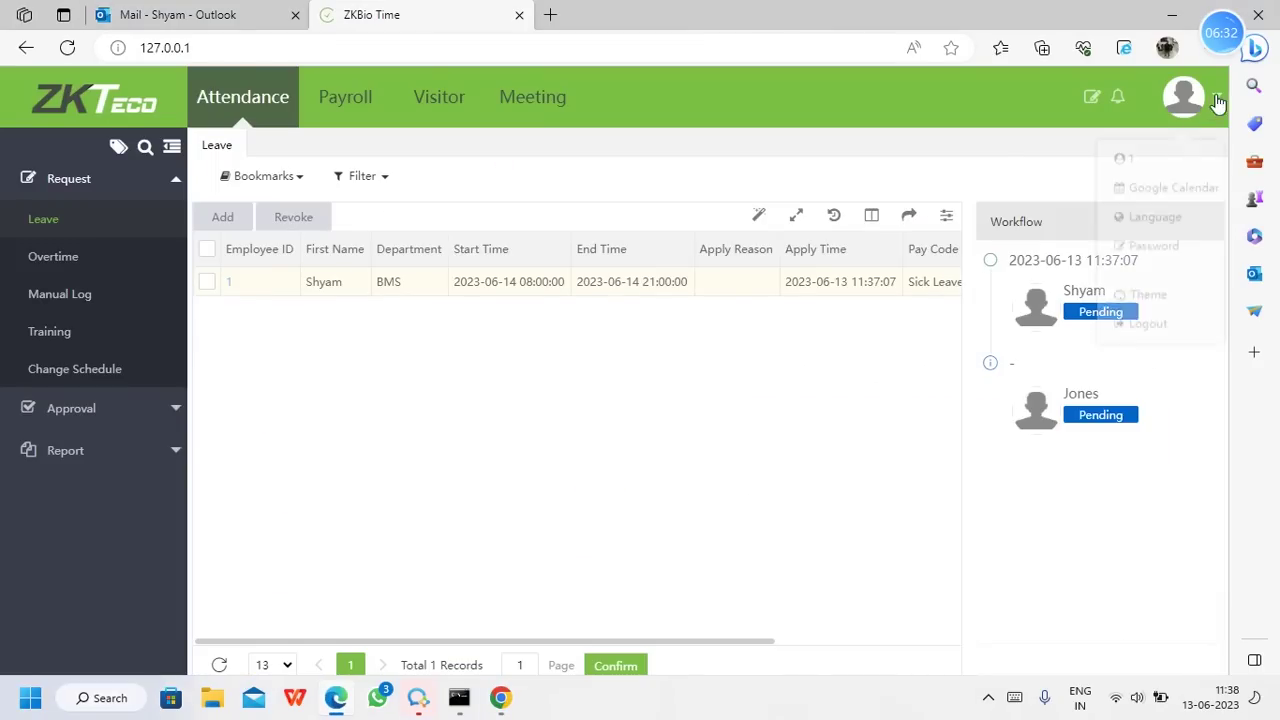
click(1150, 309)
click(630, 446)
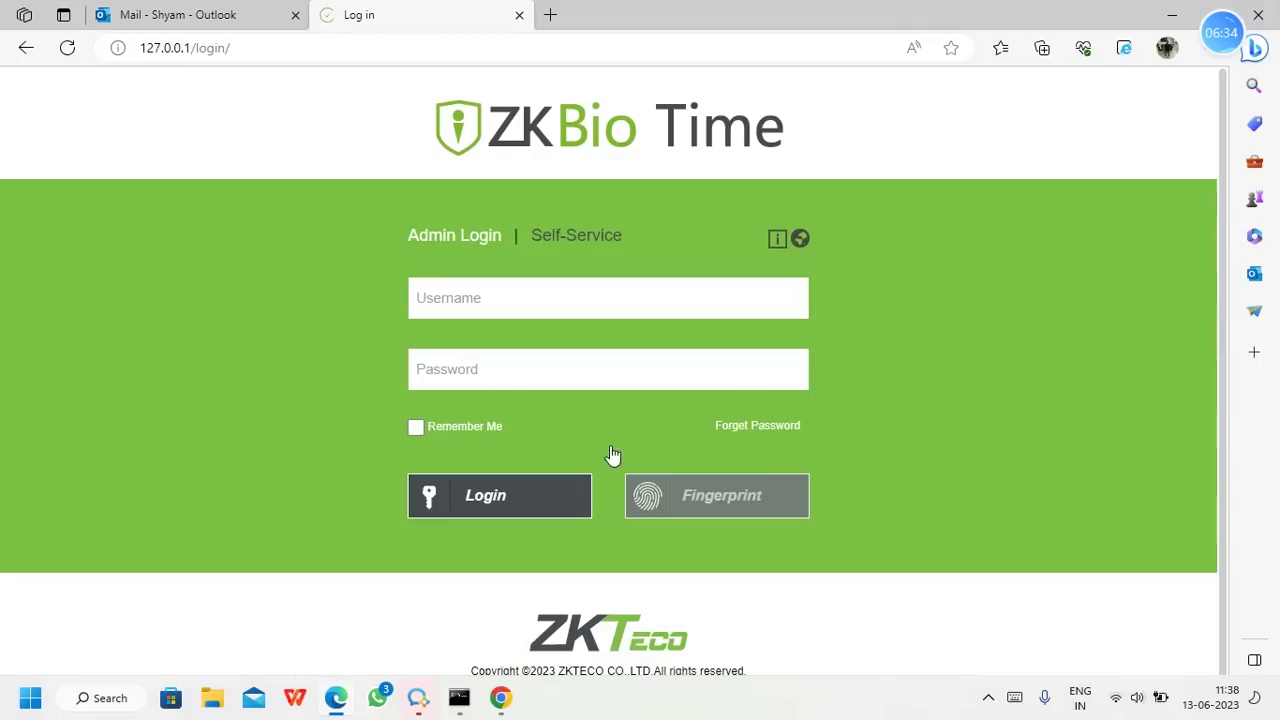
click(562, 240)
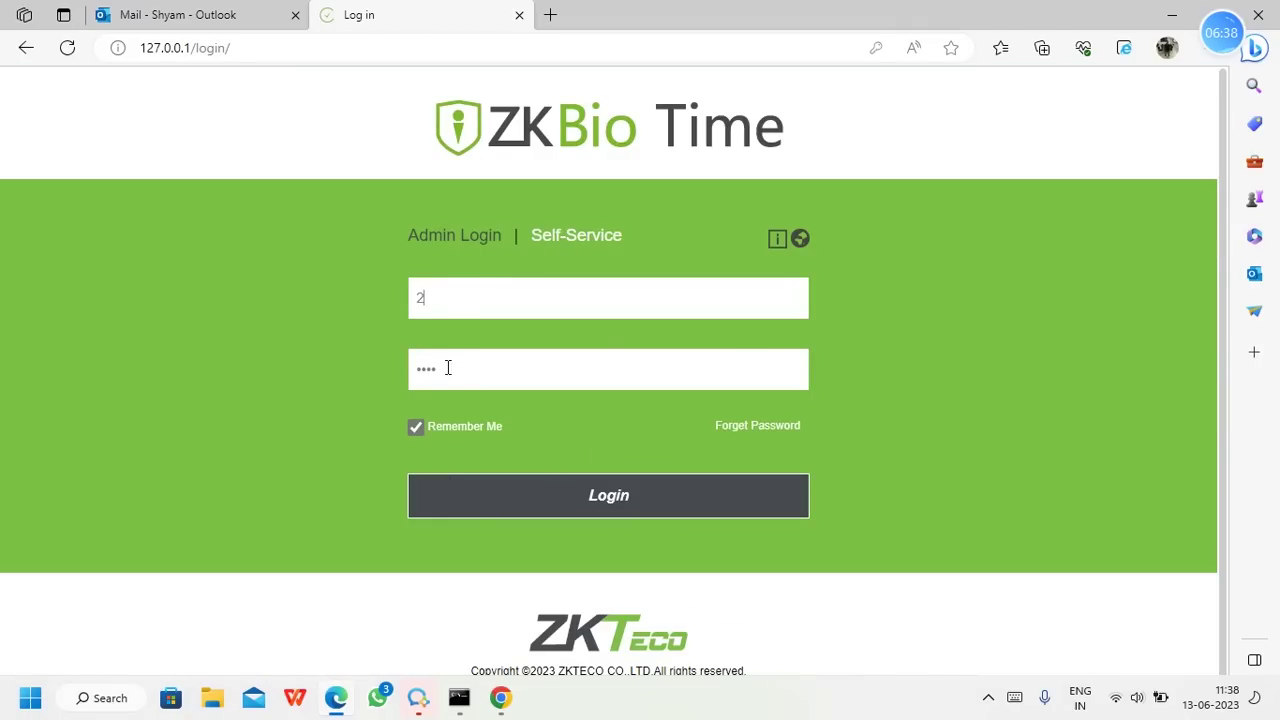
click(597, 497)
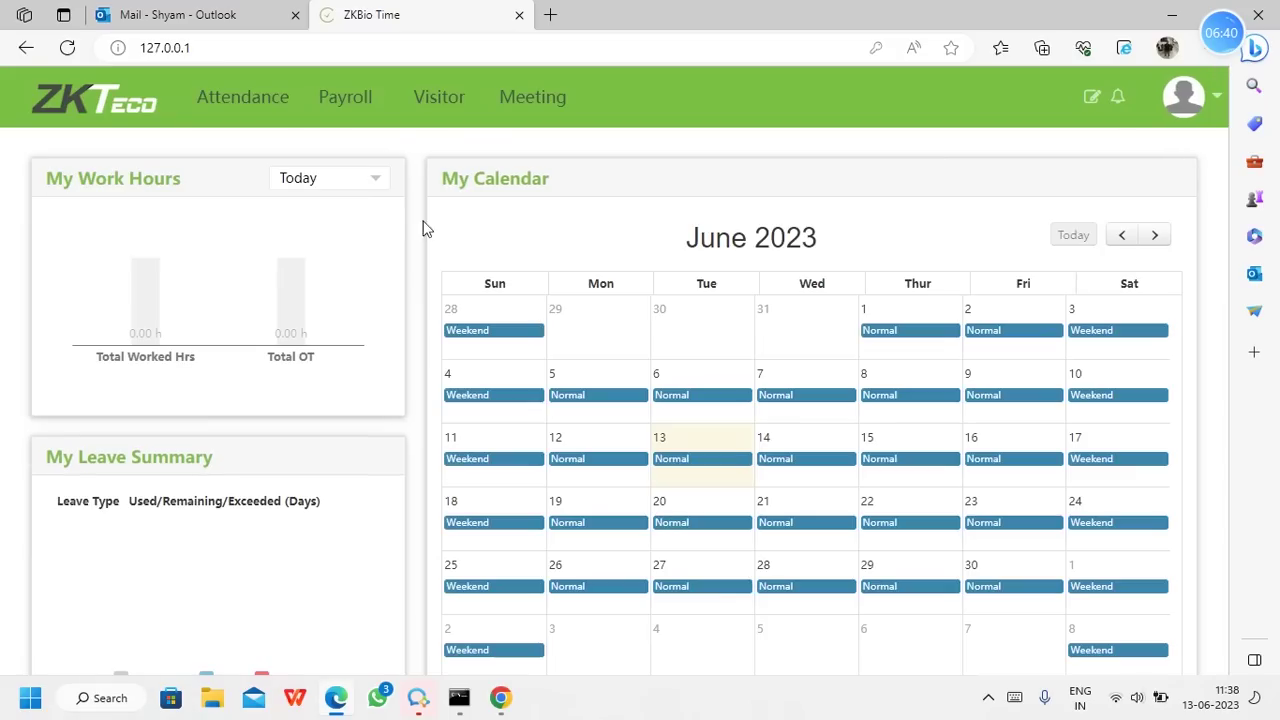
Step: Open Attendance > Approval > Leave and select the 2023-06-14 Sick Leave record, still Pending
click(268, 110)
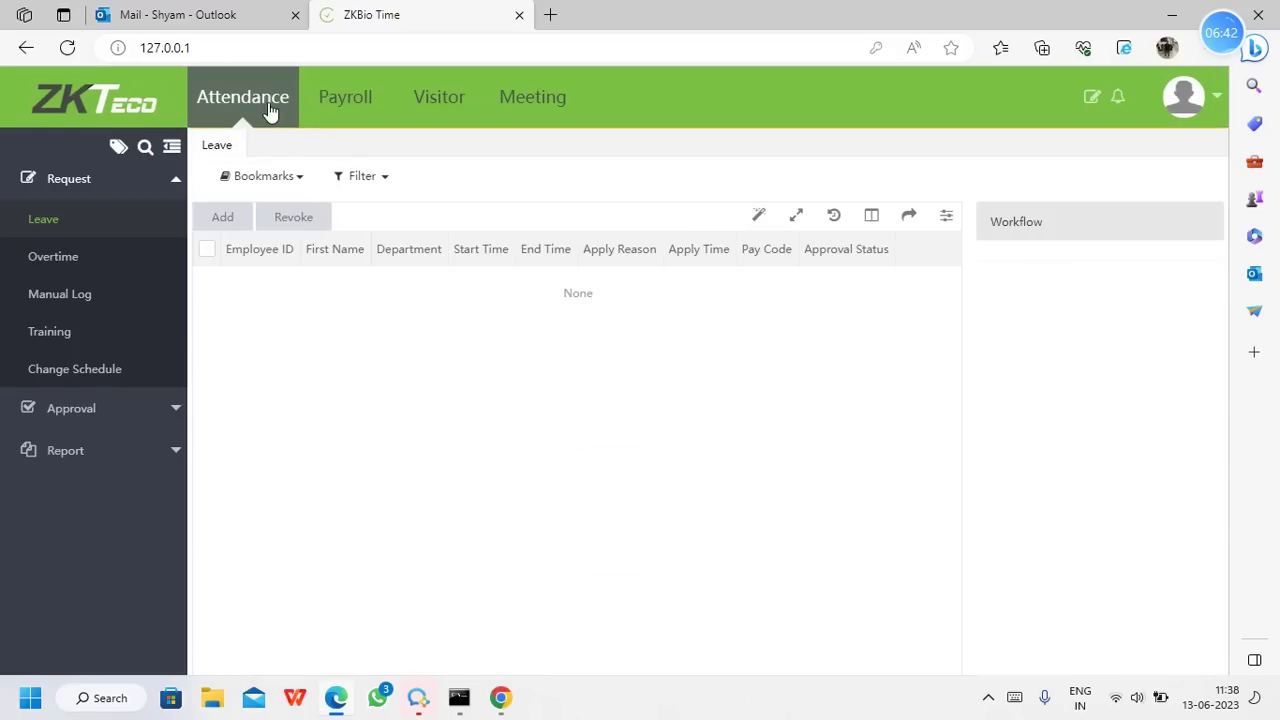
click(158, 184)
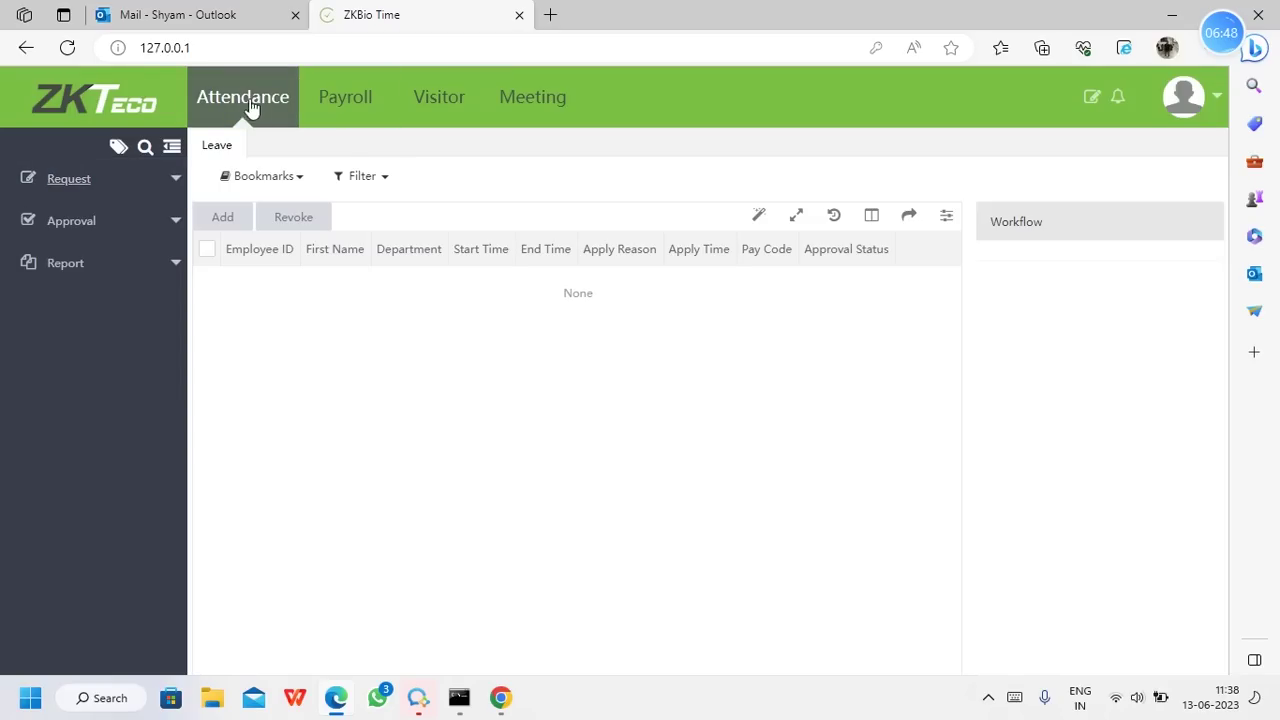
click(114, 221)
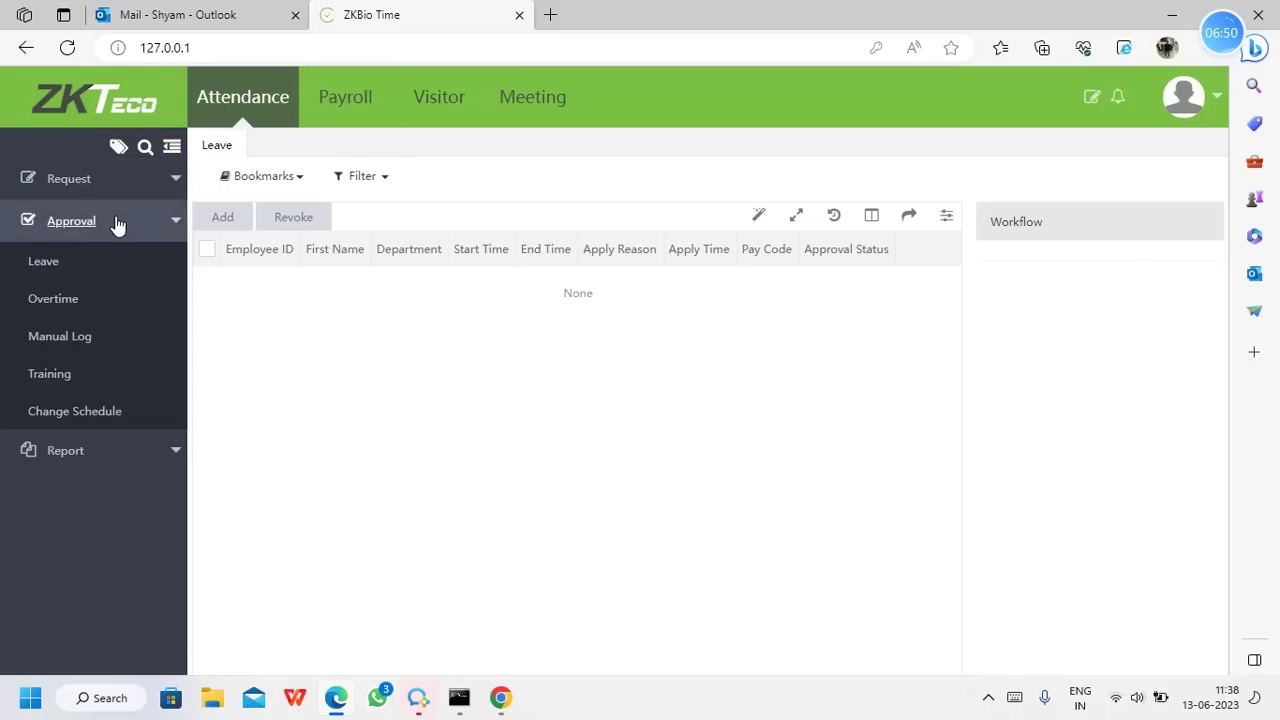
click(58, 266)
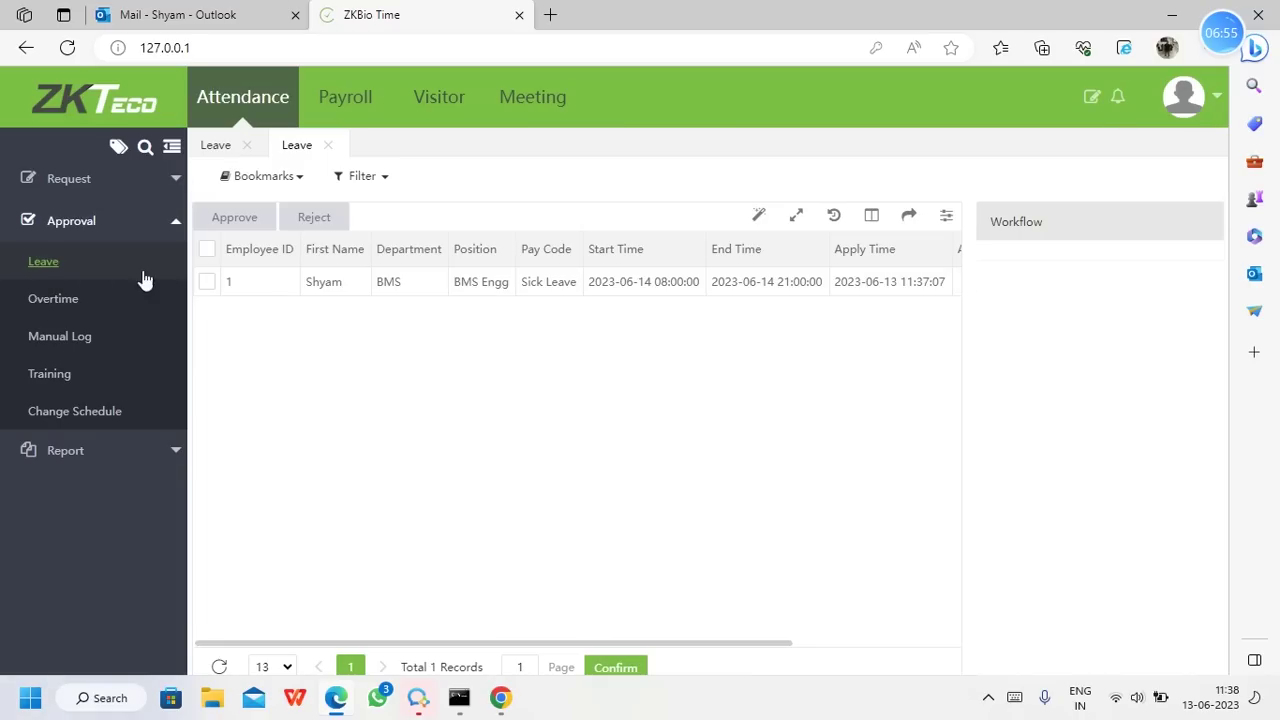
triple_click(551, 651)
drag(716, 645, 885, 650)
click(640, 278)
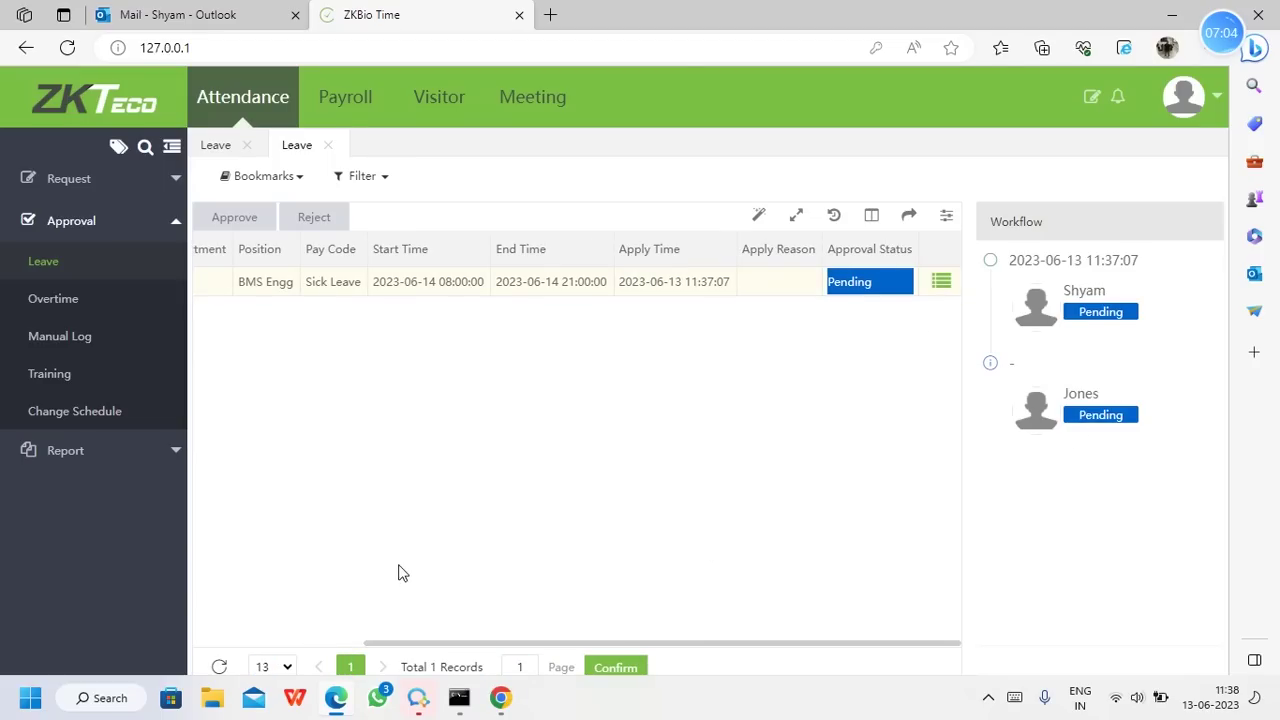
drag(409, 645, 240, 645)
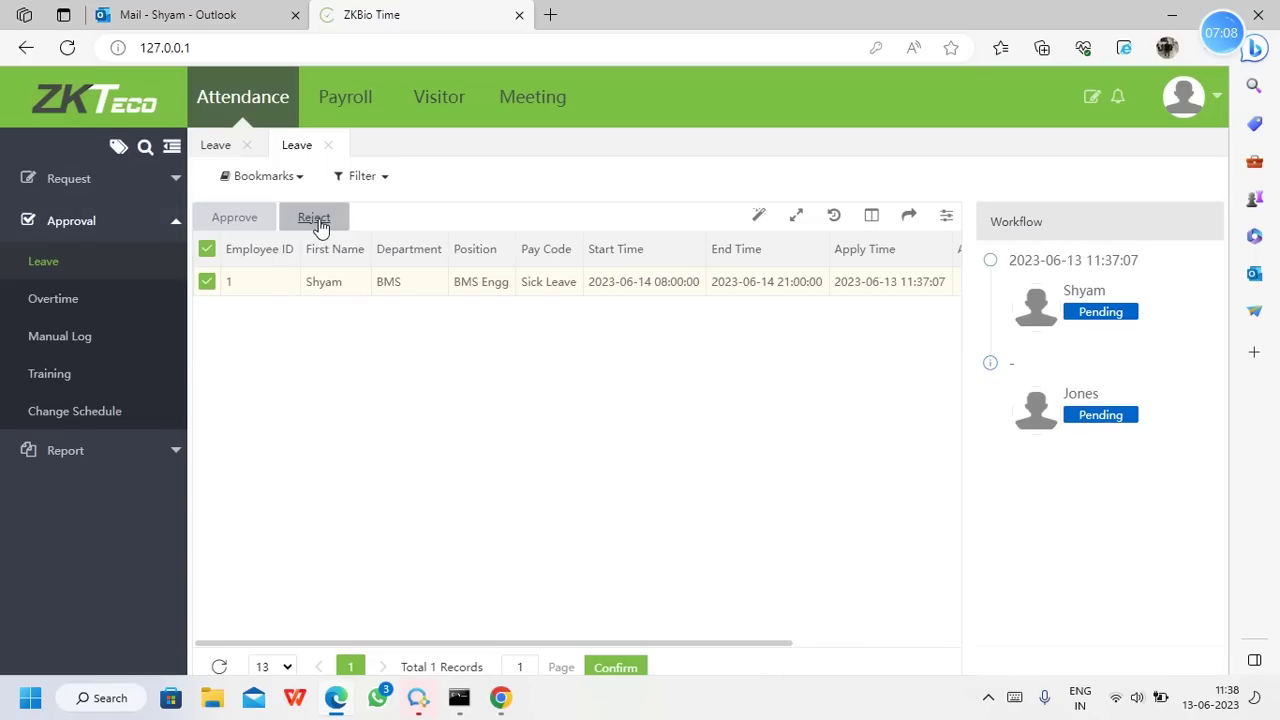
Step: Approve the selected sick-leave request with the remark 'approved'
click(256, 218)
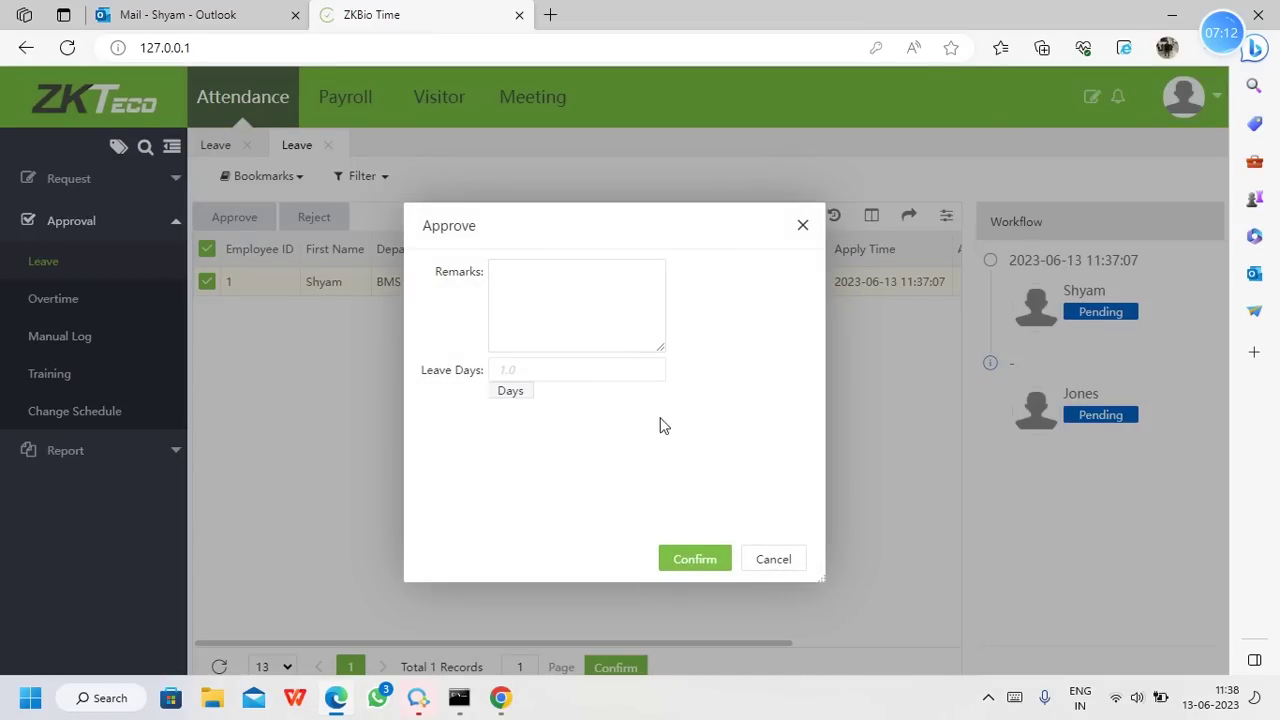
click(576, 329)
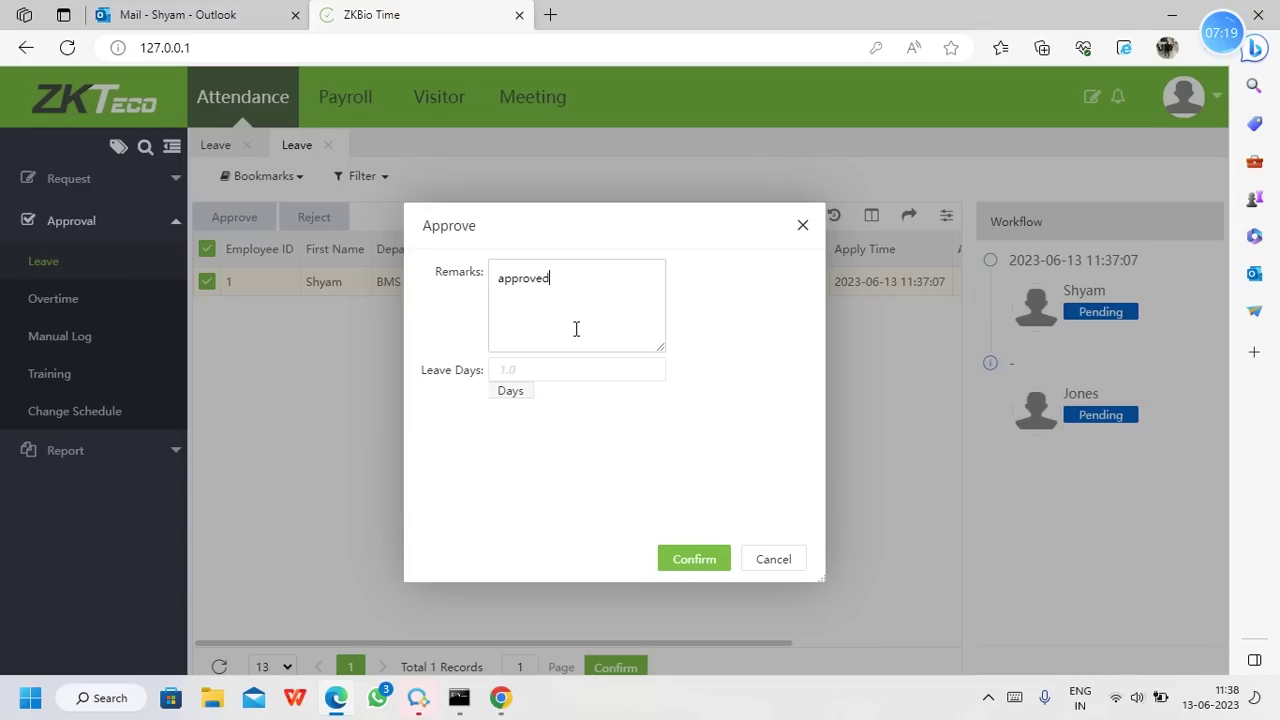
click(678, 566)
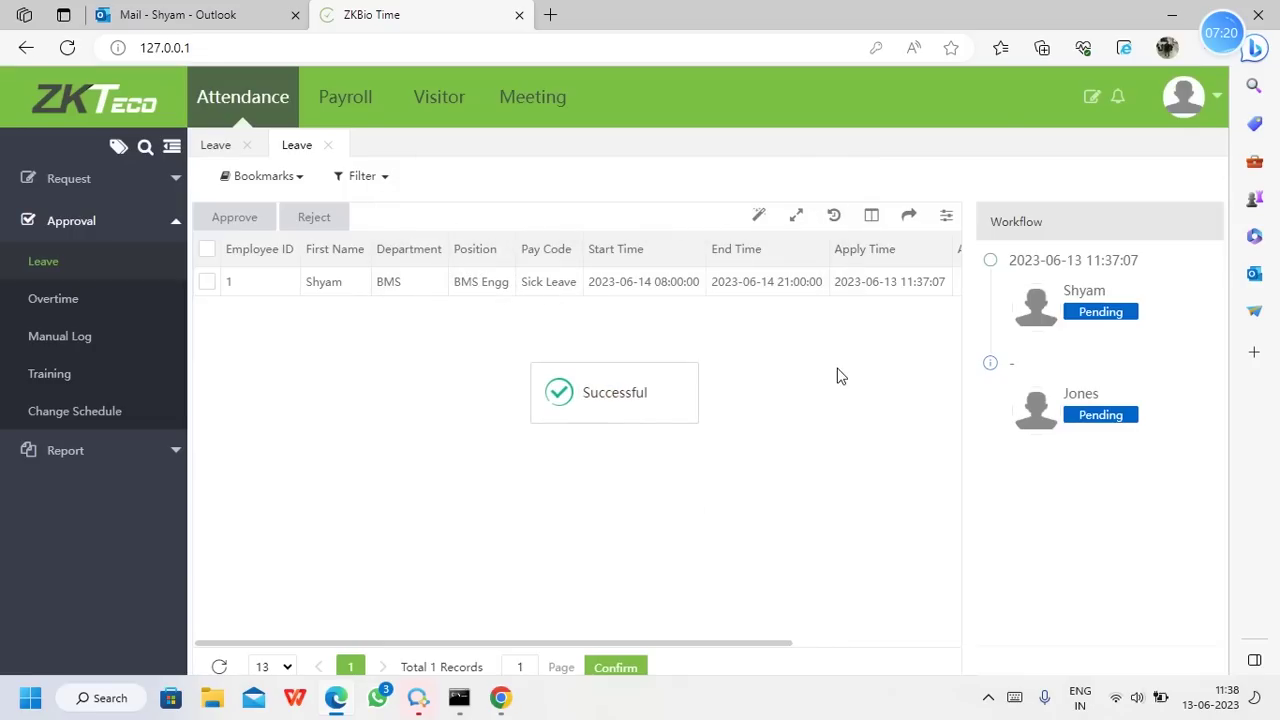
Step: Reopen Approval > Leave and check that the record's workflow shows Approved at both steps
click(95, 97)
click(215, 112)
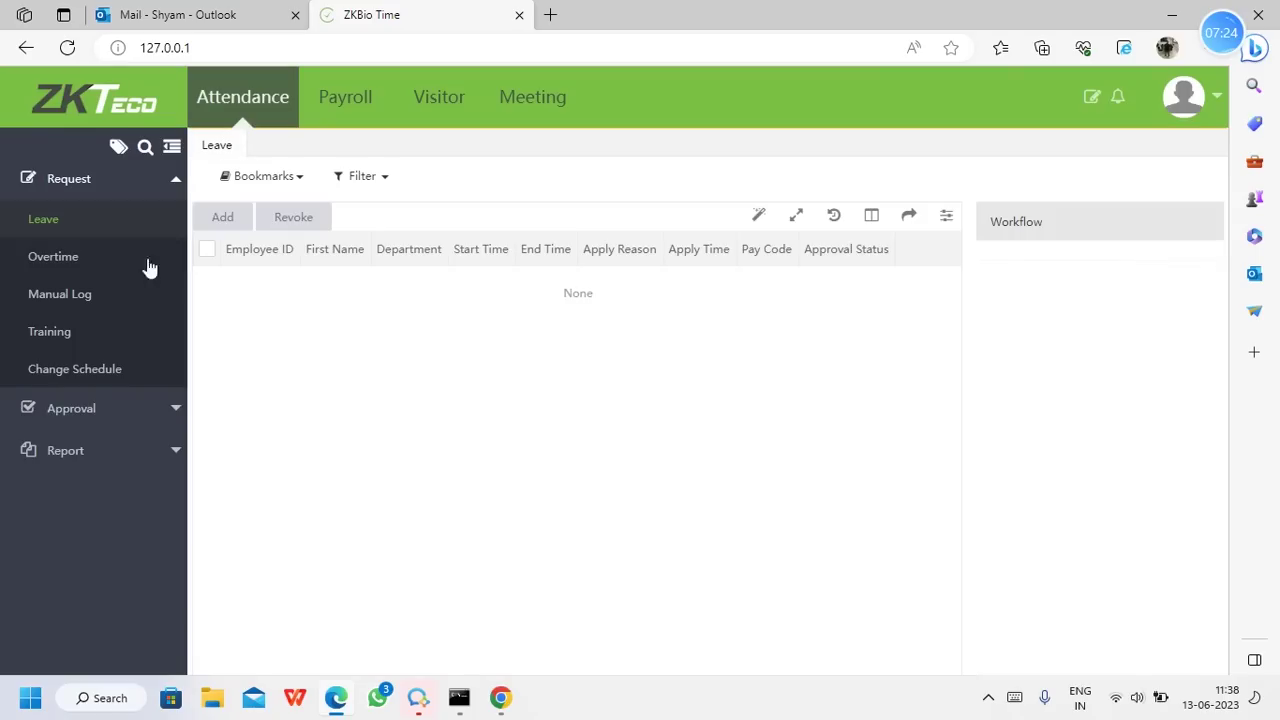
click(45, 420)
click(43, 262)
click(425, 290)
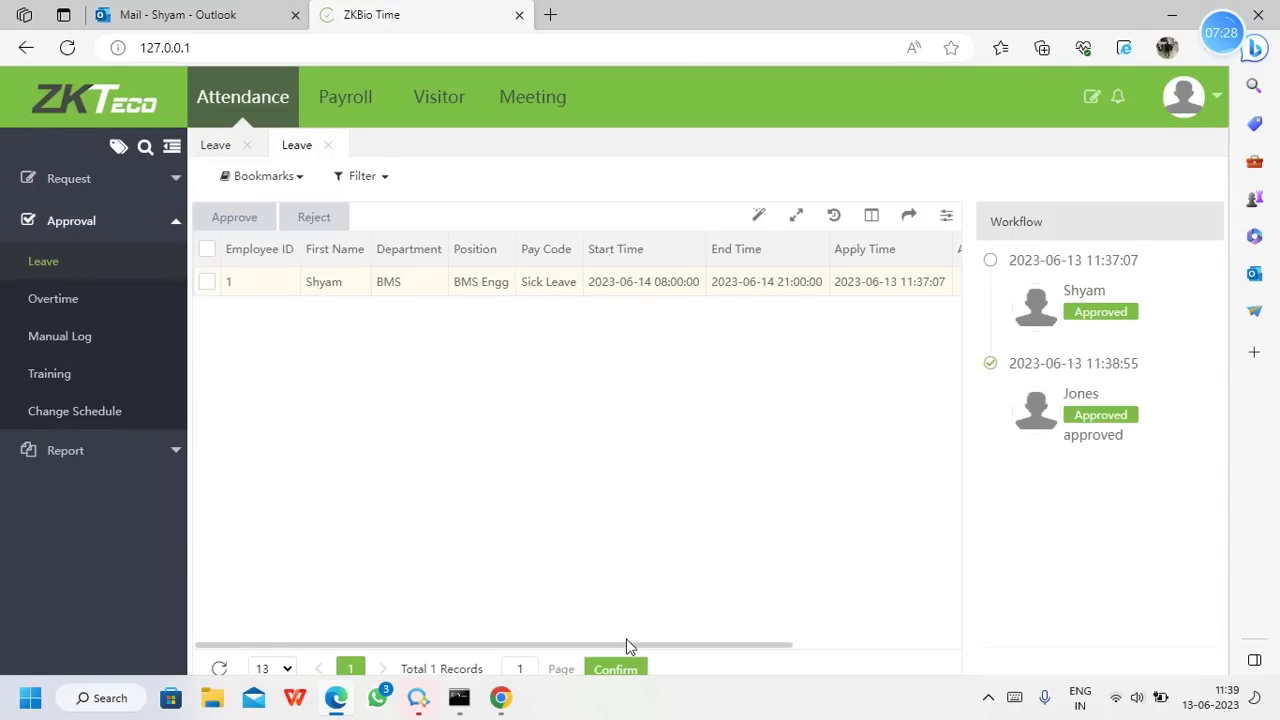
click(501, 698)
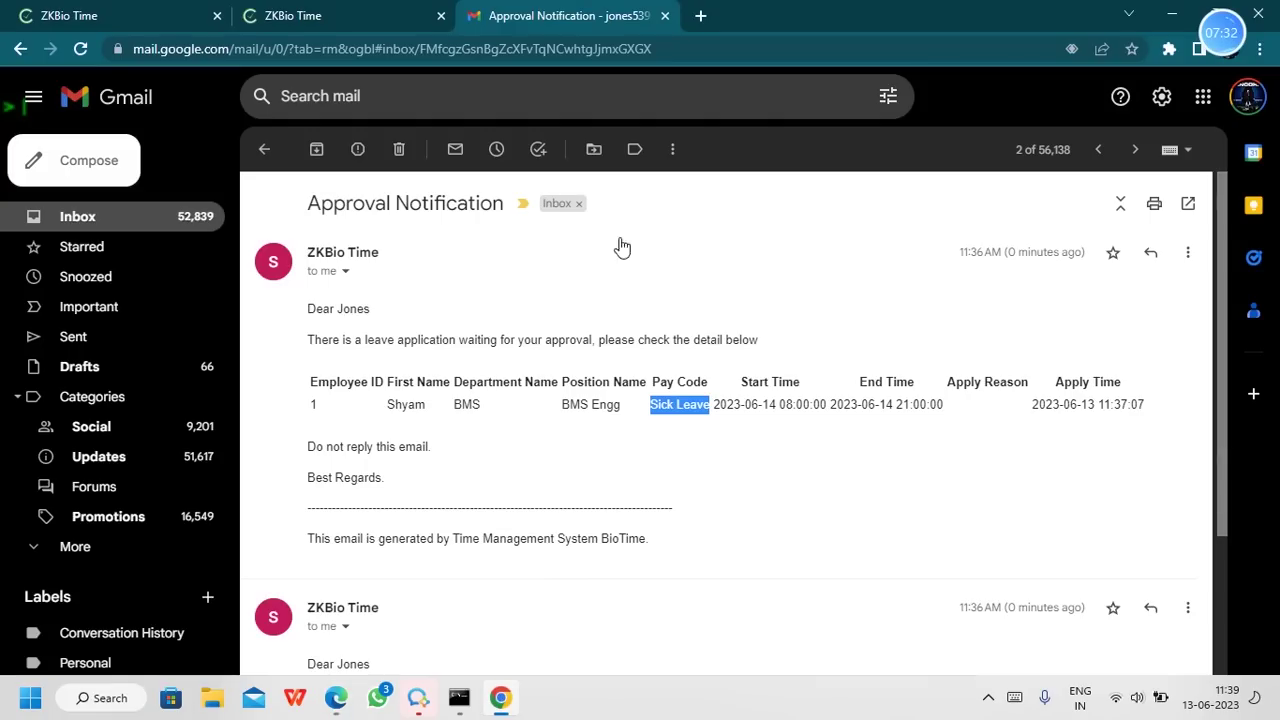
Step: Read the Gmail notification confirming the 2023-06-14 sick leave was approved, selecting the 'approved' comment
click(145, 220)
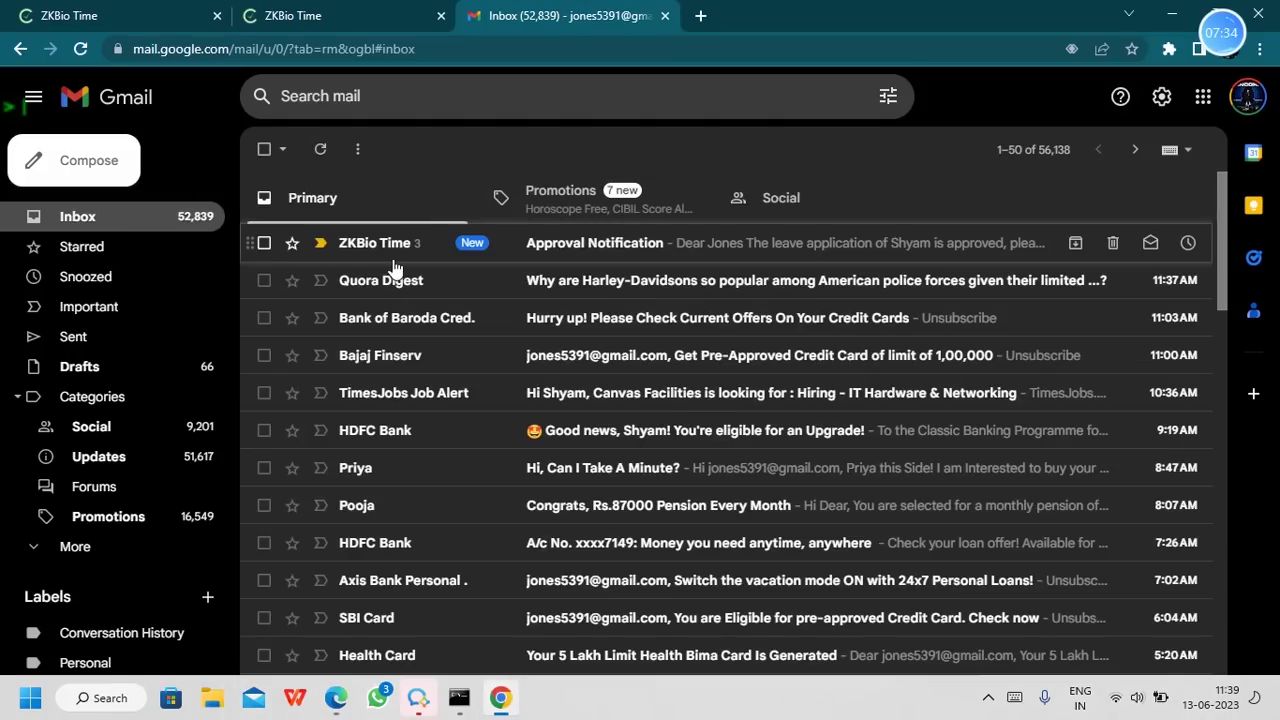
click(580, 257)
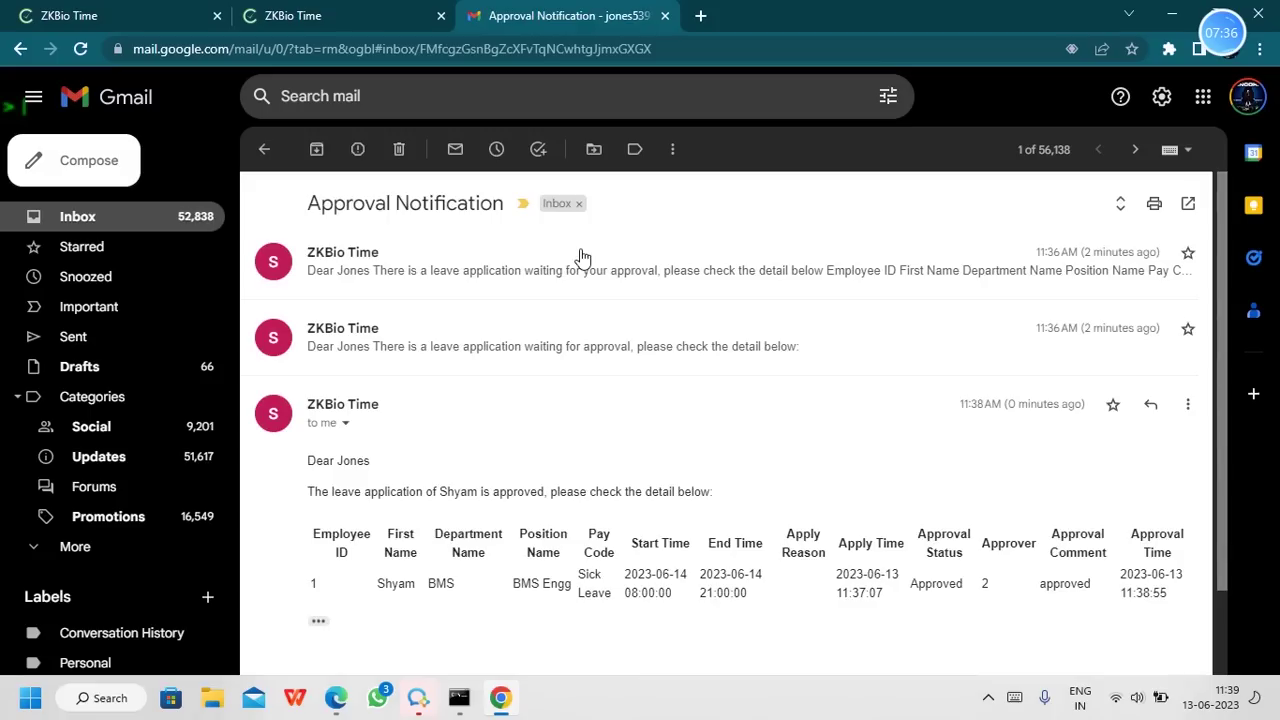
scroll(610, 390, down, 3)
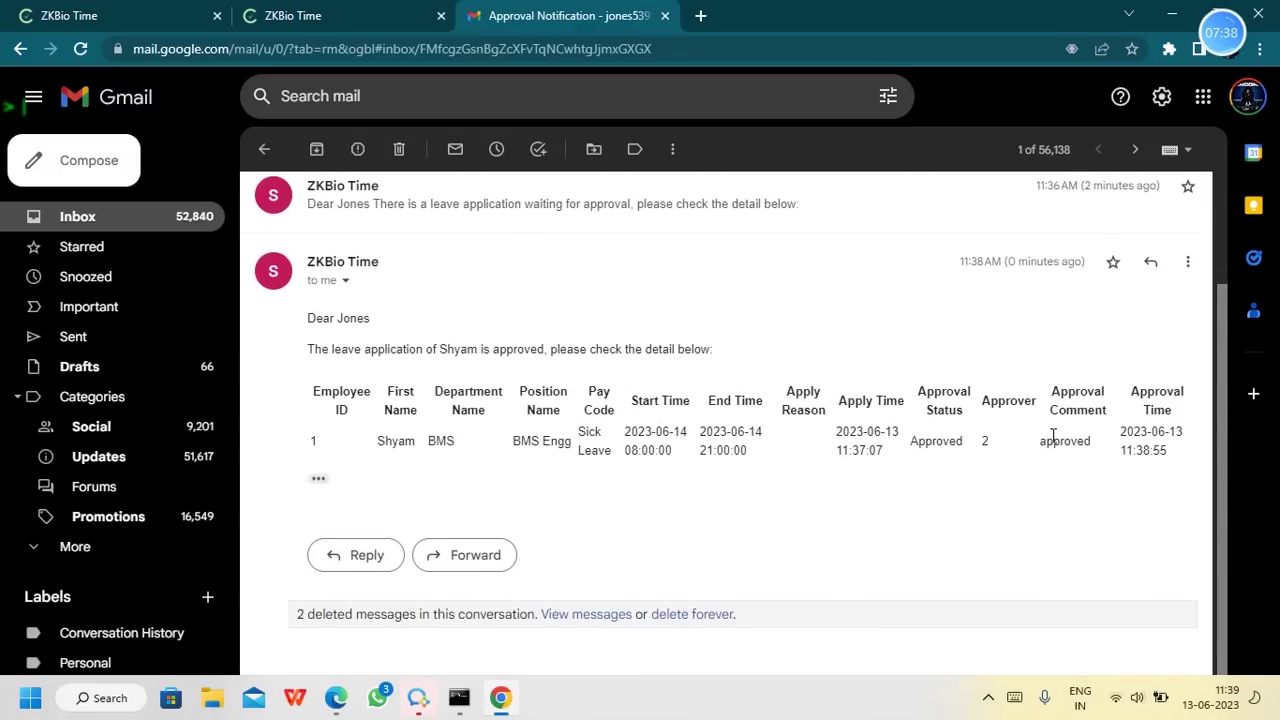
drag(1036, 451, 1098, 445)
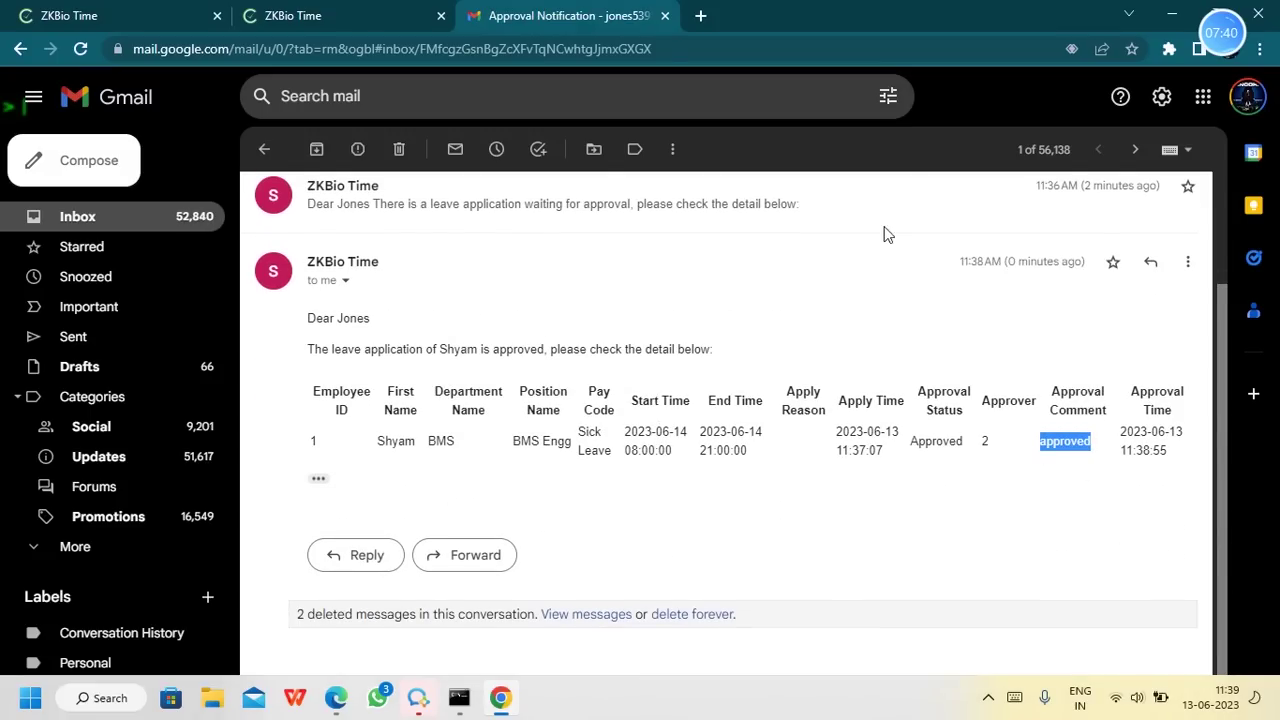
click(340, 697)
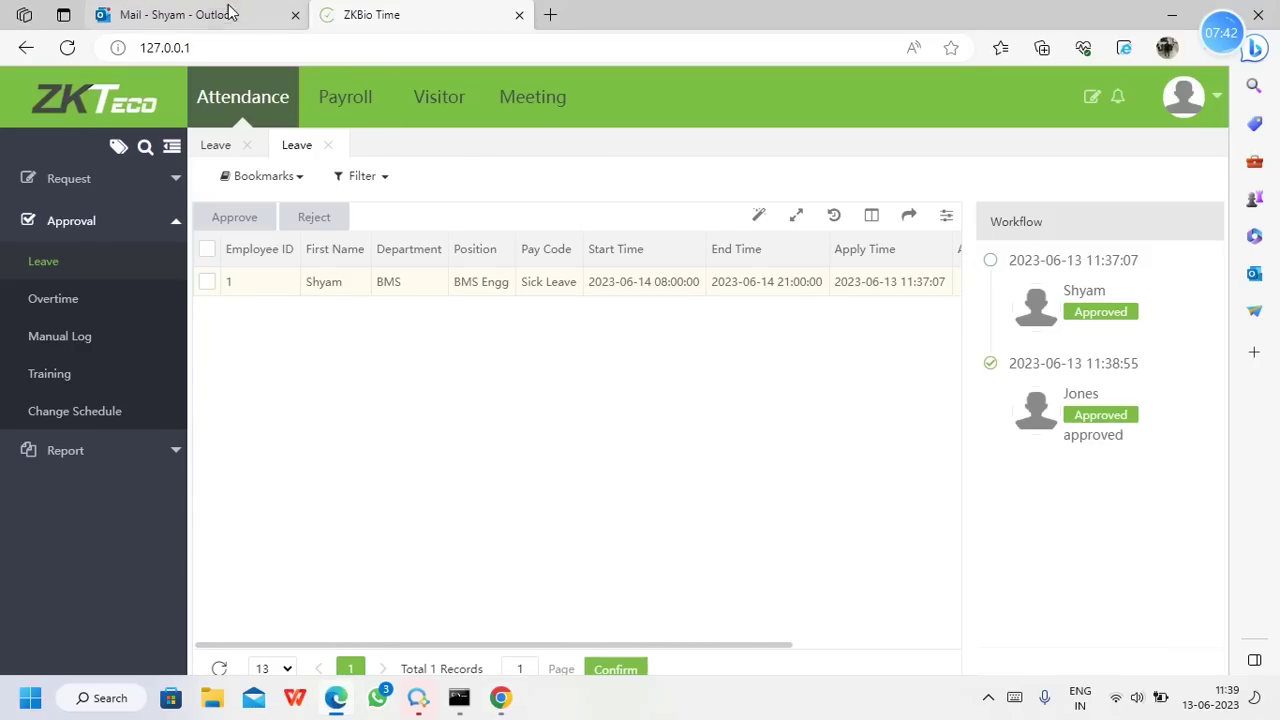
Step: Read both new Outlook approval notifications and select the 'approved' comment
click(213, 10)
click(378, 266)
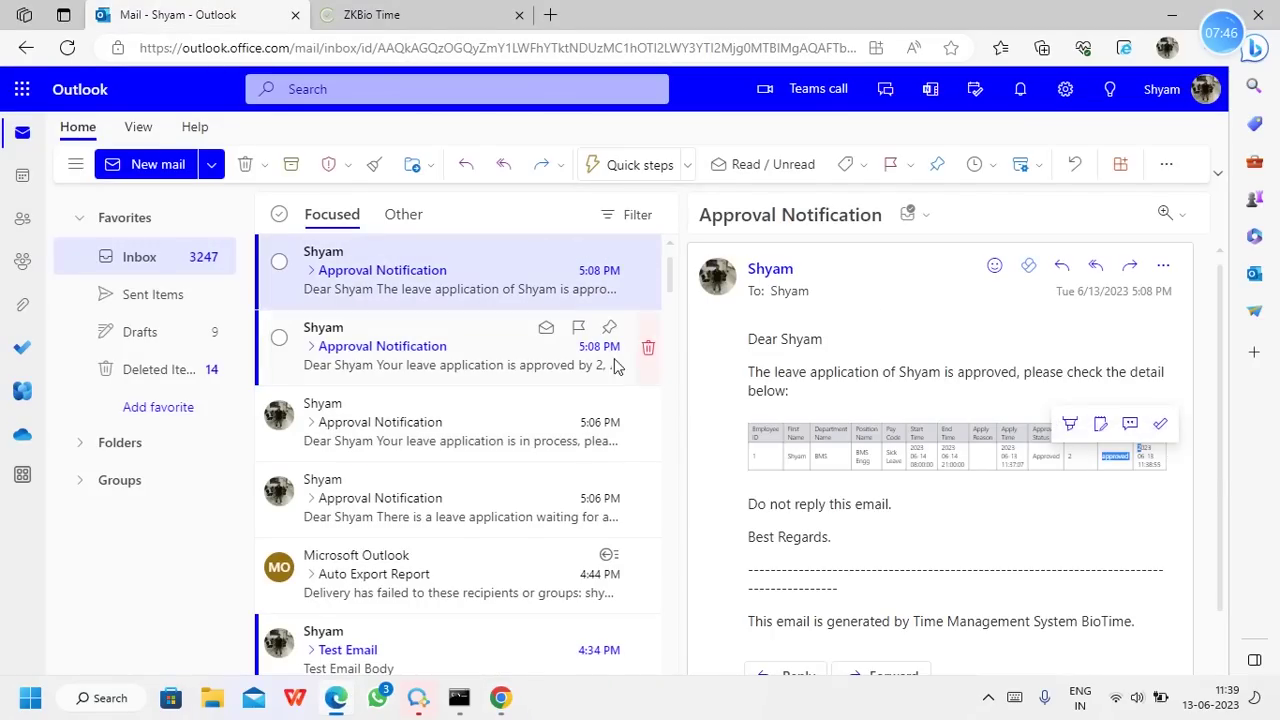
click(532, 343)
drag(1113, 478, 1053, 480)
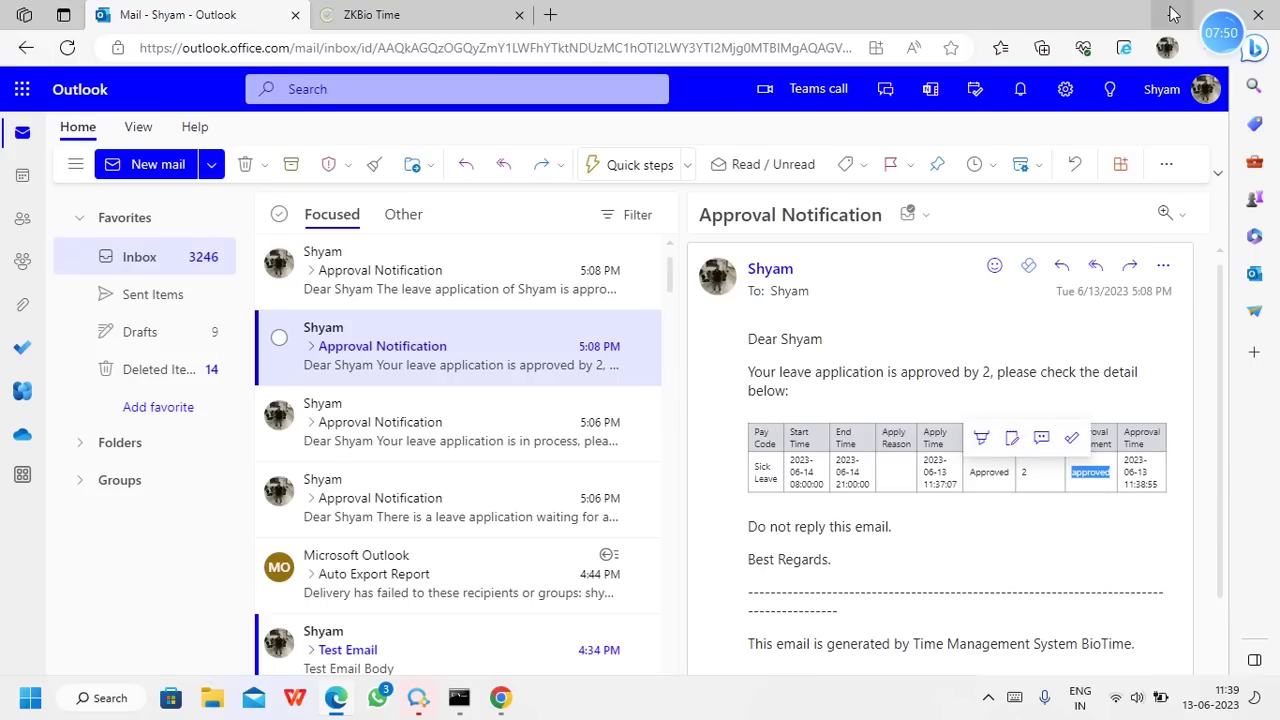
click(1173, 14)
click(340, 15)
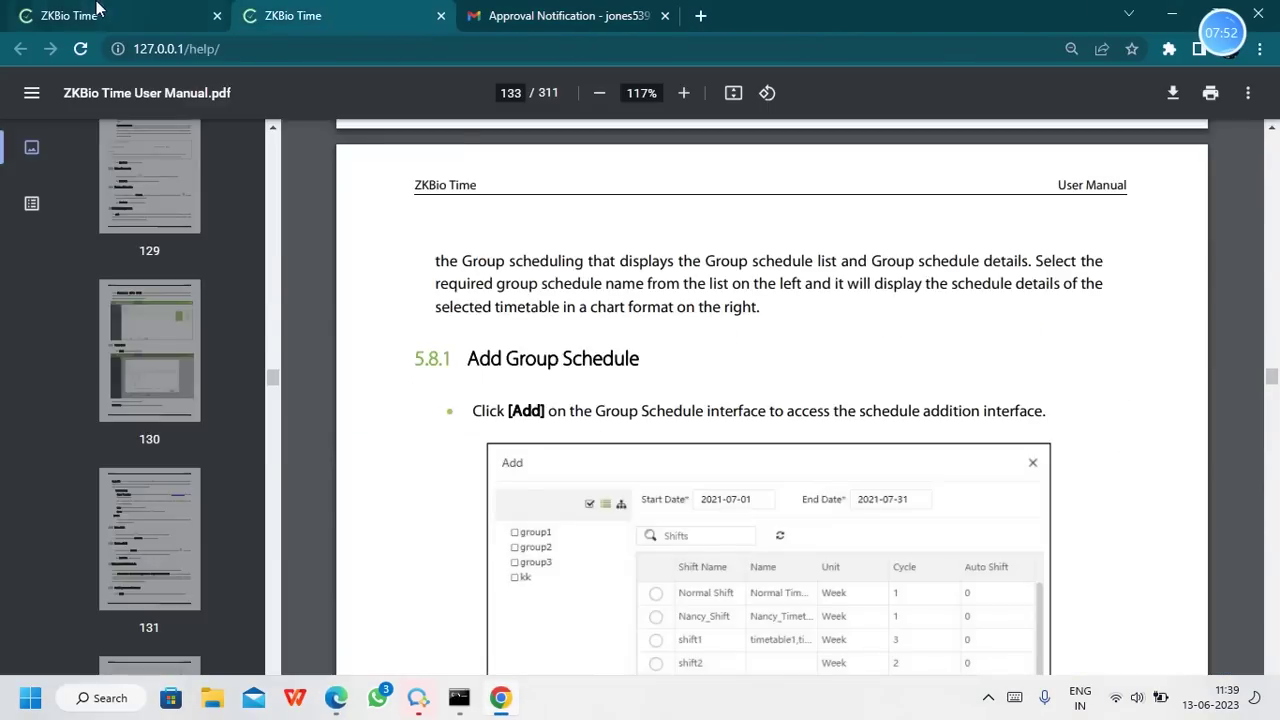
Step: Edit the leave workflow in Workflow Builder, adding a second step and viewing both steps' settings
click(97, 10)
click(77, 283)
click(1205, 232)
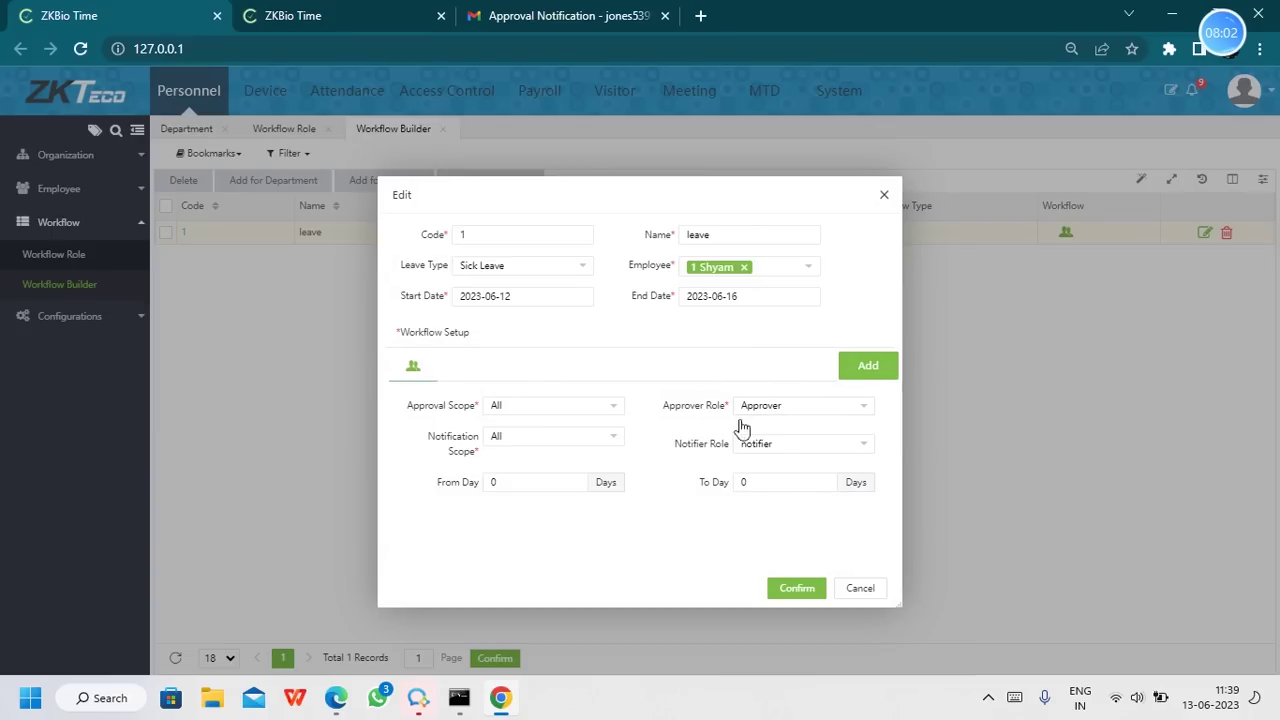
click(868, 367)
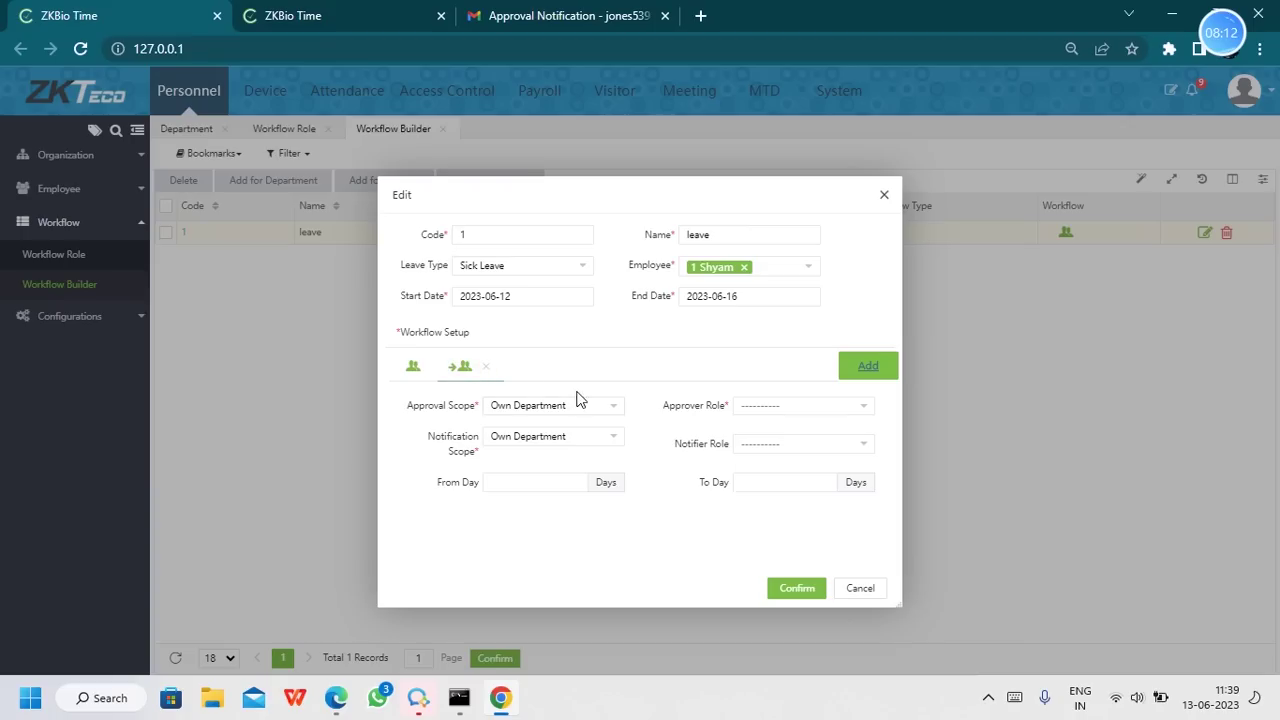
click(413, 370)
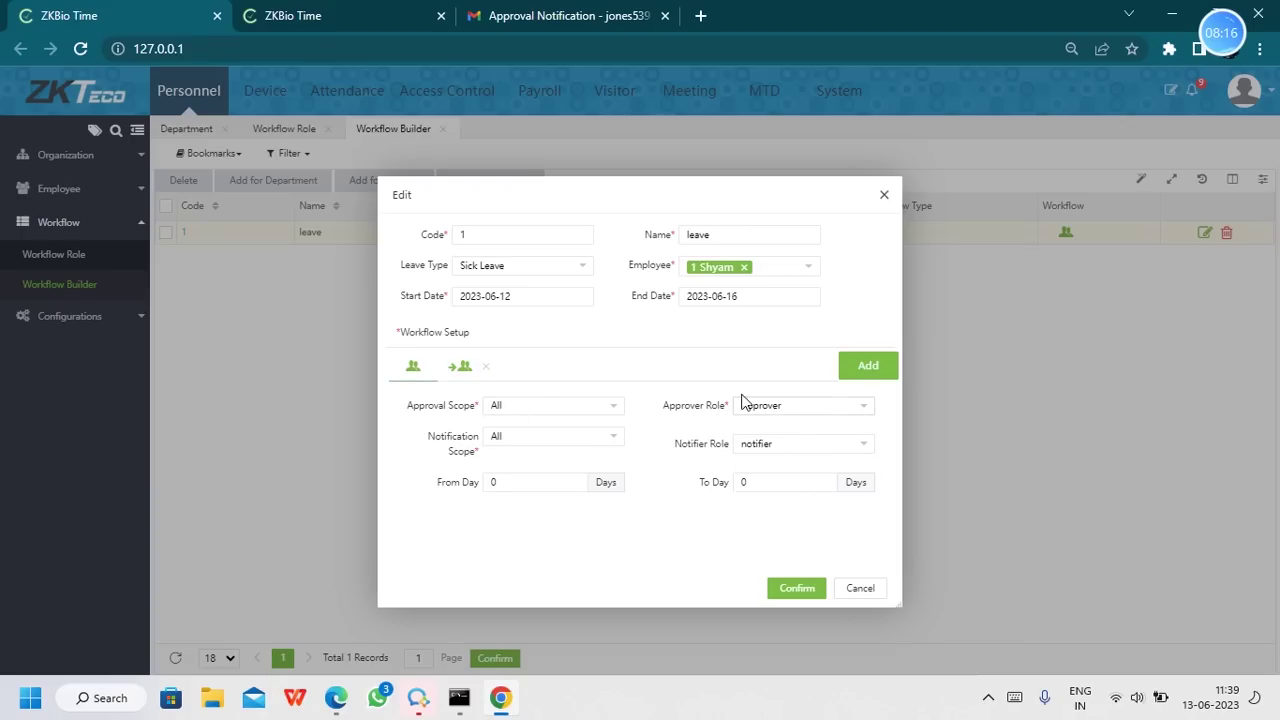
click(460, 369)
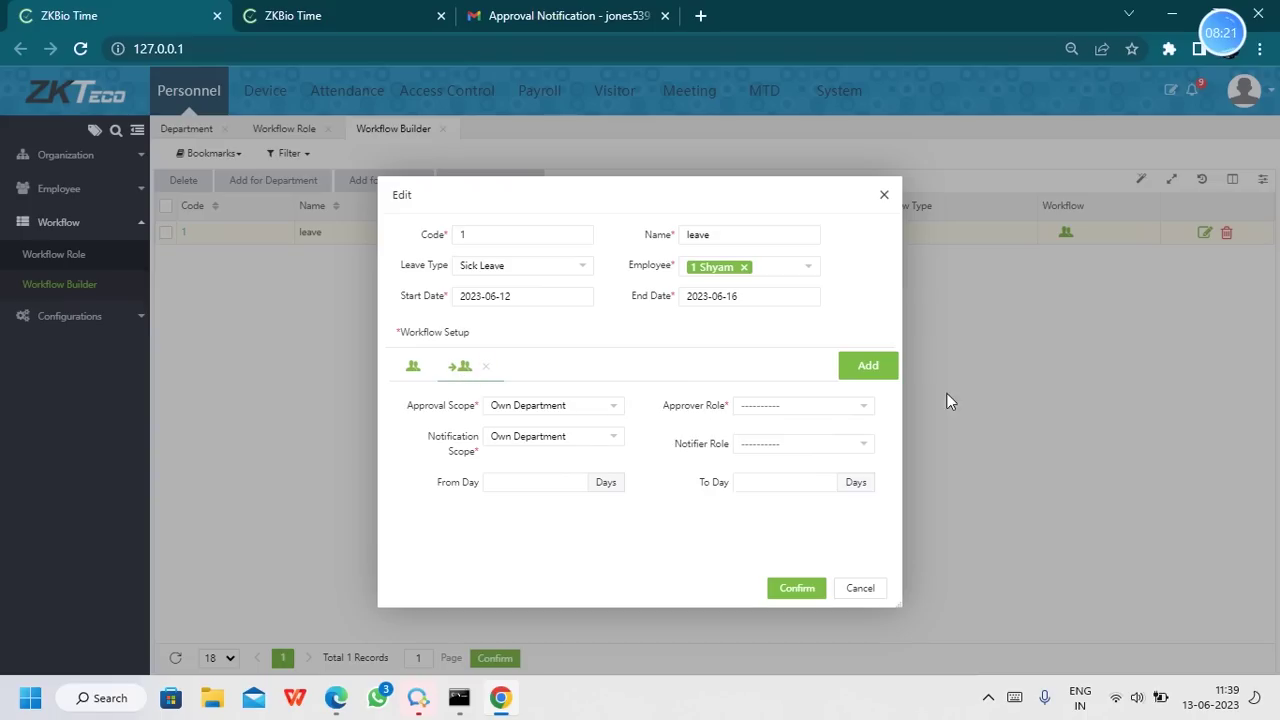
Step: Add third, fourth and fifth approval steps, then remove them back to one step
click(870, 370)
click(868, 368)
click(868, 368)
click(686, 368)
click(620, 367)
click(556, 368)
click(486, 367)
Step: Review the first step's settings, add steps again, then cancel the editor without saving
drag(405, 430, 845, 513)
click(872, 523)
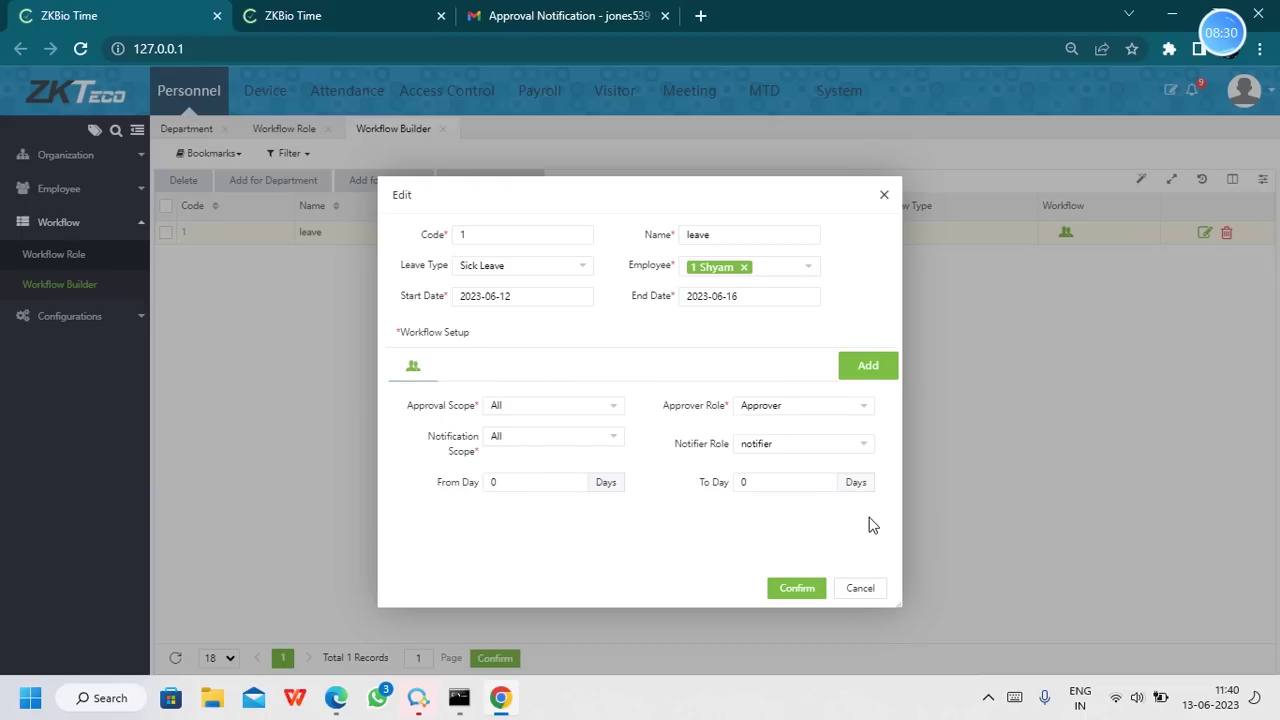
click(864, 365)
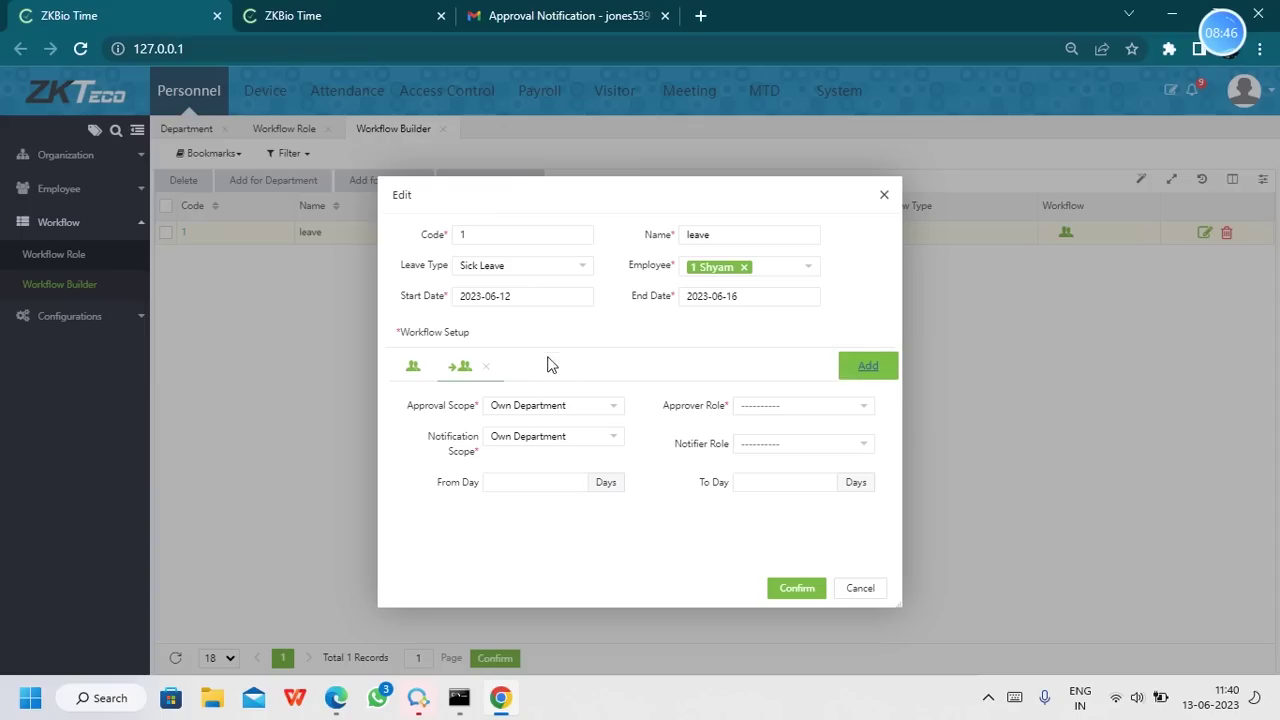
click(893, 369)
click(860, 589)
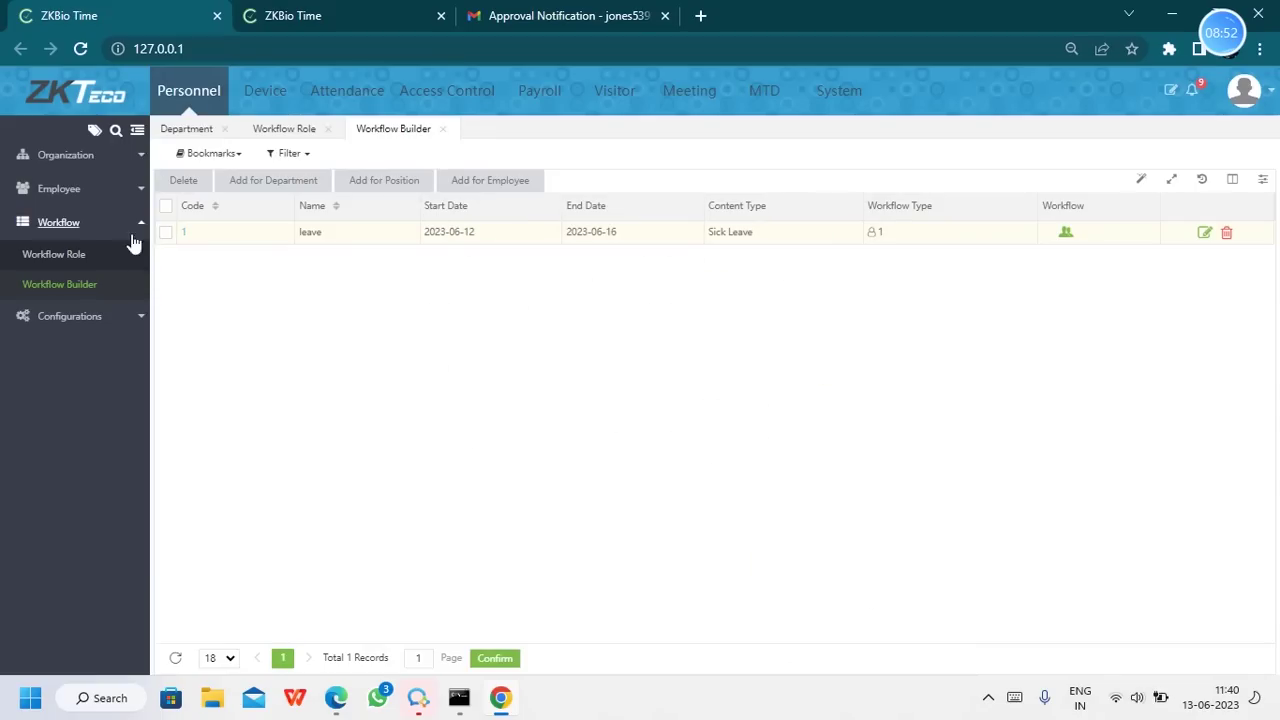
Step: Open Attendance > Approvals > Leave, where the 2023-06-14 Sick Leave shows Approved
click(186, 110)
click(81, 100)
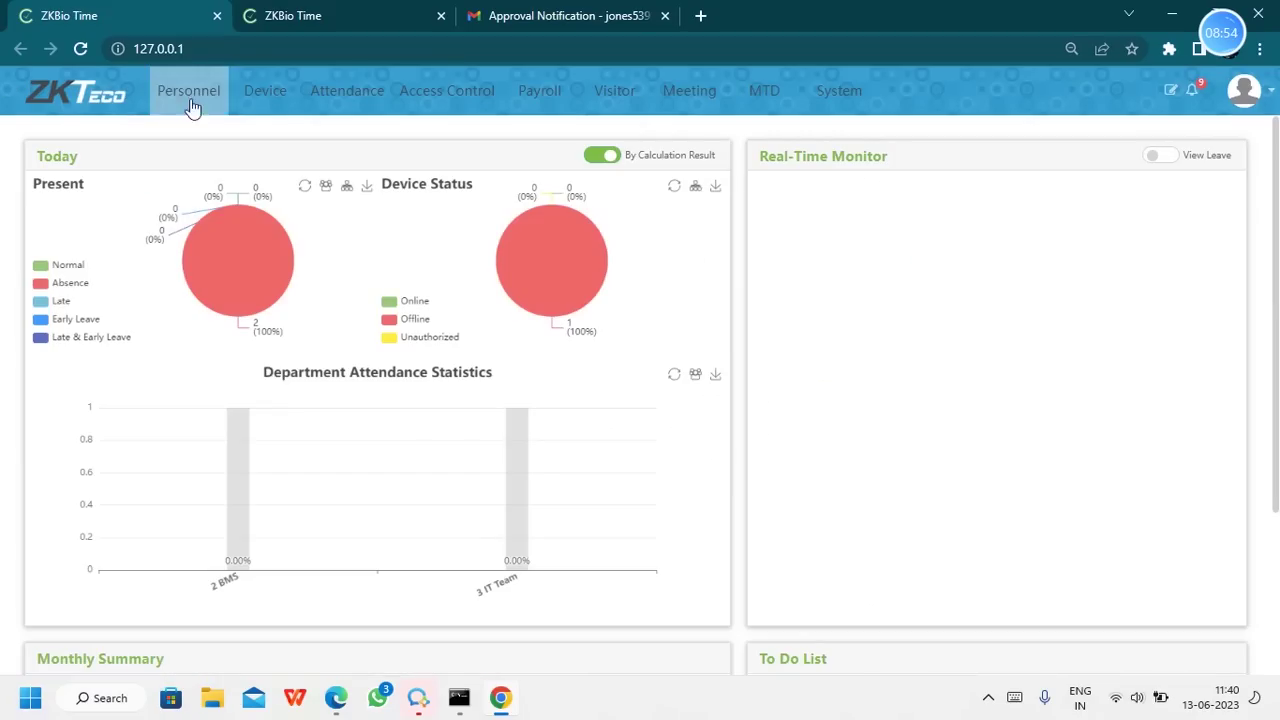
click(250, 98)
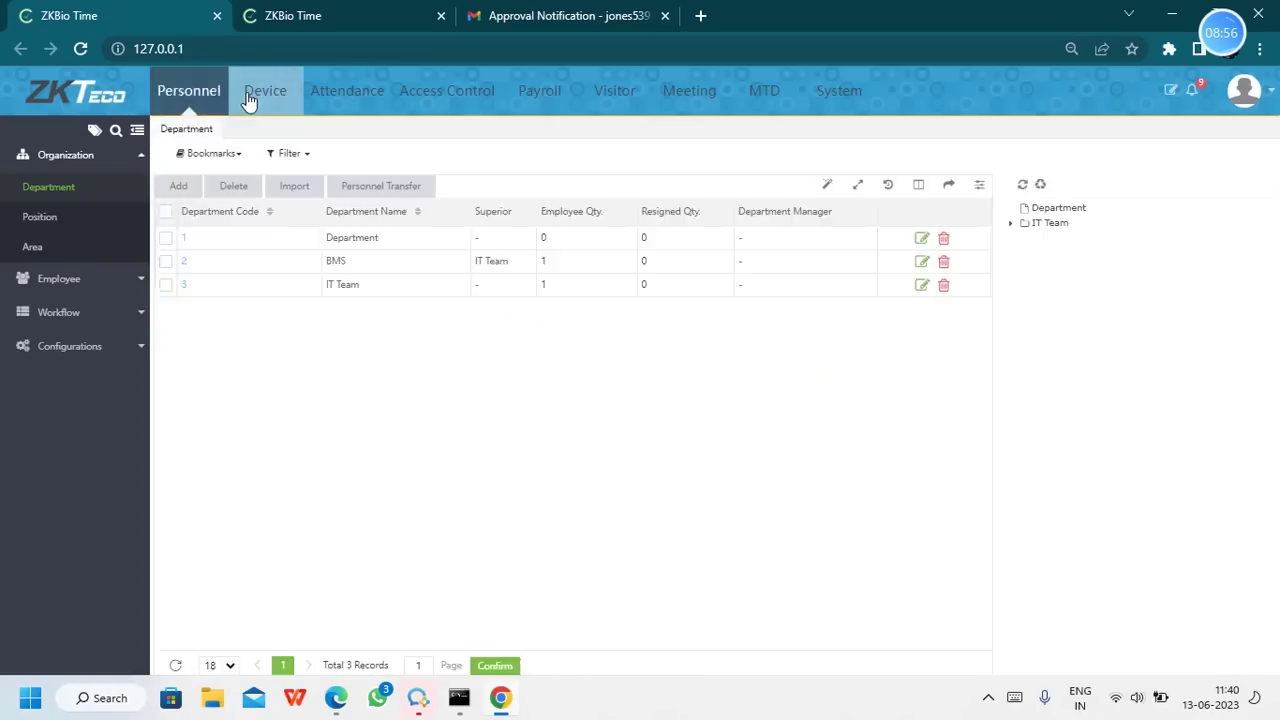
click(188, 105)
click(445, 100)
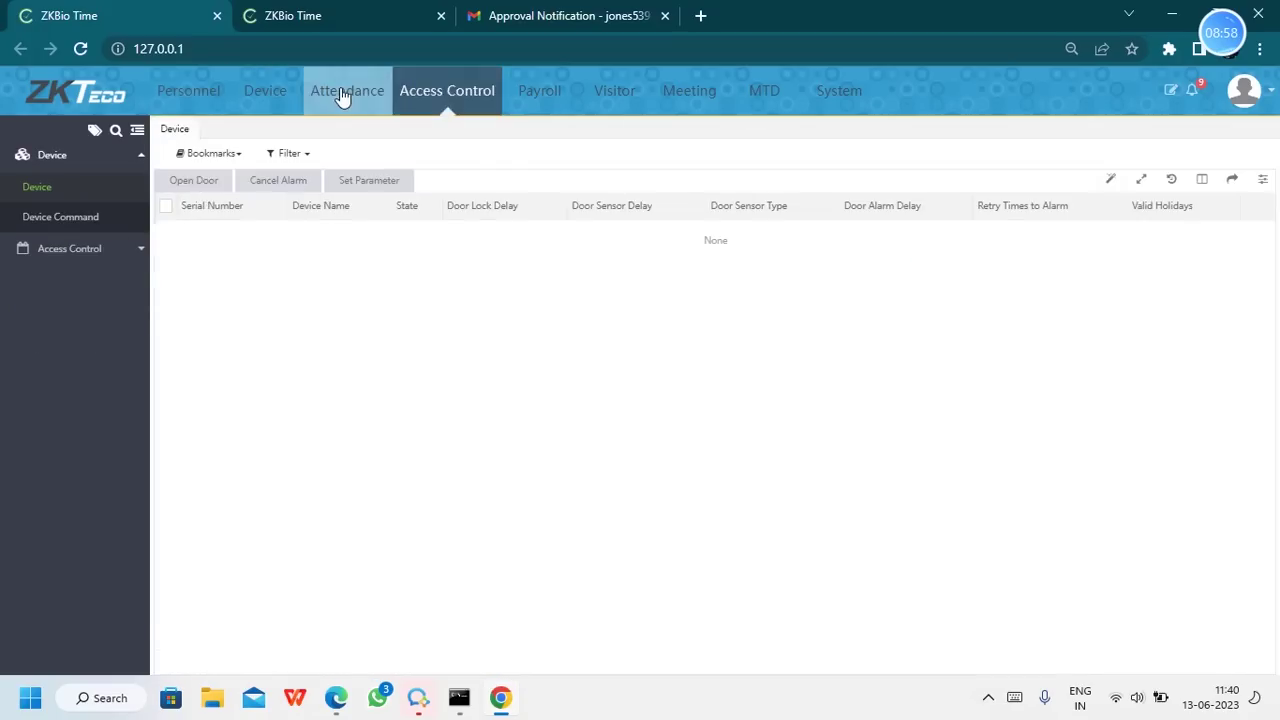
click(343, 97)
click(92, 389)
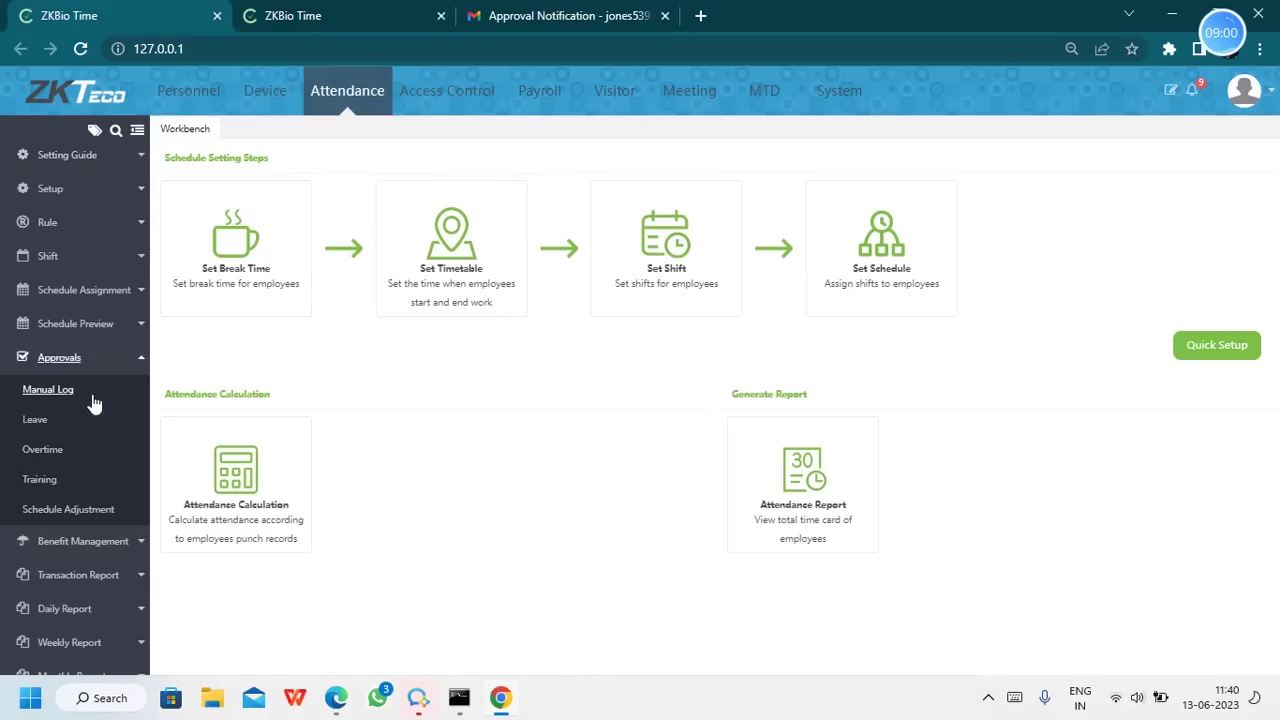
click(65, 391)
click(48, 420)
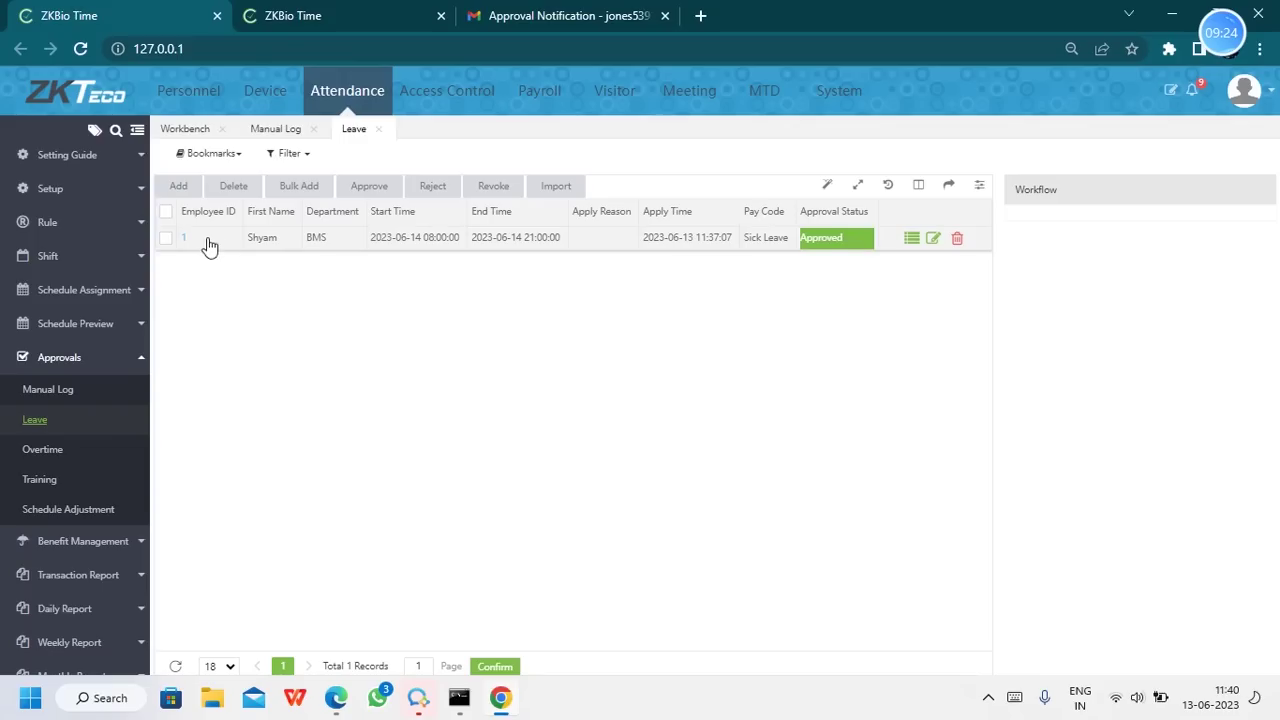
Step: Toggle select-all on the leave records, then return to the home dashboard
click(166, 212)
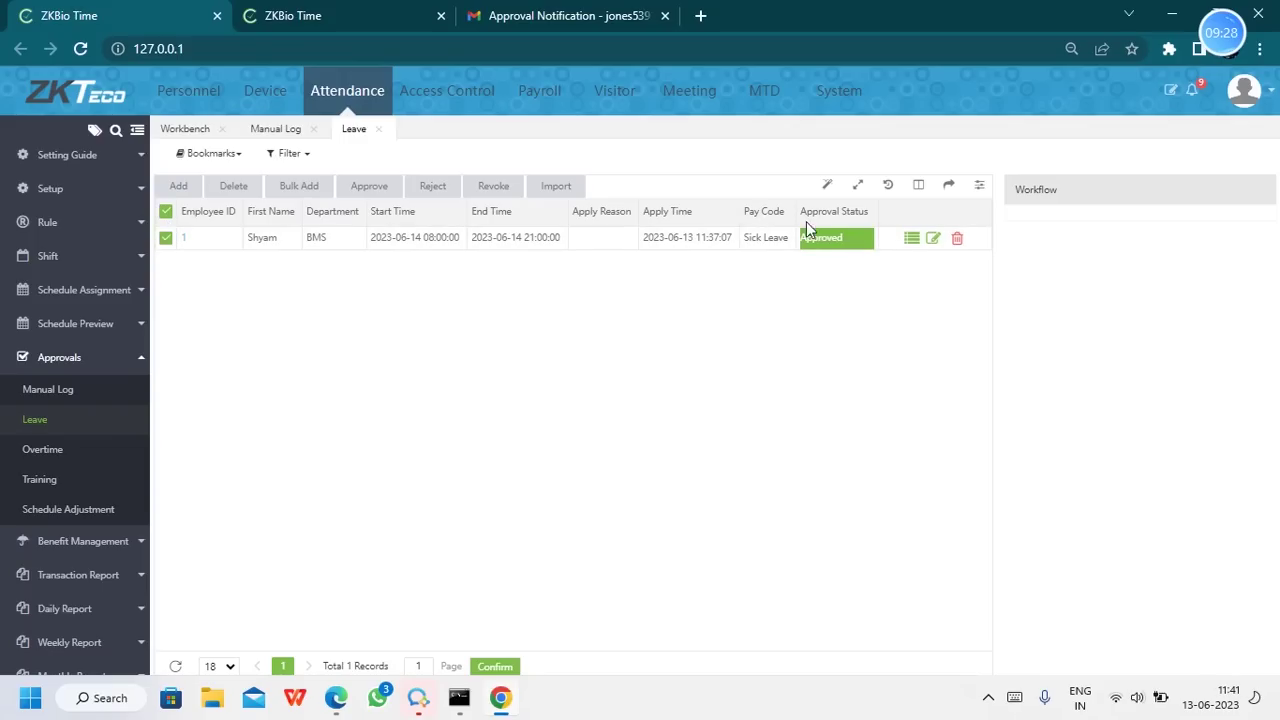
click(166, 214)
click(189, 96)
click(100, 92)
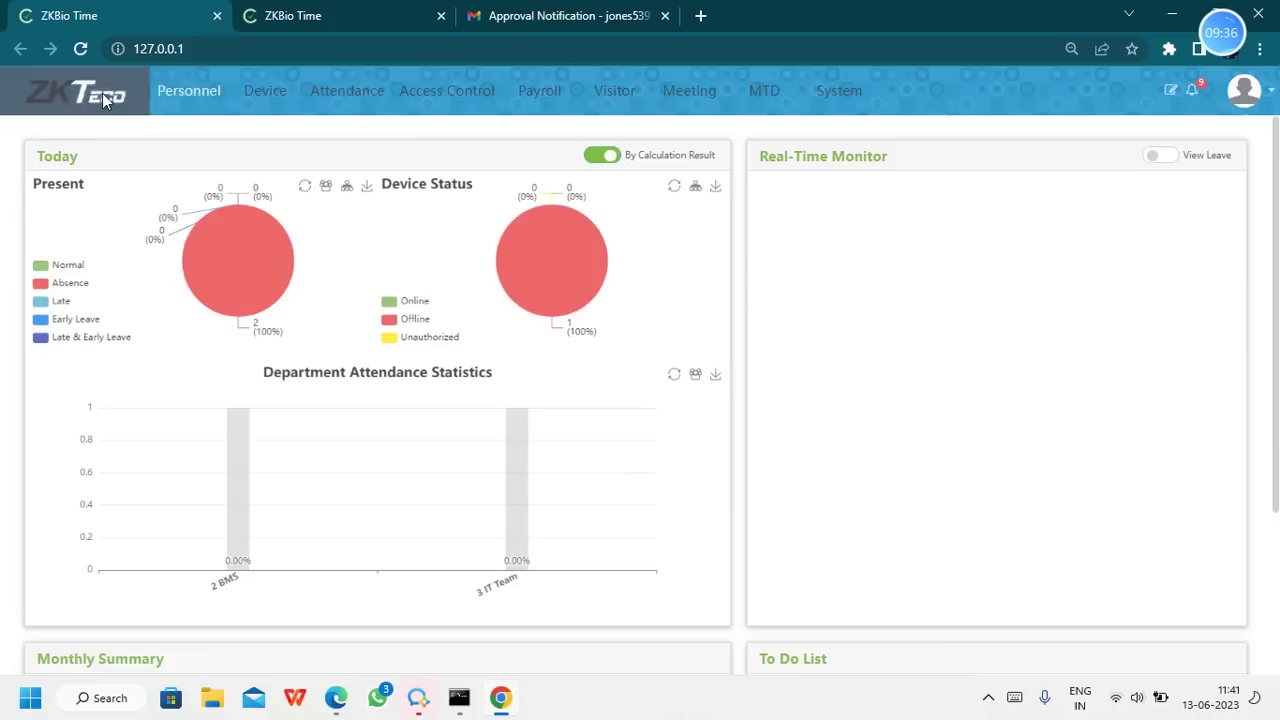
Step: Cycle through the Attendance, Access Control, Payroll and Meeting modules, ending on Visitor's empty Entry Registration page
click(352, 95)
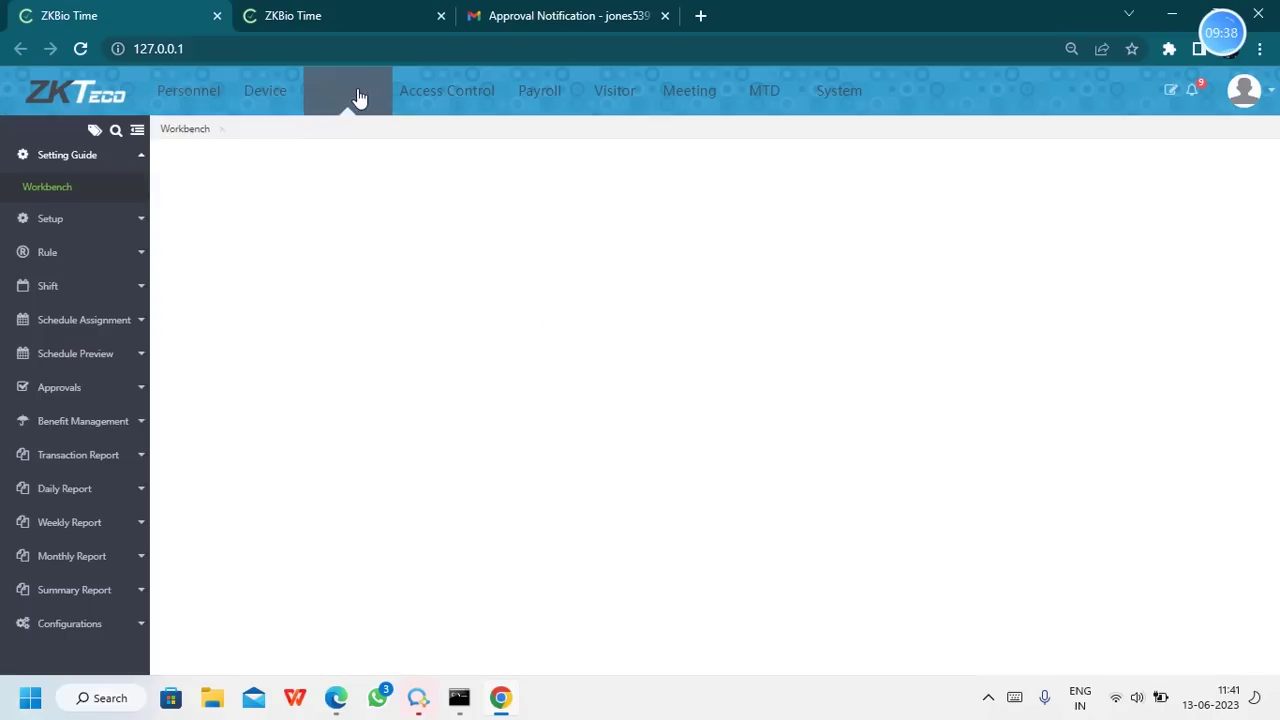
click(455, 93)
click(549, 90)
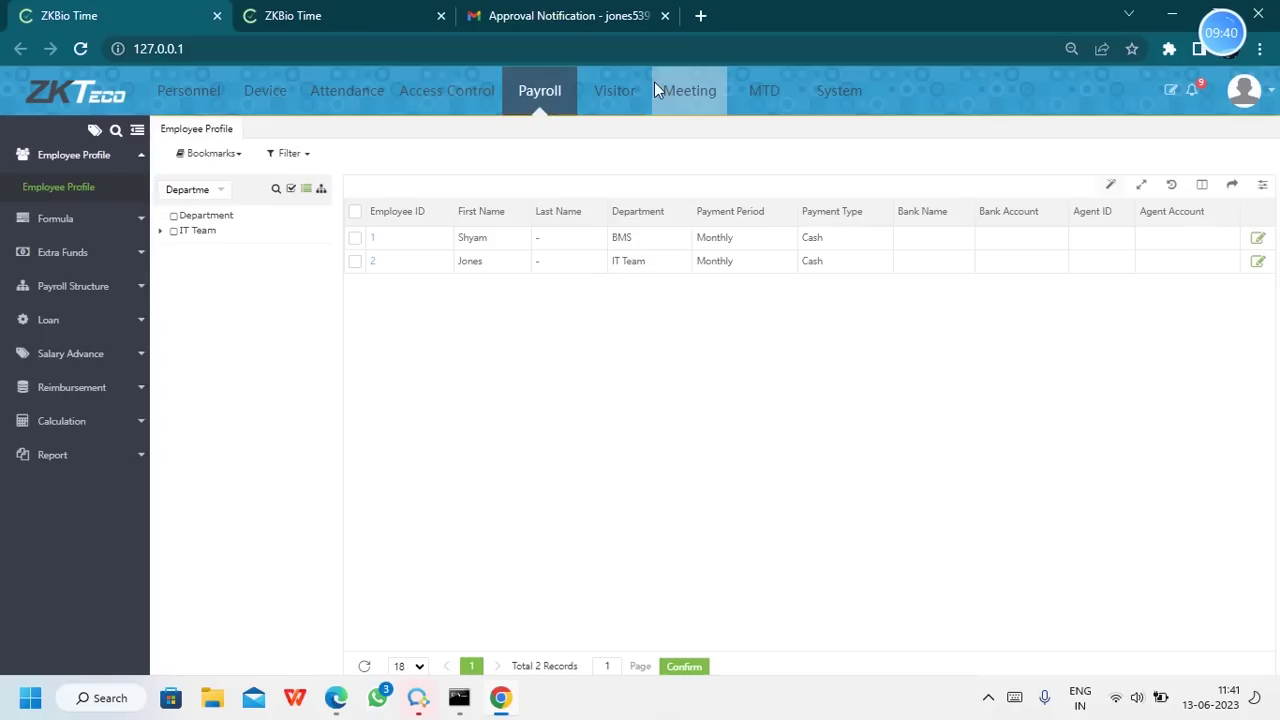
click(614, 91)
click(533, 92)
click(445, 100)
click(564, 100)
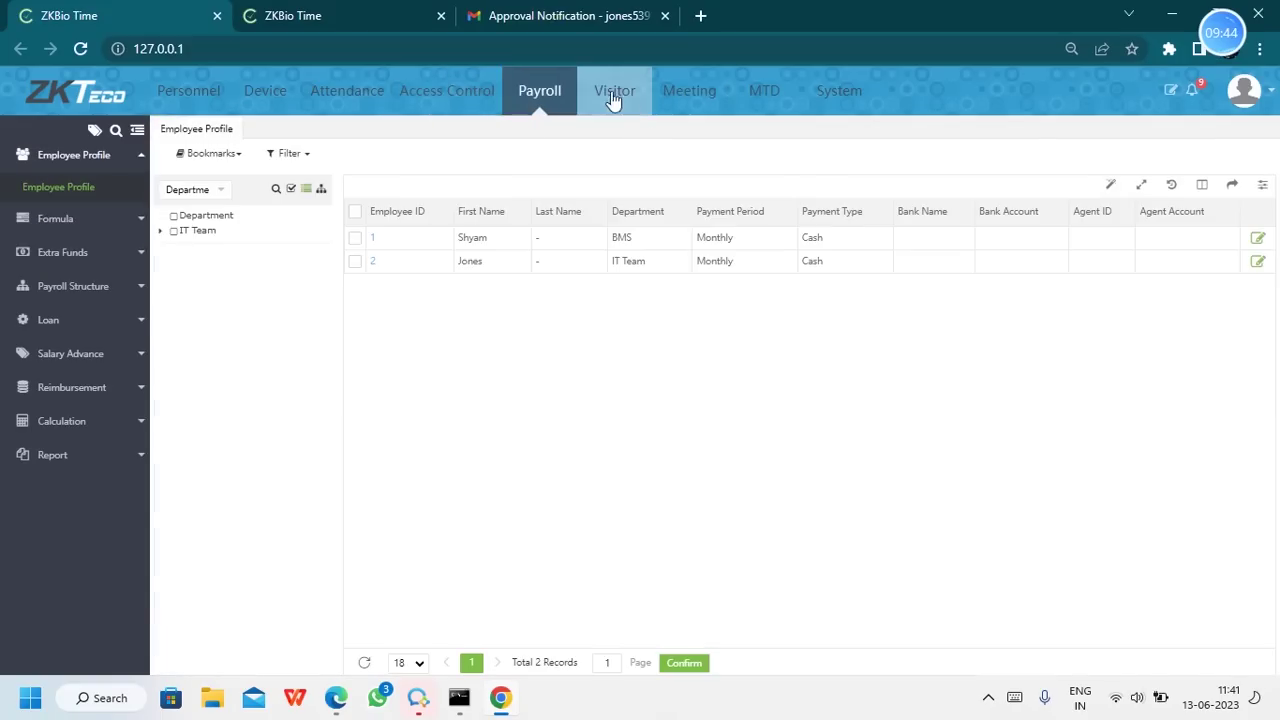
click(677, 93)
click(610, 90)
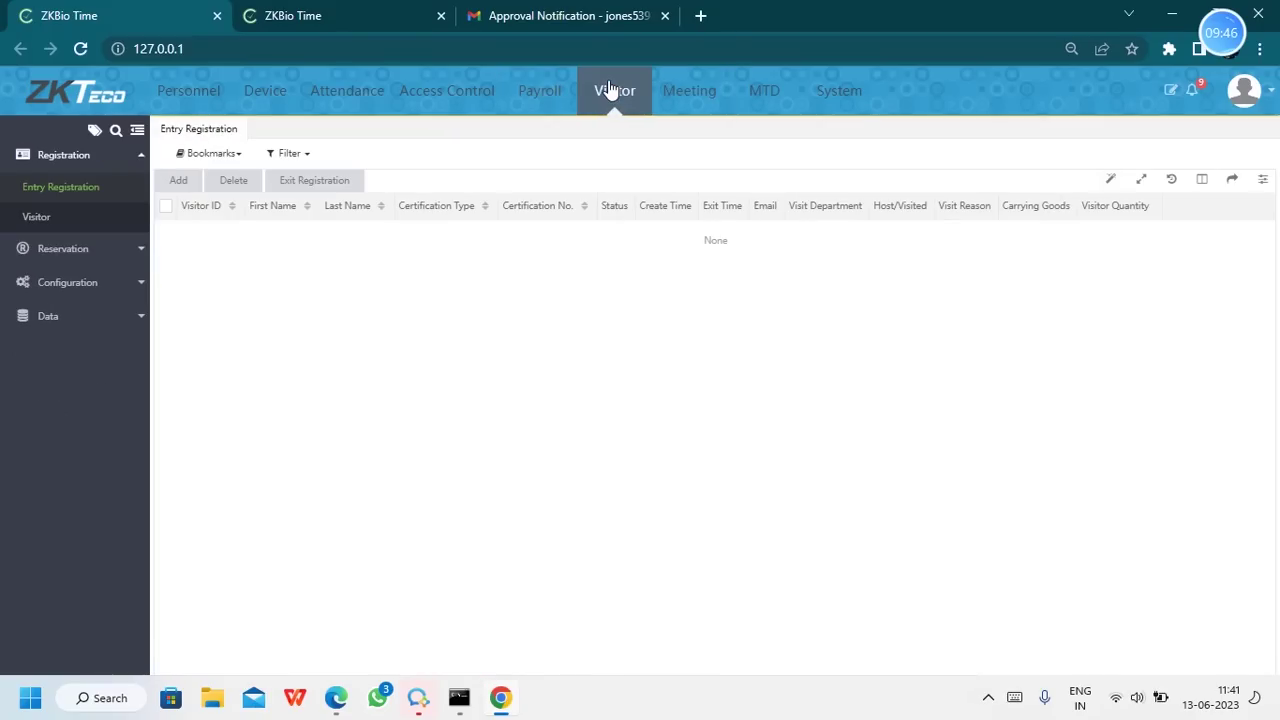